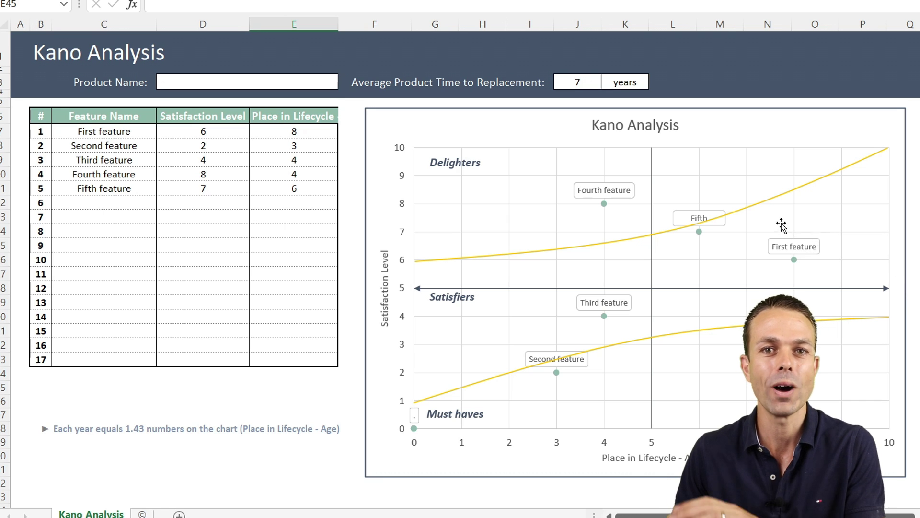
{"action": "left_click", "coordinate": [199, 173]}
{"action": "left_click", "coordinate": [135, 145]}
{"action": "left_click", "coordinate": [123, 132]}
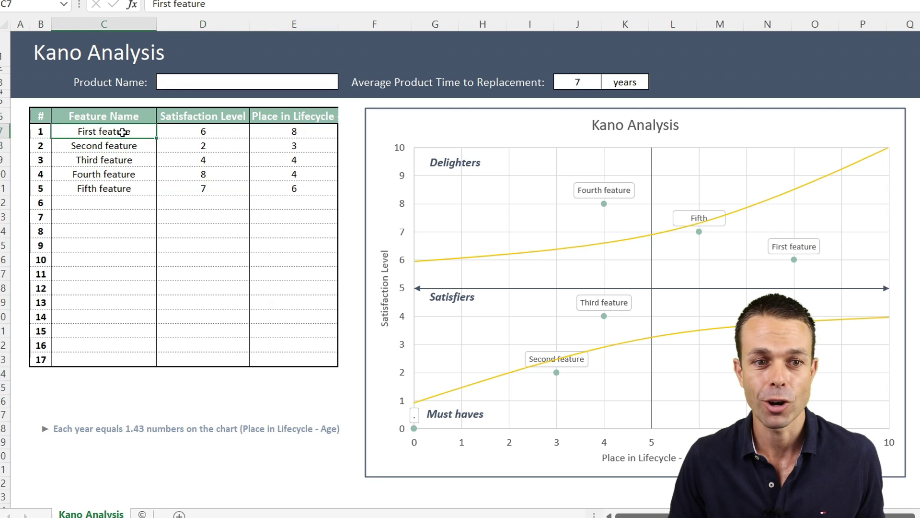
{"action": "left_click", "coordinate": [125, 225], "text": "shift"}
{"action": "left_click", "coordinate": [198, 132]}
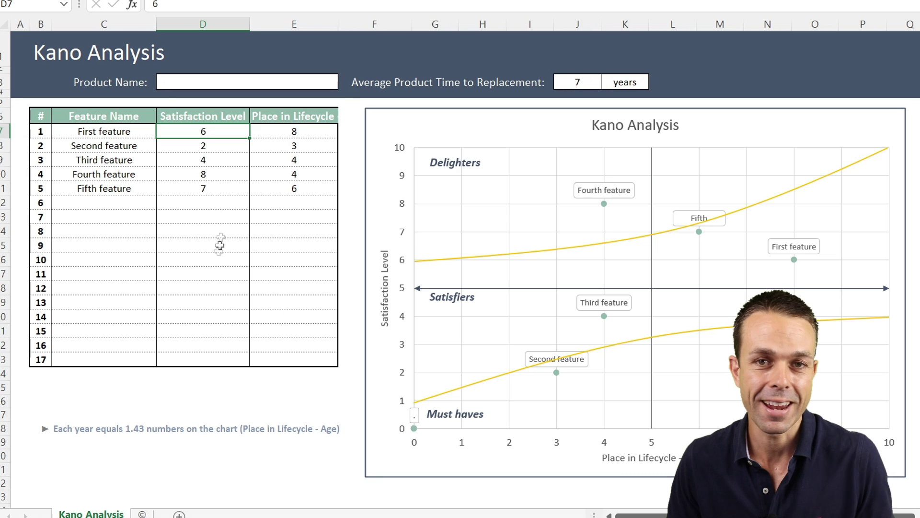
Step: Add a sixth feature named "Great Feature" with satisfaction level 10 and place in lifecycle 9
{"action": "left_click", "coordinate": [203, 201]}
{"action": "type", "text": "10"}
{"action": "key", "text": "Return"}
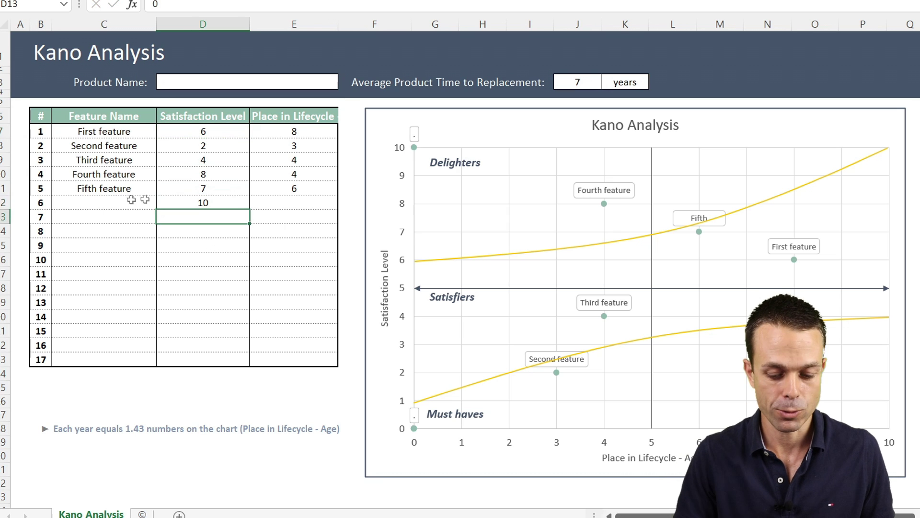
{"action": "left_click", "coordinate": [137, 202]}
{"action": "type", "text": "Great Feature"}
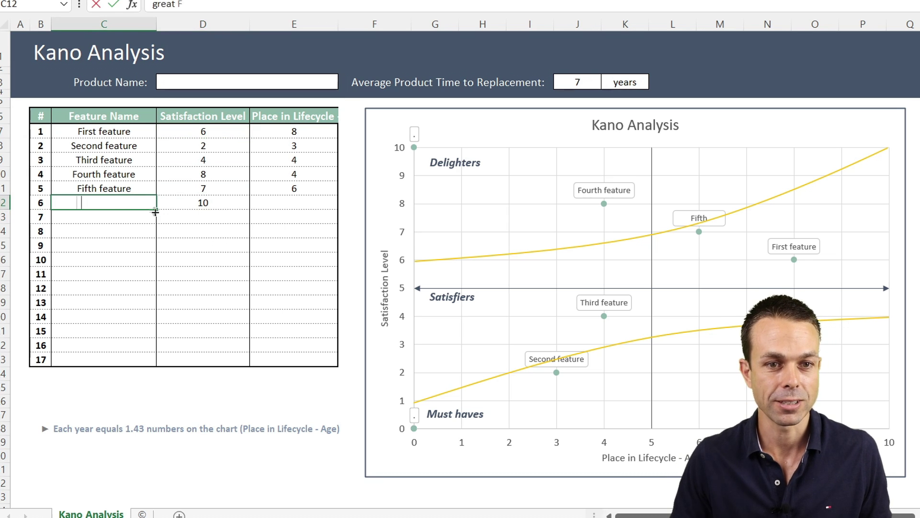
{"action": "left_click", "coordinate": [220, 203]}
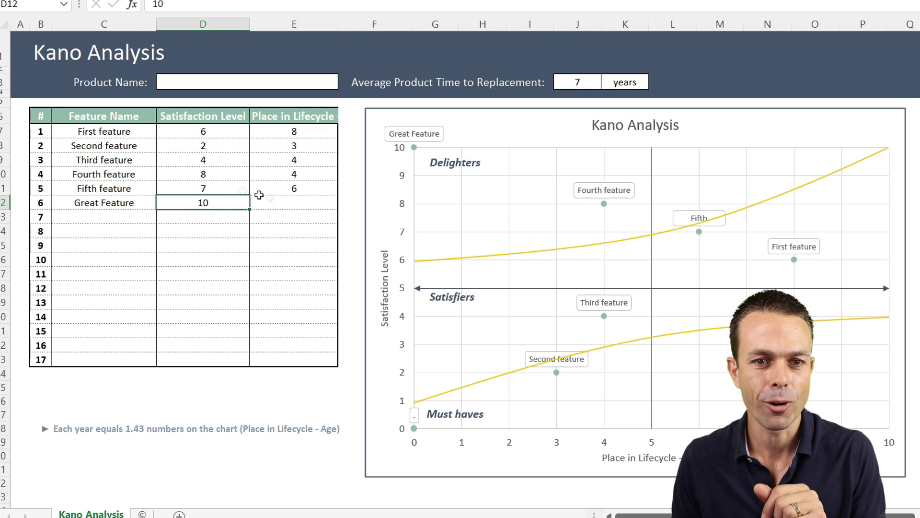
{"action": "left_click", "coordinate": [294, 202]}
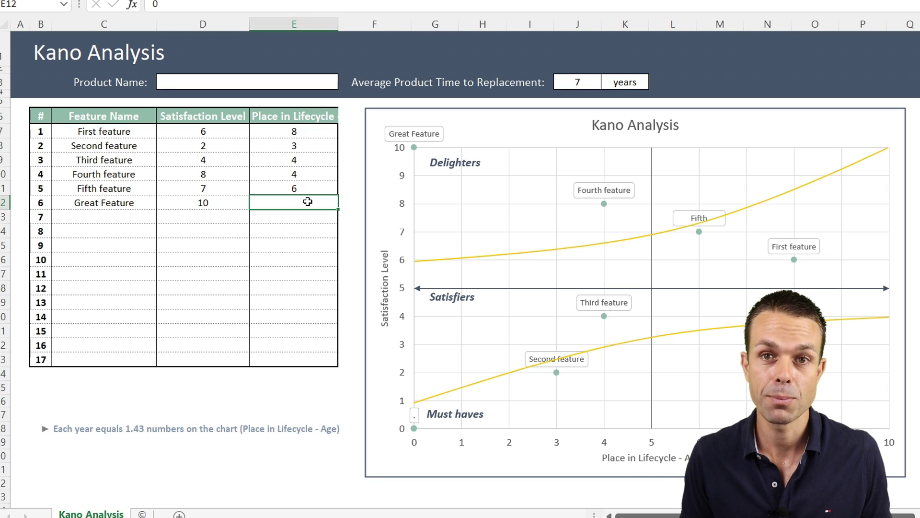
{"action": "type", "text": "10"}
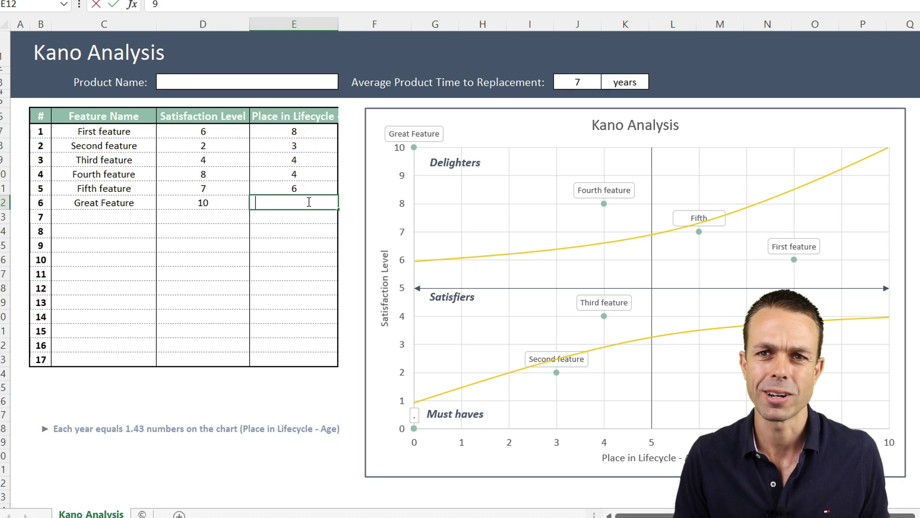
{"action": "key", "text": "Return"}
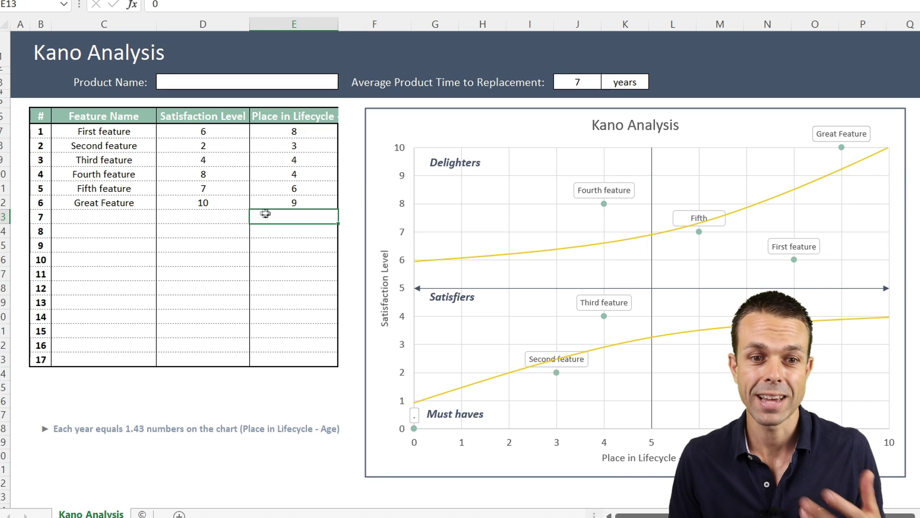
Step: Set the sixth feature's satisfaction level to 7 and rename the feature "Phone Camera"
{"action": "left_click", "coordinate": [220, 202]}
{"action": "type", "text": "7"}
{"action": "key", "text": "Return"}
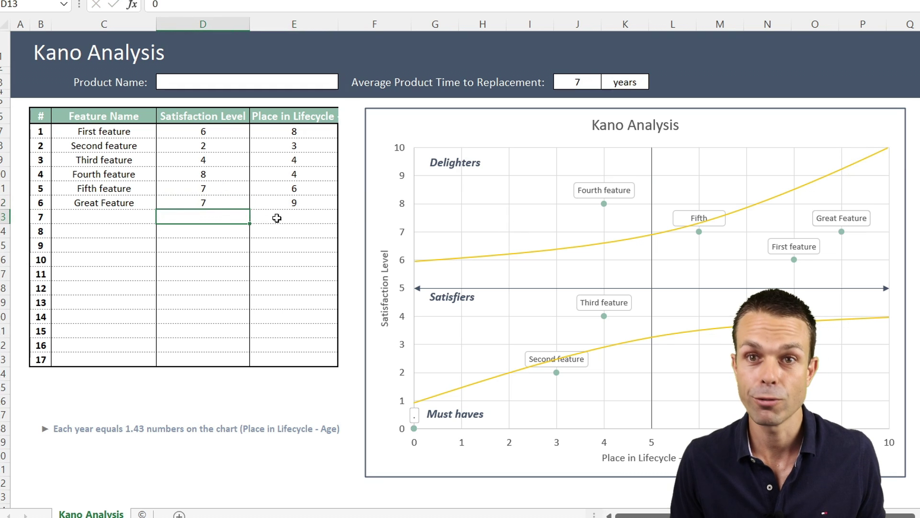
{"action": "left_click", "coordinate": [87, 202]}
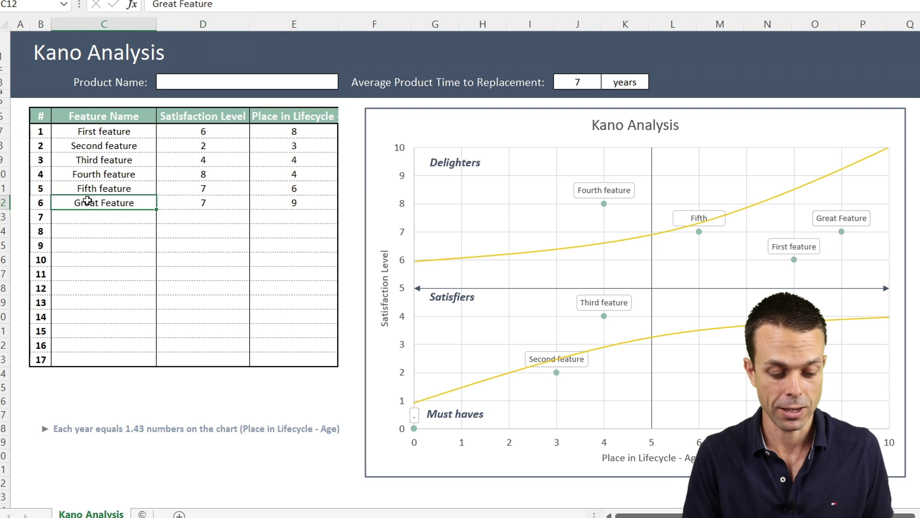
{"action": "type", "text": "Phone Camera"}
{"action": "key", "text": "Return"}
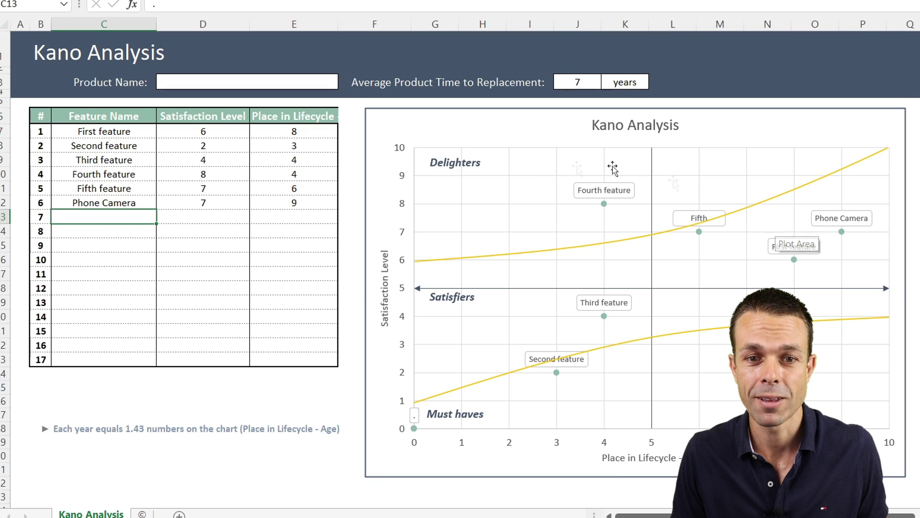
Step: Examine the Delighters, Must haves and Satisfiers areas on the Kano Analysis chart
{"action": "left_click", "coordinate": [491, 175]}
{"action": "left_click", "coordinate": [471, 163]}
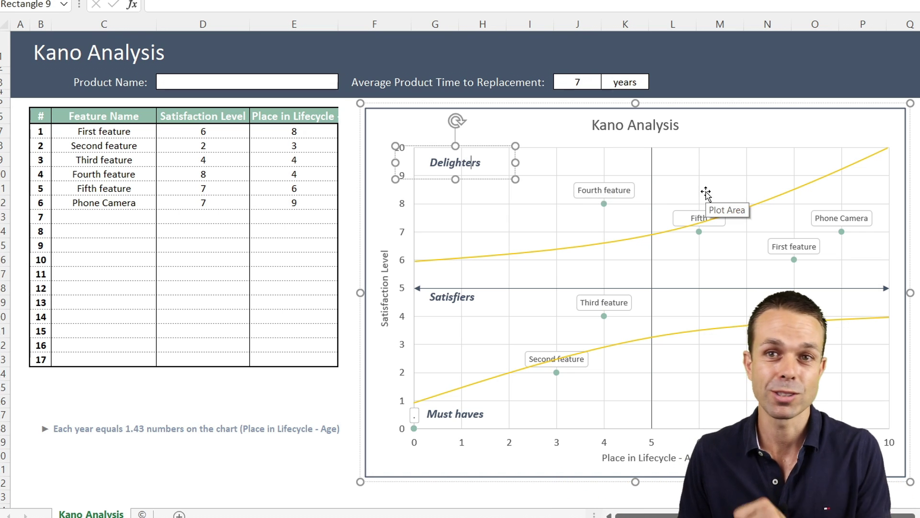
{"action": "left_click", "coordinate": [530, 158]}
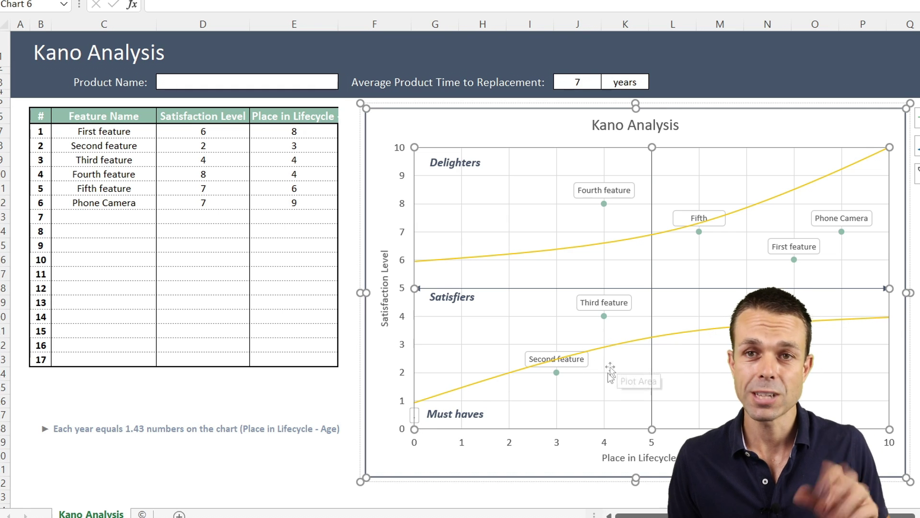
{"action": "left_click", "coordinate": [450, 406]}
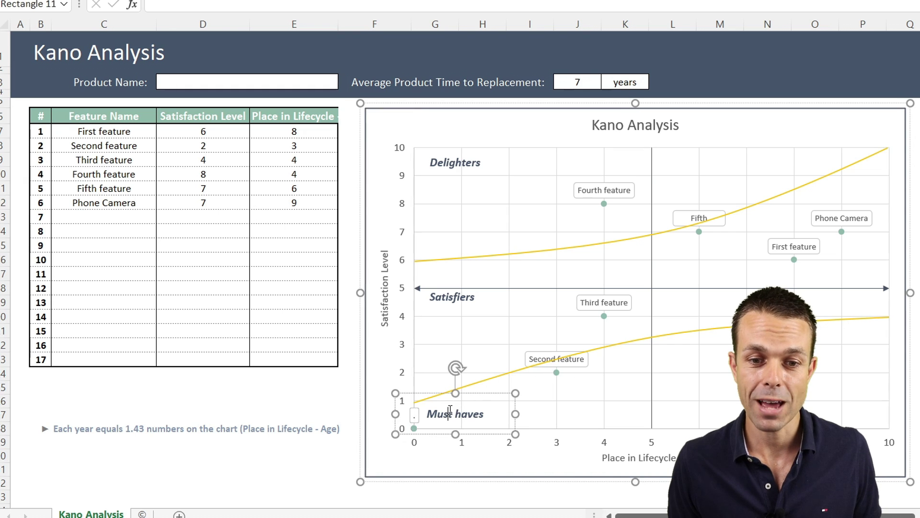
{"action": "left_click", "coordinate": [443, 296]}
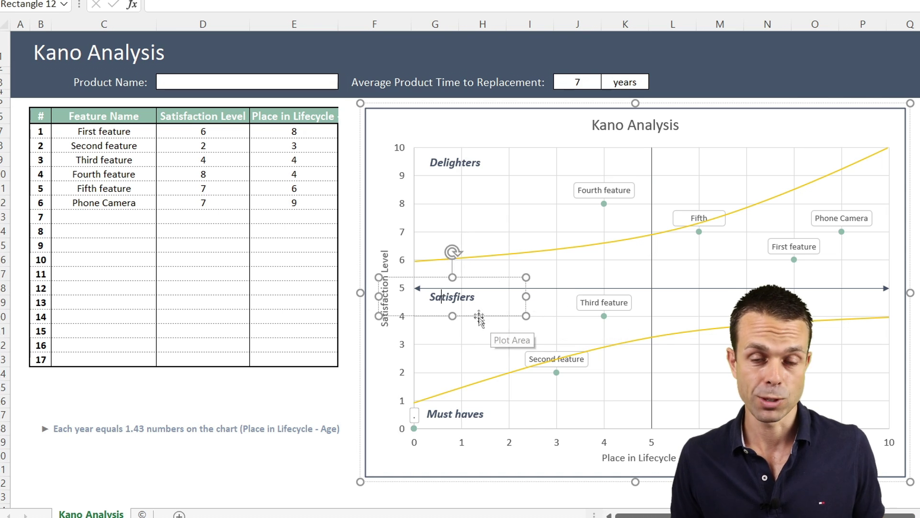
{"action": "left_click", "coordinate": [454, 157]}
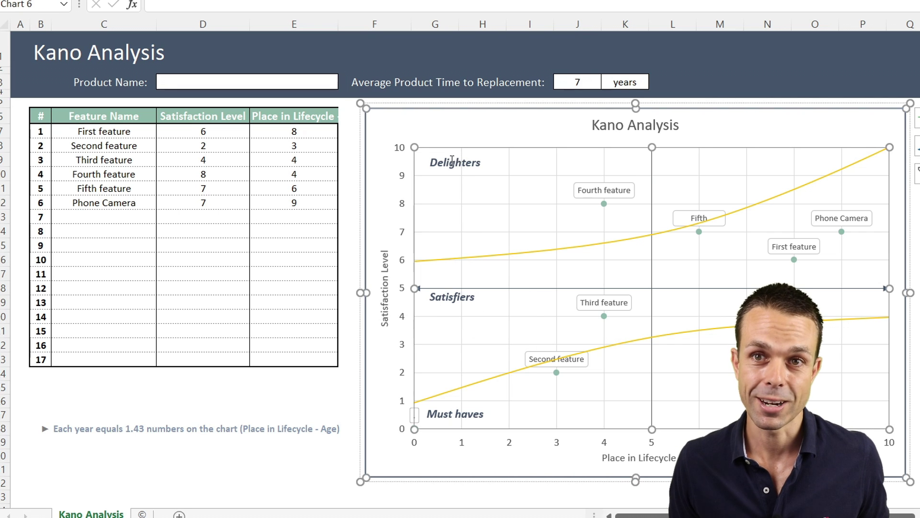
{"action": "left_click", "coordinate": [451, 162]}
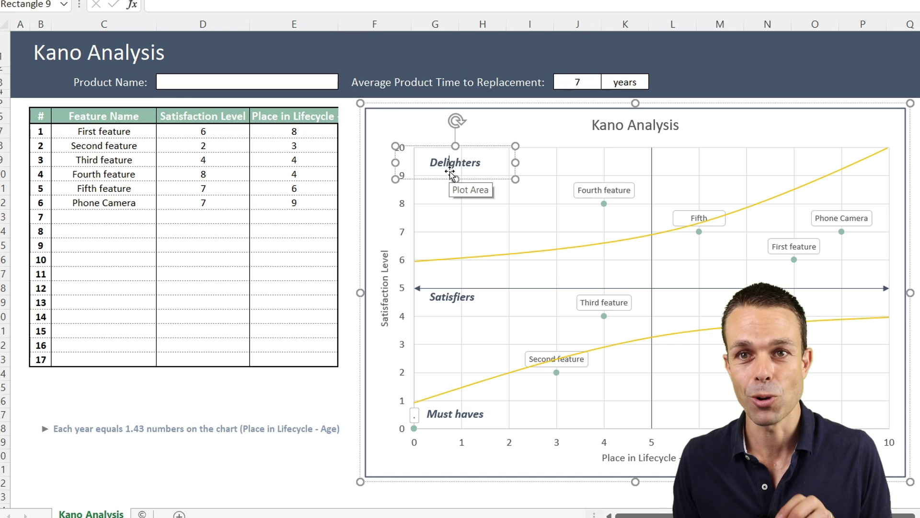
{"action": "left_click", "coordinate": [542, 197]}
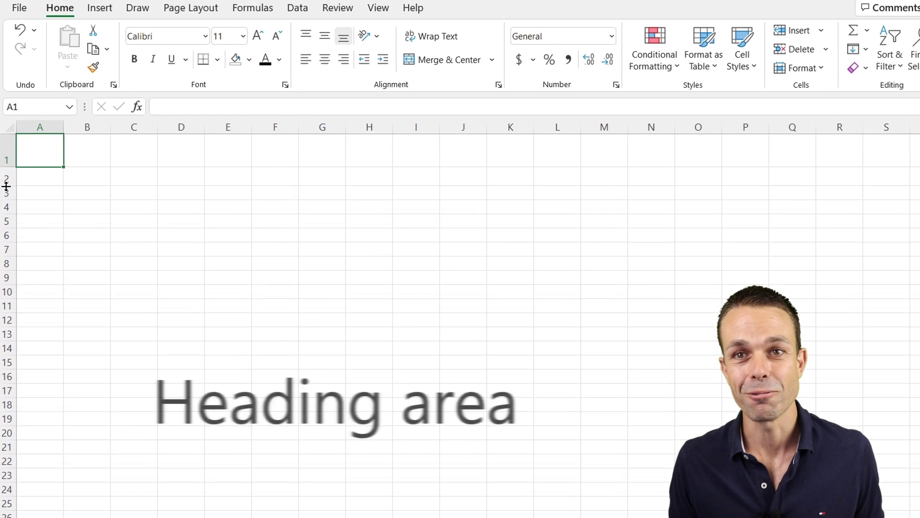
Step: Reduce the height of row 3 and fill the heading area A1:Q3 with dark blue-grey
{"action": "left_click_drag", "start_coordinate": [8, 181], "coordinate": [8, 197]}
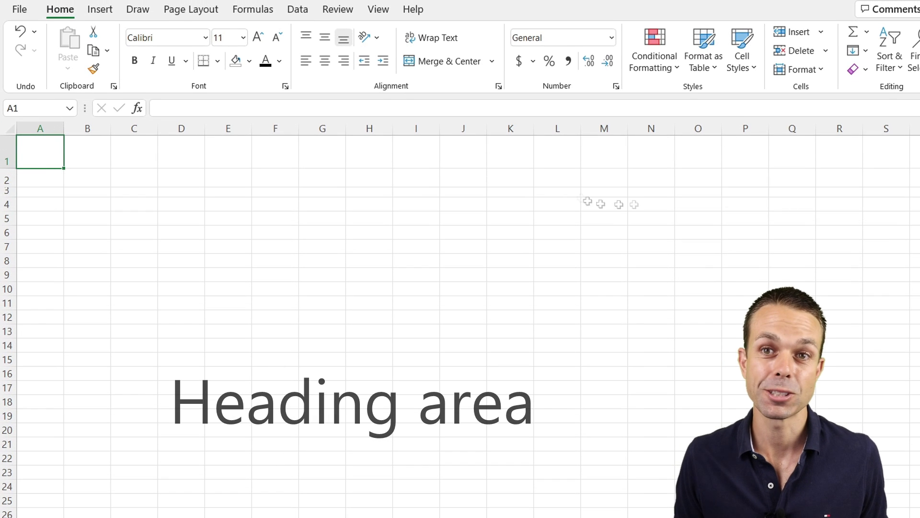
{"action": "left_click", "coordinate": [786, 190], "text": "shift"}
{"action": "left_click", "coordinate": [237, 61]}
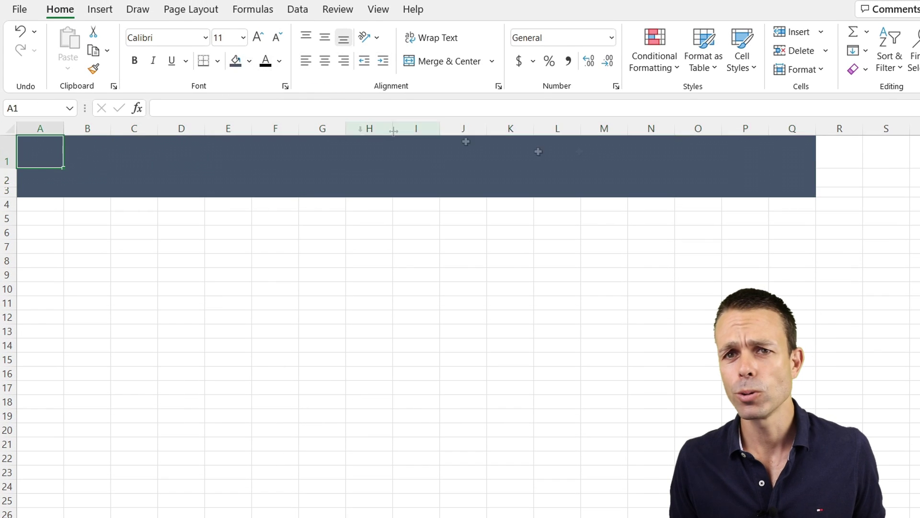
Step: Enter the title "Kano Analysis" in B1, align it to the middle, enlarge its font six increments and make it white
{"action": "left_click", "coordinate": [99, 143]}
{"action": "type", "text": "Kano Analysis"}
{"action": "key", "text": "ctrl+Return"}
{"action": "left_click", "coordinate": [324, 38]}
{"action": "left_click", "coordinate": [257, 37]}
{"action": "left_click", "coordinate": [258, 37]}
{"action": "left_click", "coordinate": [258, 37]}
{"action": "left_click", "coordinate": [258, 37]}
{"action": "left_click", "coordinate": [258, 37]}
{"action": "left_click", "coordinate": [258, 37]}
{"action": "left_click", "coordinate": [279, 61]}
{"action": "left_click", "coordinate": [265, 120]}
{"action": "left_click", "coordinate": [119, 176]}
Step: Resize the table columns and enter the headers #, Feature Name, Satisfaction Level and Place in Lifecycle in B5:E5
{"action": "left_click_drag", "start_coordinate": [64, 129], "coordinate": [232, 127]}
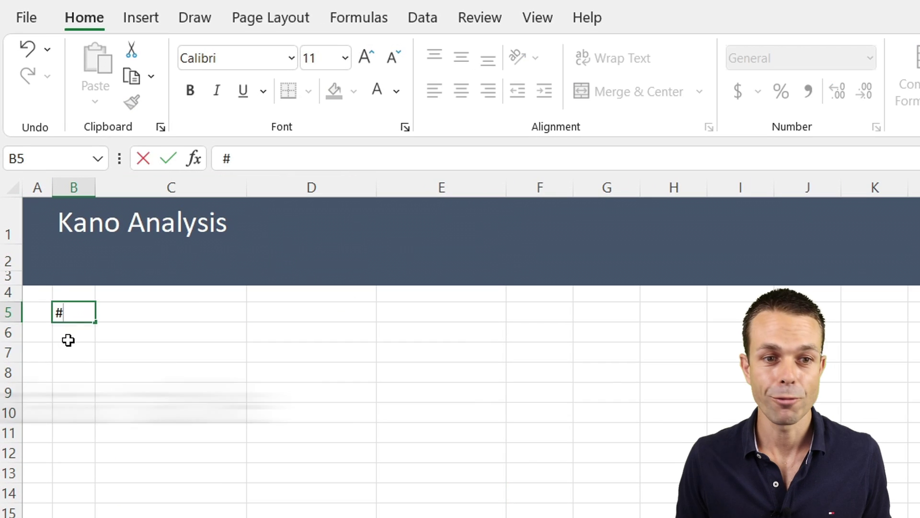
{"action": "key", "text": "Return"}
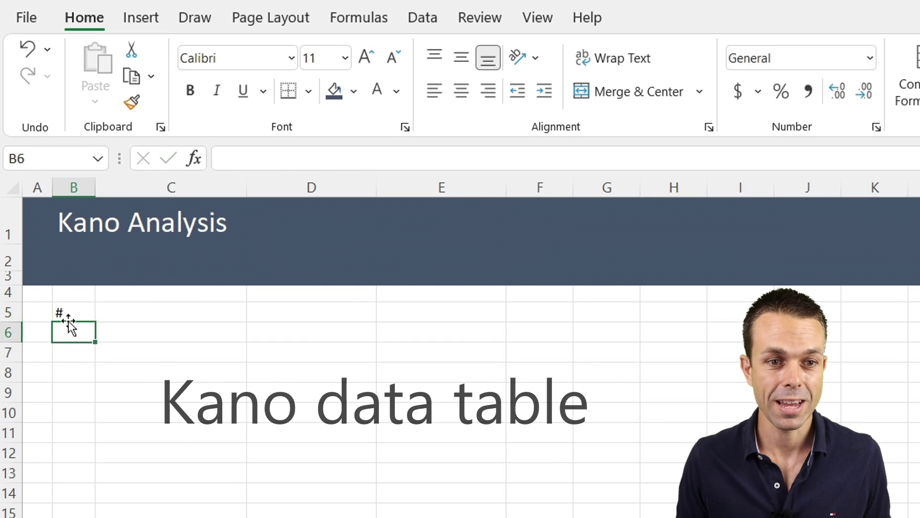
{"action": "left_click", "coordinate": [168, 311]}
{"action": "type", "text": "f"}
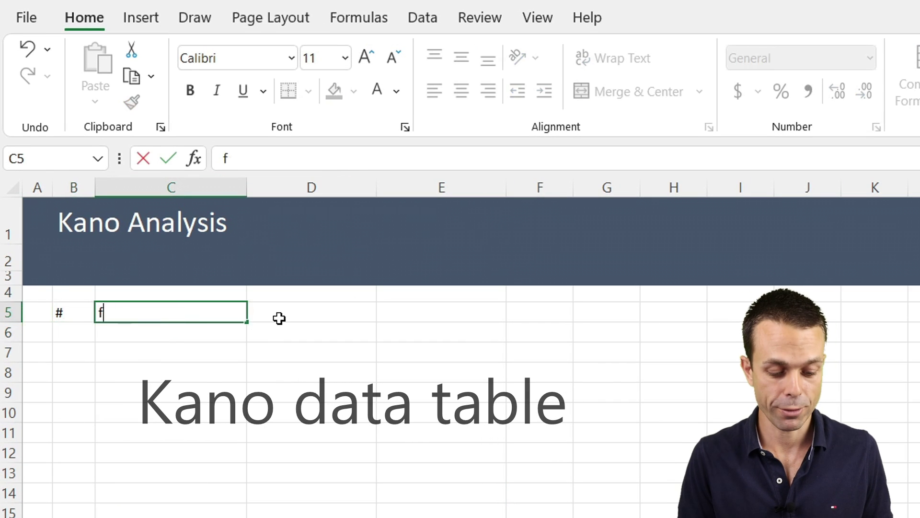
{"action": "type", "text": "eature Name"}
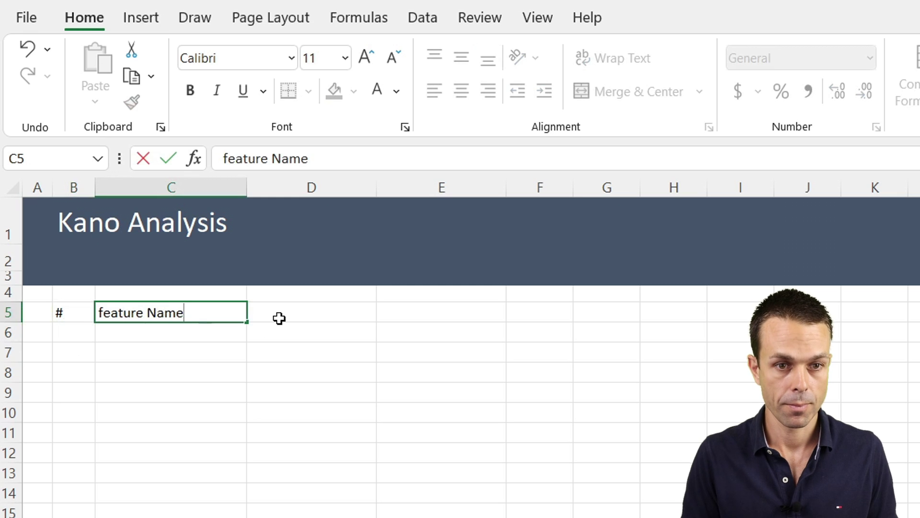
{"action": "left_click", "coordinate": [309, 310]}
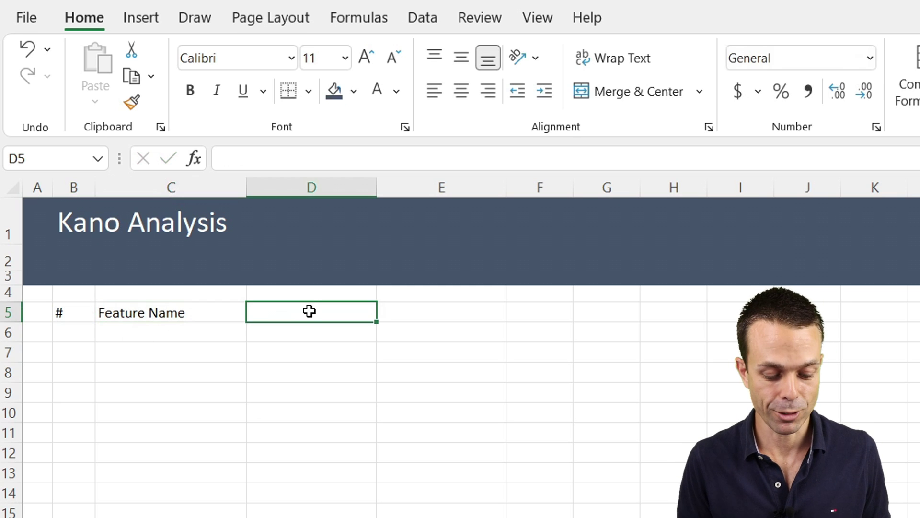
{"action": "type", "text": "Satisfaction Level"}
{"action": "key", "text": "Tab"}
{"action": "type", "text": "place in th"}
{"action": "type", "text": "e Lifecyc"}
{"action": "type", "text": "le"}
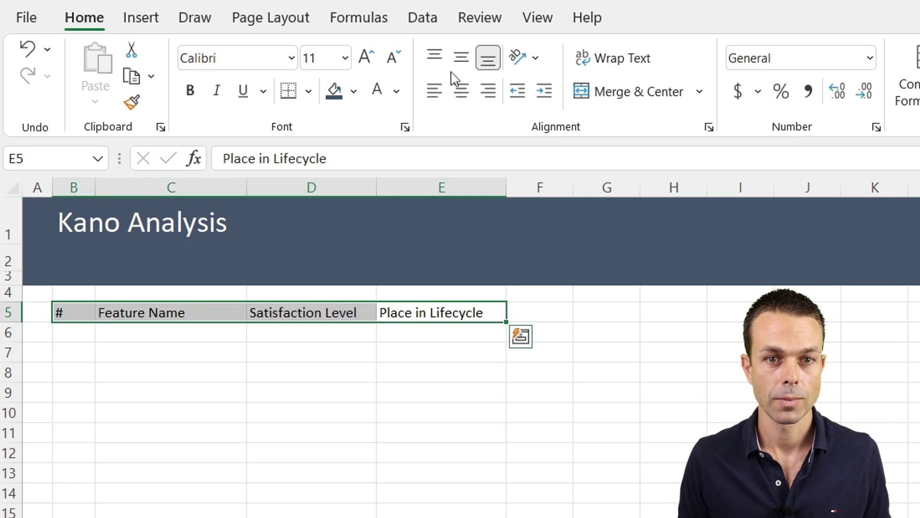
Step: Centre the headers in B5:E5 both vertically and horizontally, make them bold, and apply the recent green fill with white text
{"action": "left_click", "coordinate": [461, 58]}
{"action": "left_click", "coordinate": [460, 89]}
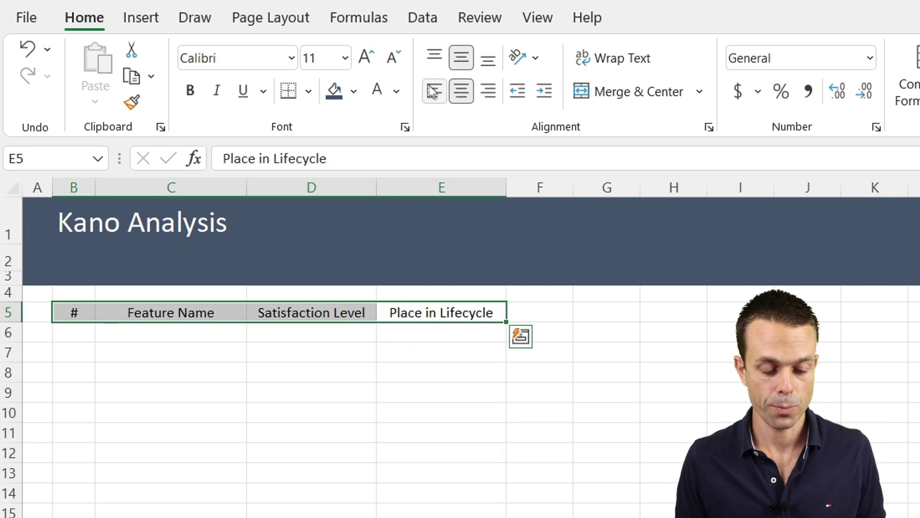
{"action": "key", "text": "ctrl+b"}
{"action": "left_click", "coordinate": [353, 91]}
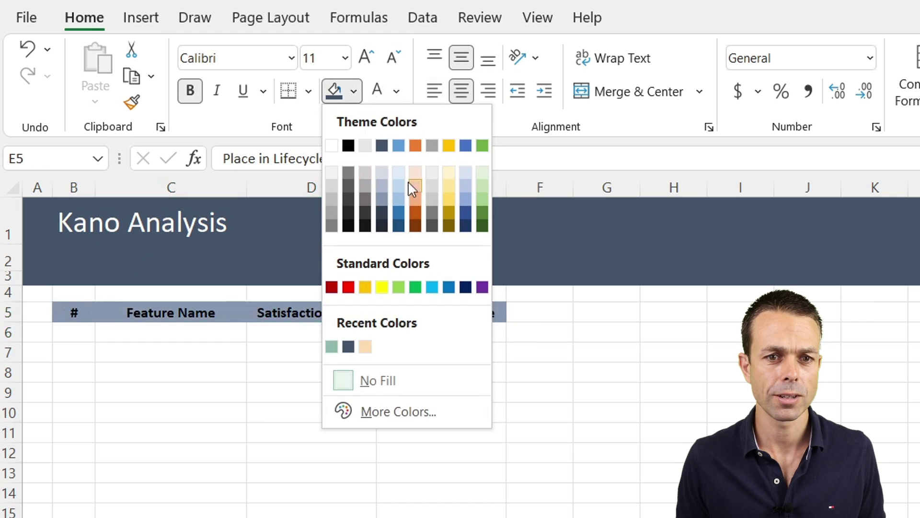
{"action": "left_click", "coordinate": [332, 346]}
{"action": "left_click", "coordinate": [377, 90]}
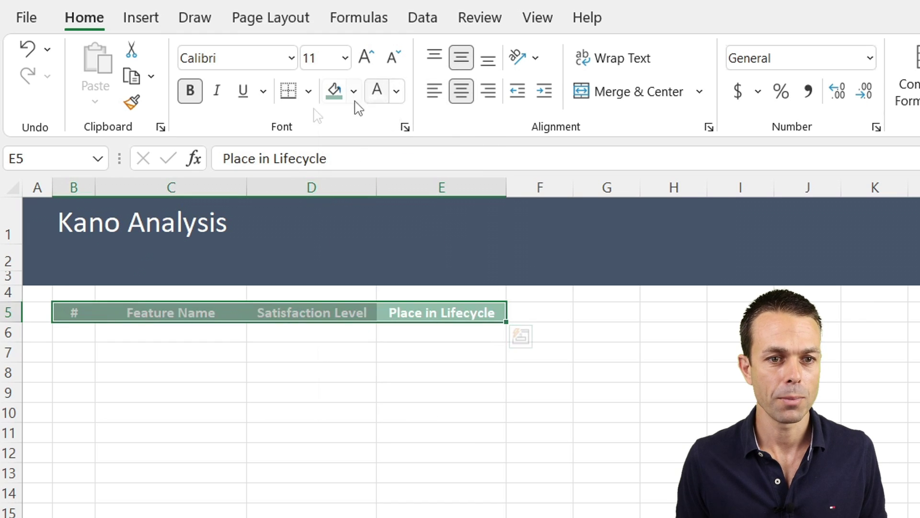
Step: Increase the height of rows 5 to 13 and add thick outside borders around the table B5:E13 and its header row
{"action": "left_click_drag", "start_coordinate": [9, 329], "coordinate": [9, 329]}
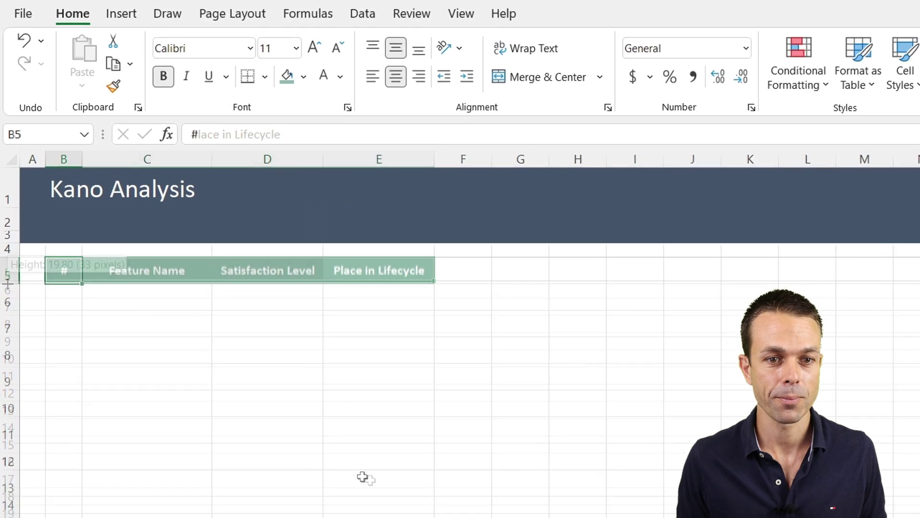
{"action": "left_click_drag", "start_coordinate": [53, 219], "coordinate": [320, 404]}
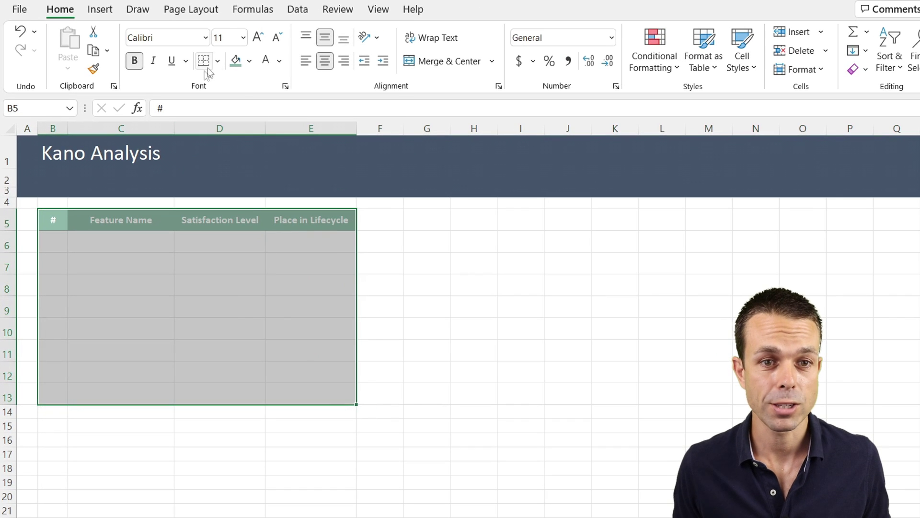
{"action": "left_click", "coordinate": [217, 61]}
{"action": "left_click", "coordinate": [234, 252]}
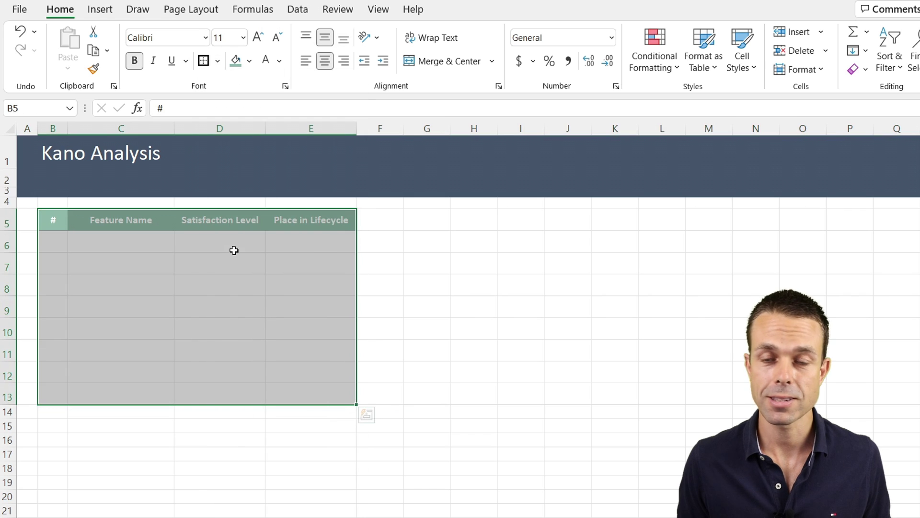
{"action": "left_click_drag", "start_coordinate": [72, 220], "coordinate": [300, 224]}
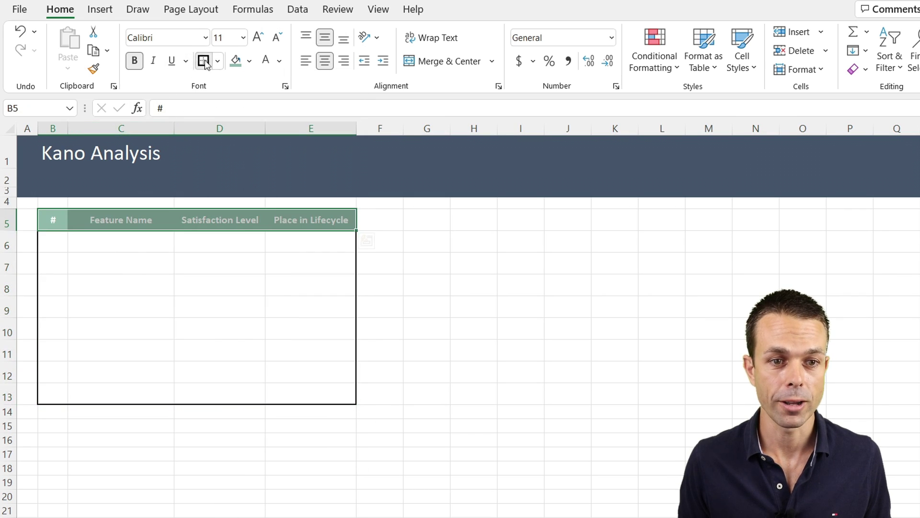
Step: Apply dotted horizontal and thin solid vertical inside borders to the table body B6:E13
{"action": "left_click", "coordinate": [52, 241]}
{"action": "left_click", "coordinate": [331, 387], "text": "shift"}
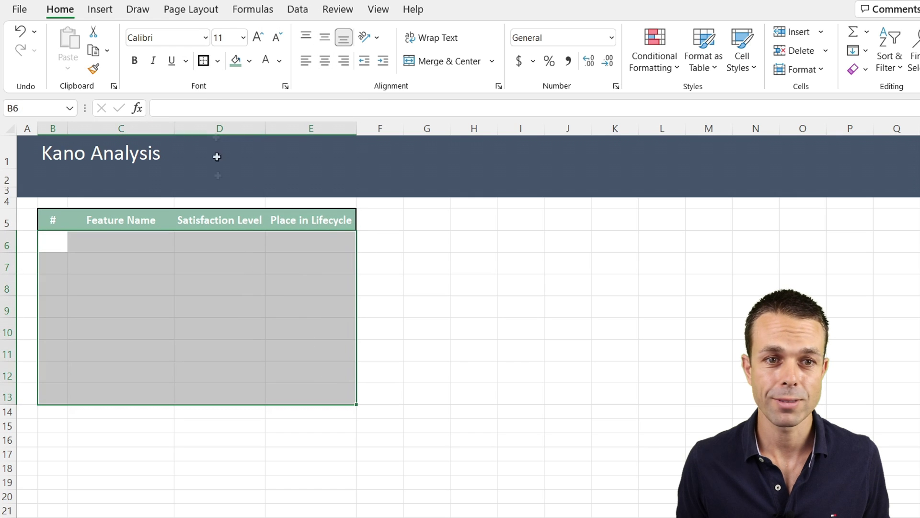
{"action": "left_click", "coordinate": [217, 63]}
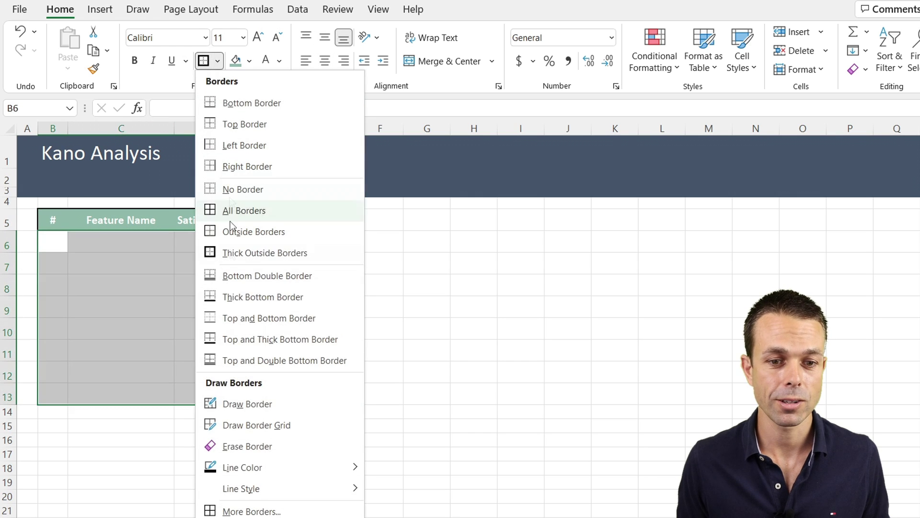
{"action": "left_click", "coordinate": [253, 510]}
{"action": "left_click_drag", "start_coordinate": [309, 94], "coordinate": [278, 86]}
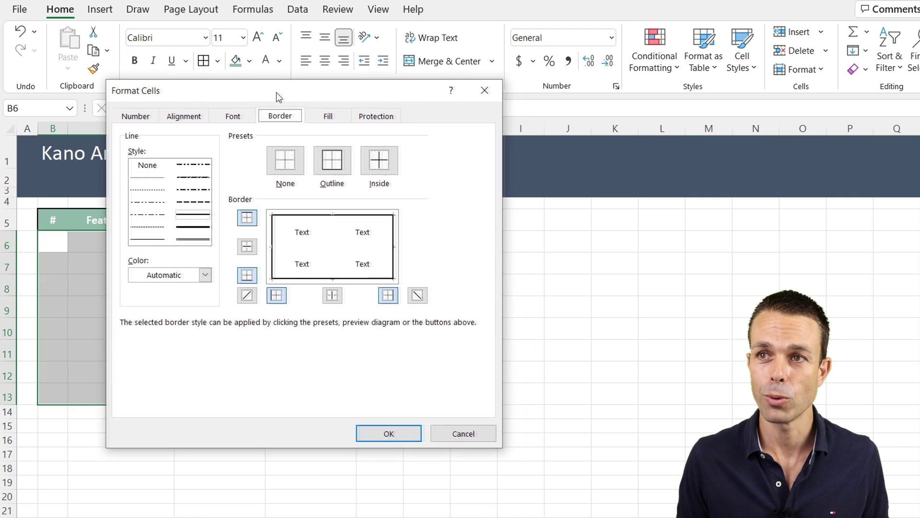
{"action": "left_click", "coordinate": [151, 190]}
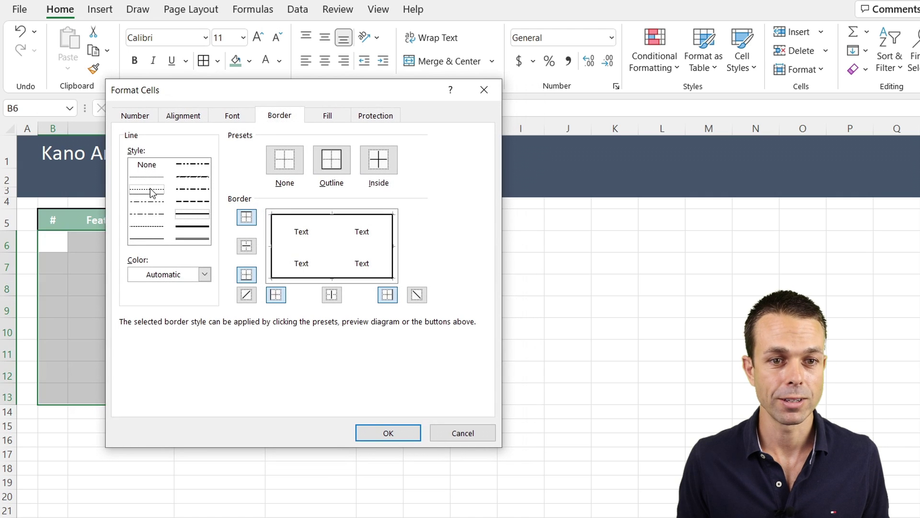
{"action": "left_click", "coordinate": [307, 245]}
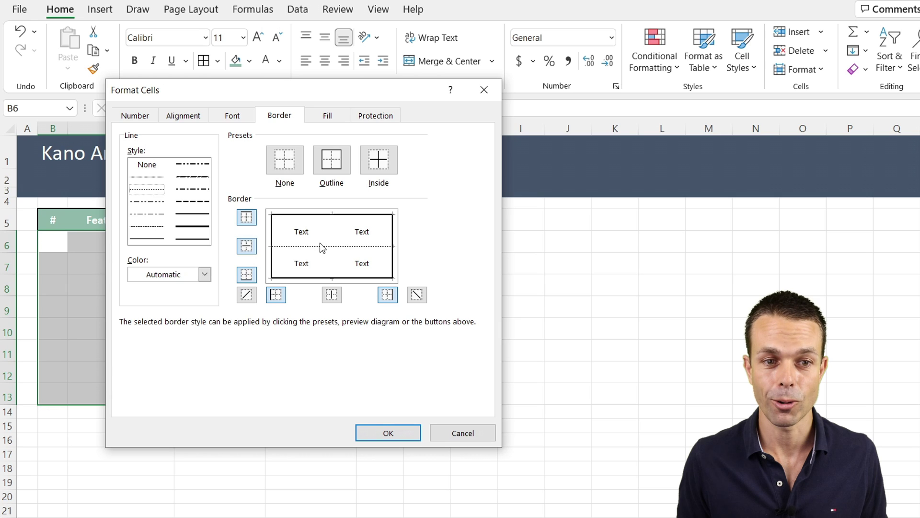
{"action": "left_click", "coordinate": [146, 238]}
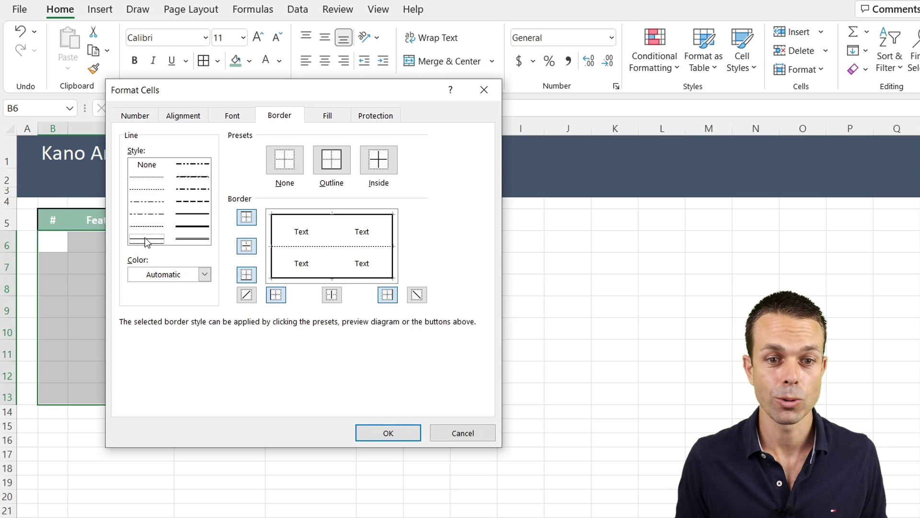
{"action": "left_click", "coordinate": [332, 239]}
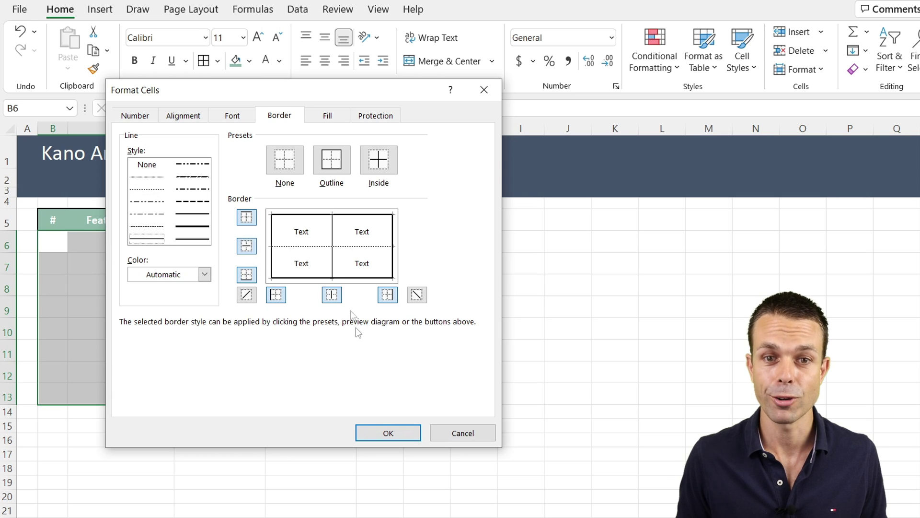
{"action": "left_click", "coordinate": [396, 434]}
{"action": "left_click", "coordinate": [226, 305]}
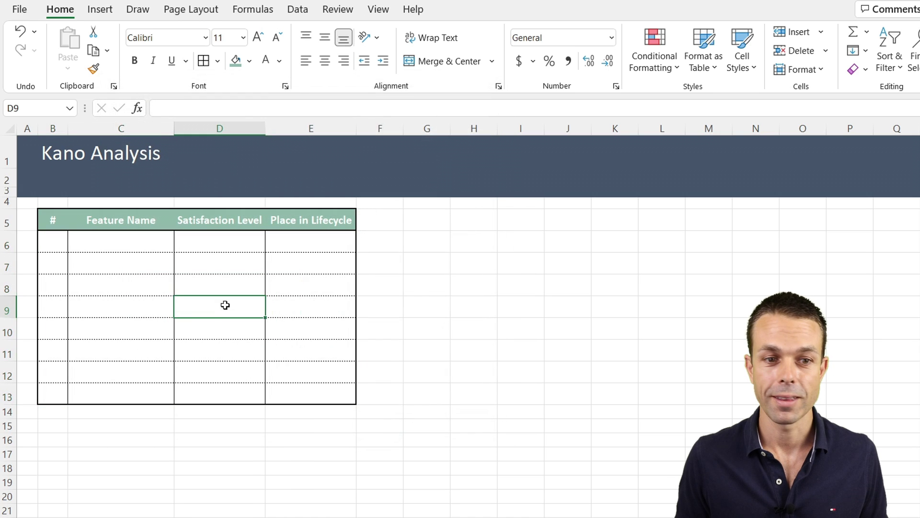
Step: Centre the table body B6:E13 vertically and horizontally, and number the rows 1 to 8 in bold in the # column
{"action": "mouse_move", "coordinate": [55, 244]}
{"action": "left_mouse_down"}
{"action": "mouse_move", "coordinate": [302, 398]}
{"action": "mouse_move", "coordinate": [326, 381]}
{"action": "mouse_move", "coordinate": [319, 351]}
{"action": "left_mouse_up"}
{"action": "left_click", "coordinate": [325, 37]}
{"action": "left_click", "coordinate": [324, 61]}
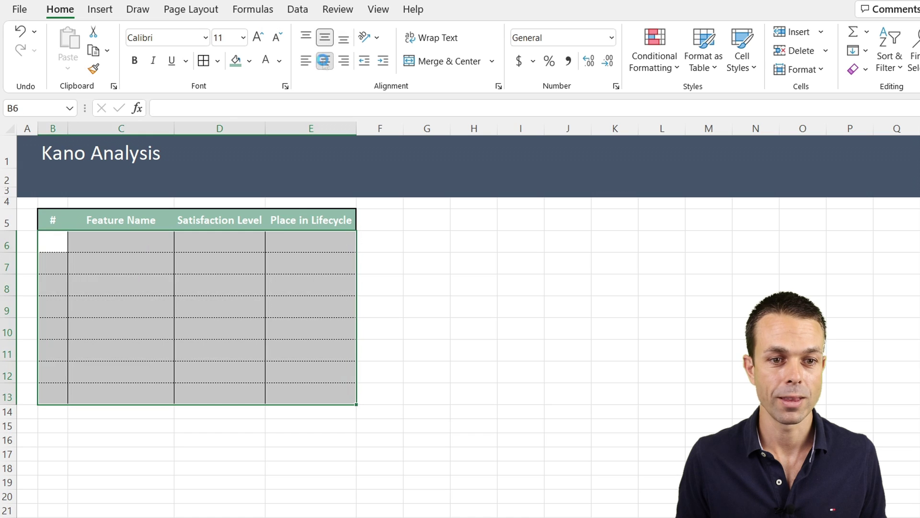
{"action": "left_click", "coordinate": [60, 239]}
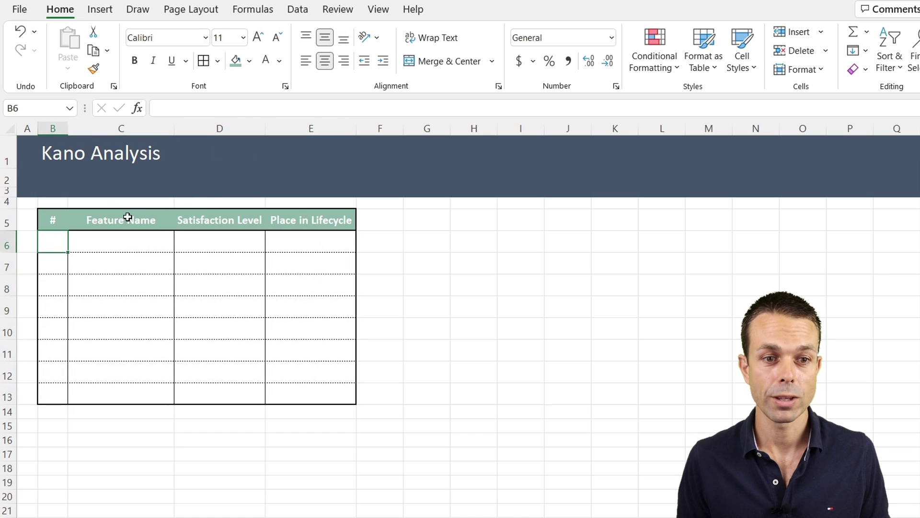
{"action": "type", "text": "1 2 3 4 5 6"}
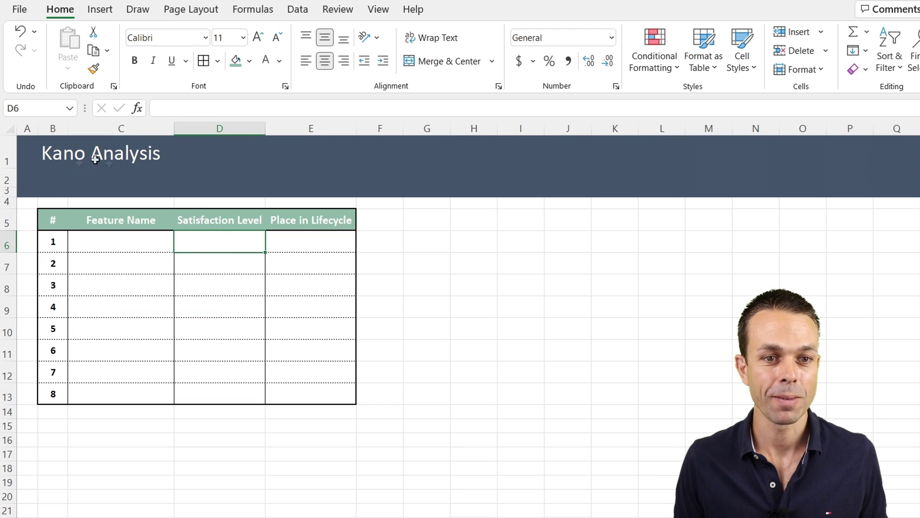
Step: Enter the label "Product Name:" in C2 in white, right-aligned with an indent and vertically centred
{"action": "left_click", "coordinate": [139, 176]}
{"action": "type", "text": "Product Name:"}
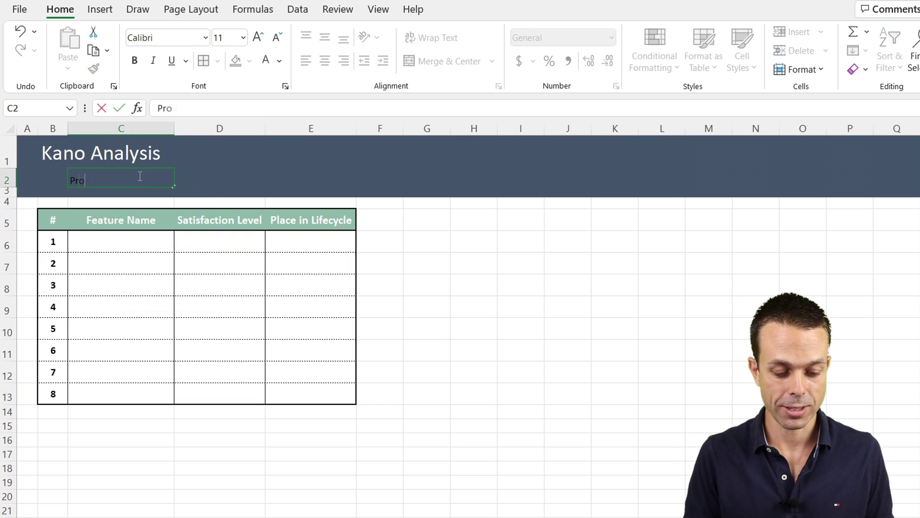
{"action": "left_click", "coordinate": [220, 153]}
{"action": "left_click", "coordinate": [120, 177]}
{"action": "left_click", "coordinate": [342, 62]}
{"action": "left_click", "coordinate": [325, 38]}
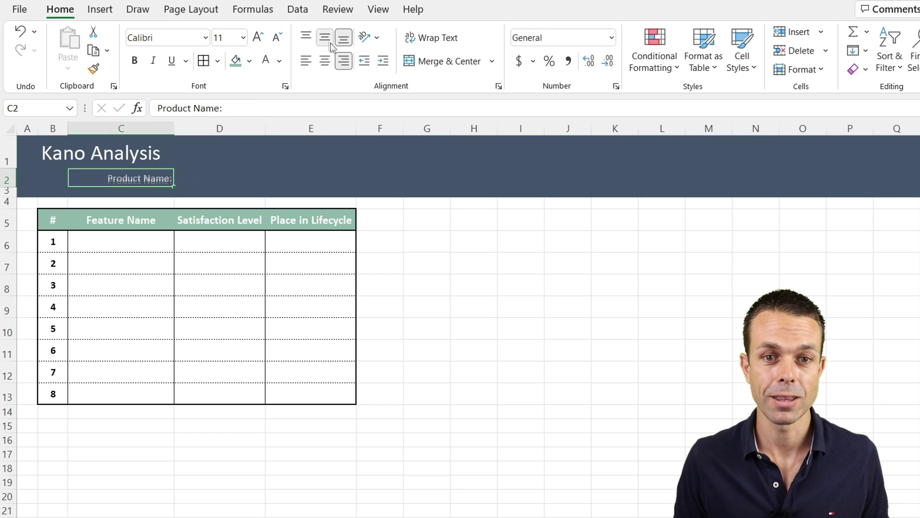
{"action": "left_click", "coordinate": [388, 61]}
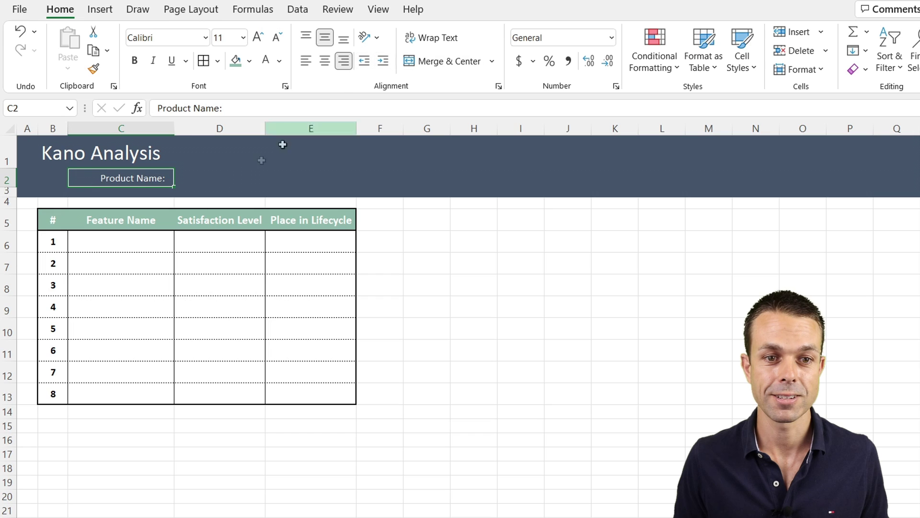
Step: Merge D2:E2 into one left-aligned entry cell with a white fill and outside borders
{"action": "left_click", "coordinate": [197, 176]}
{"action": "left_click_drag", "start_coordinate": [312, 169], "coordinate": [329, 172]}
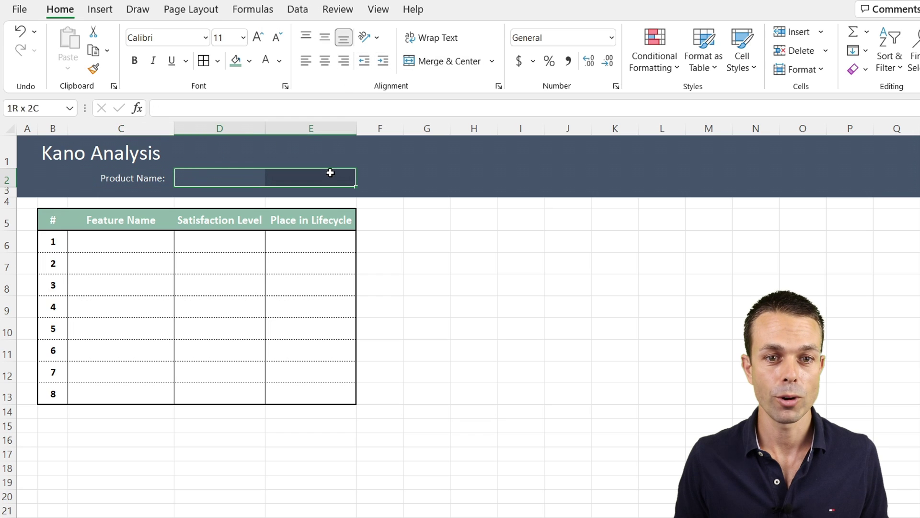
{"action": "left_click", "coordinate": [434, 64]}
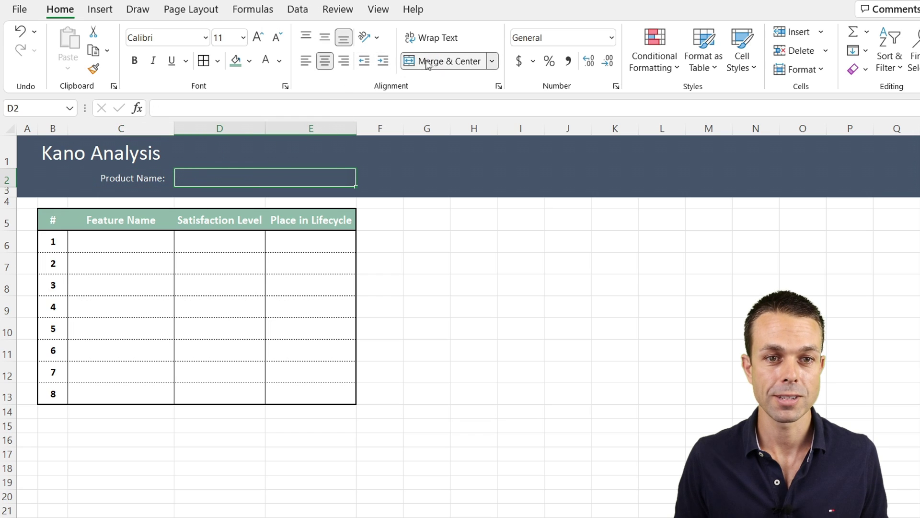
{"action": "left_click", "coordinate": [249, 61]}
{"action": "left_click", "coordinate": [234, 99]}
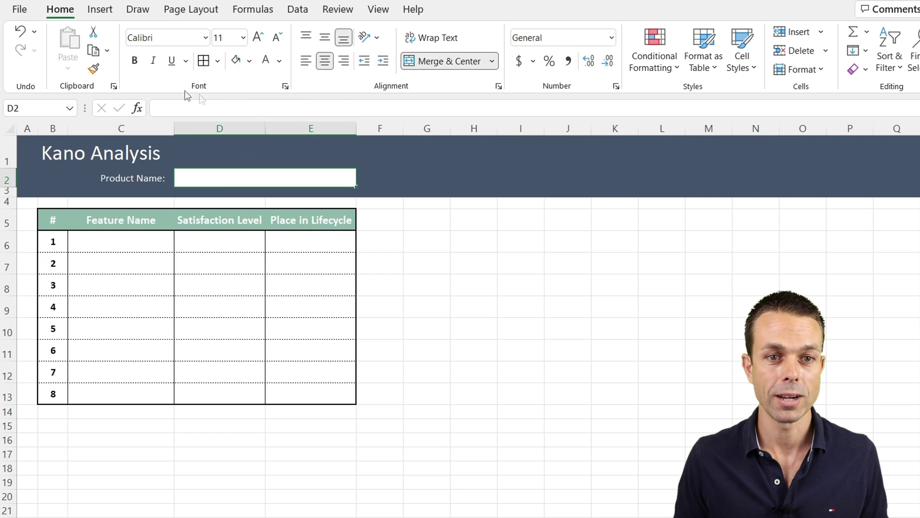
{"action": "left_click", "coordinate": [217, 61]}
{"action": "left_click", "coordinate": [234, 230]}
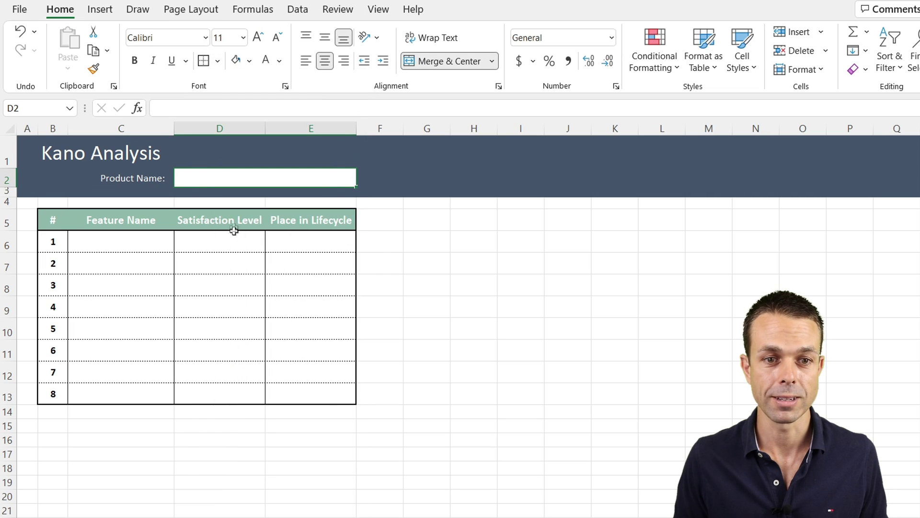
{"action": "left_click", "coordinate": [307, 62]}
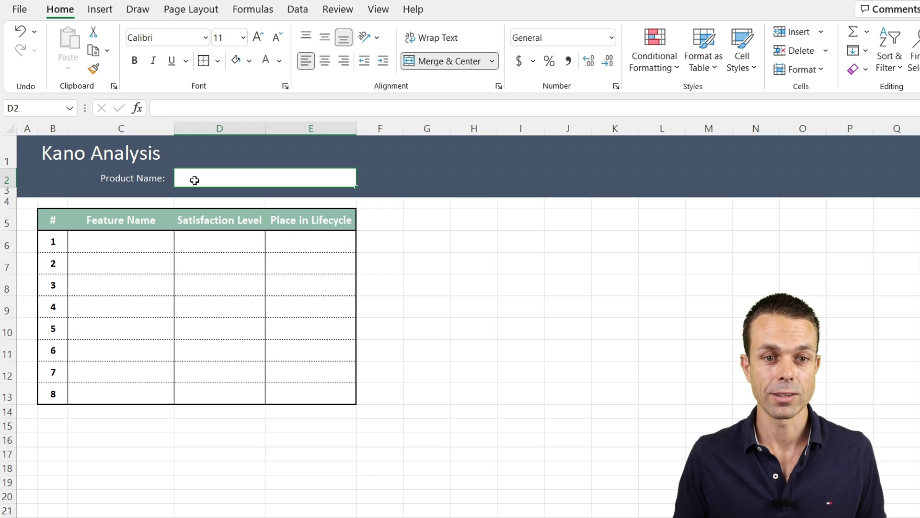
{"action": "left_click", "coordinate": [144, 180]}
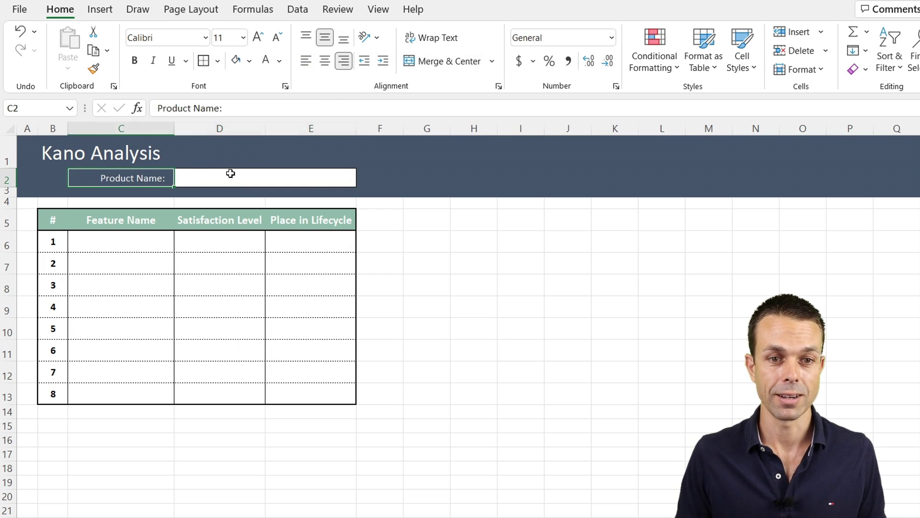
Step: Enter the label "Average Product Time to Replacement" in I2 in white, right-aligned with an indent and vertically centred
{"action": "left_click", "coordinate": [230, 173]}
{"action": "key", "text": "ctrl+c"}
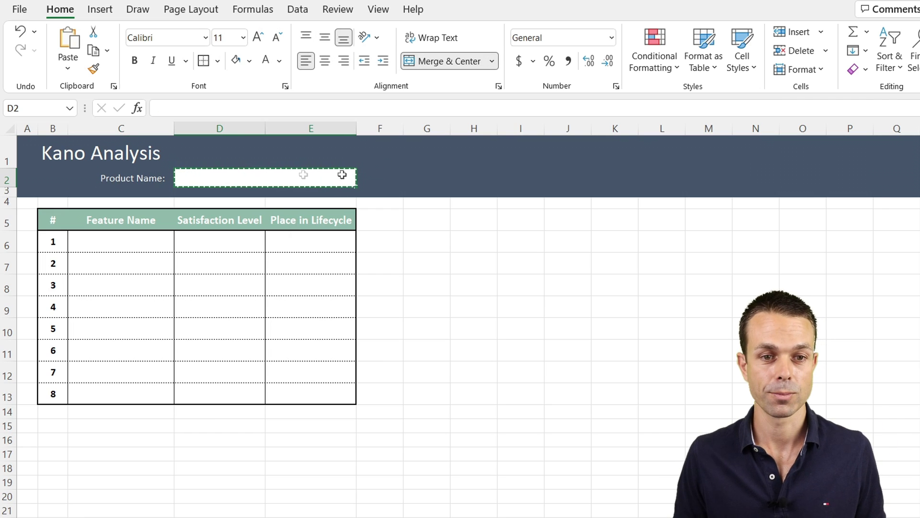
{"action": "left_click", "coordinate": [523, 178]}
{"action": "type", "text": "Average Prod"}
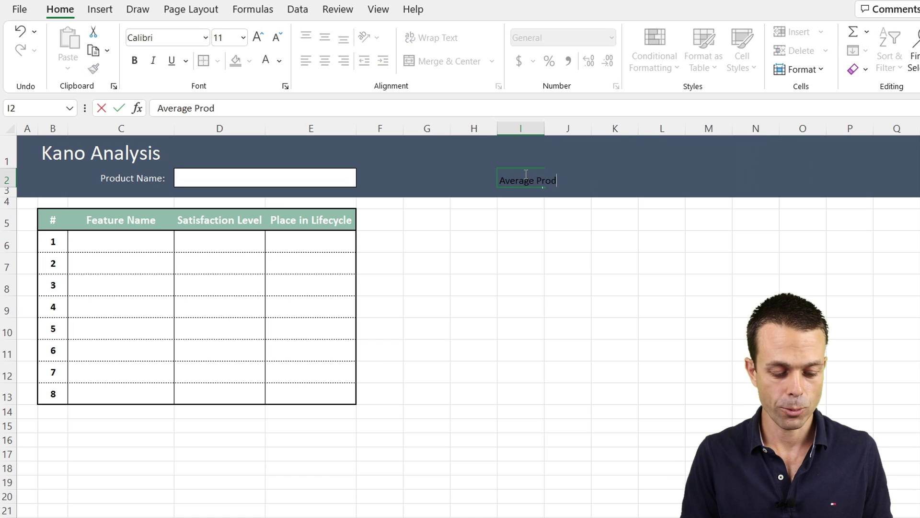
{"action": "type", "text": "uct Time to repla"}
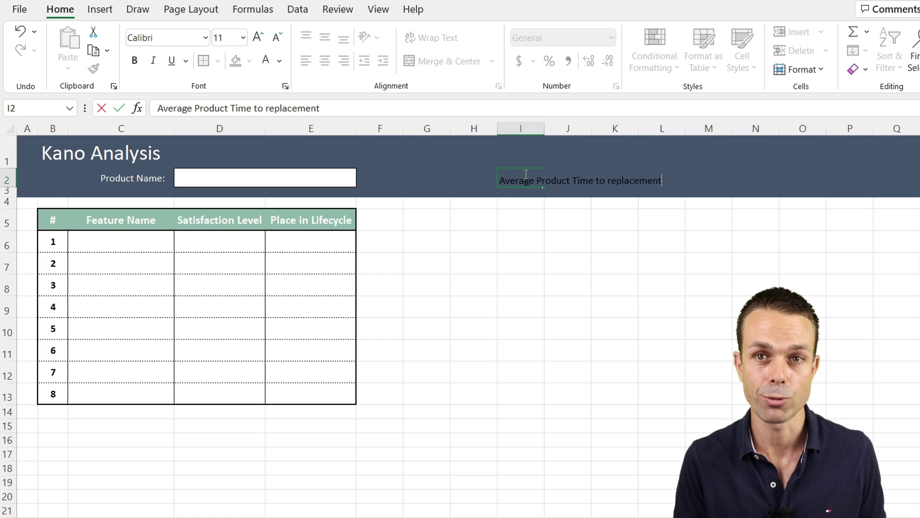
{"action": "type", "text": "cement"}
{"action": "key", "text": "ctrl+Return"}
{"action": "left_click", "coordinate": [343, 60]}
{"action": "left_click", "coordinate": [383, 60]}
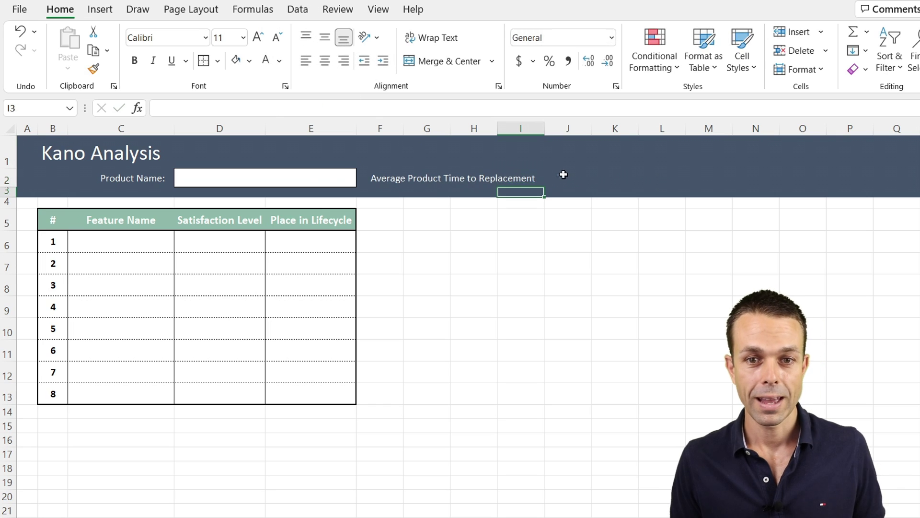
Step: Give the two cells J2 and K2 beside the replacement time label a white fill and outside borders
{"action": "left_click", "coordinate": [564, 174]}
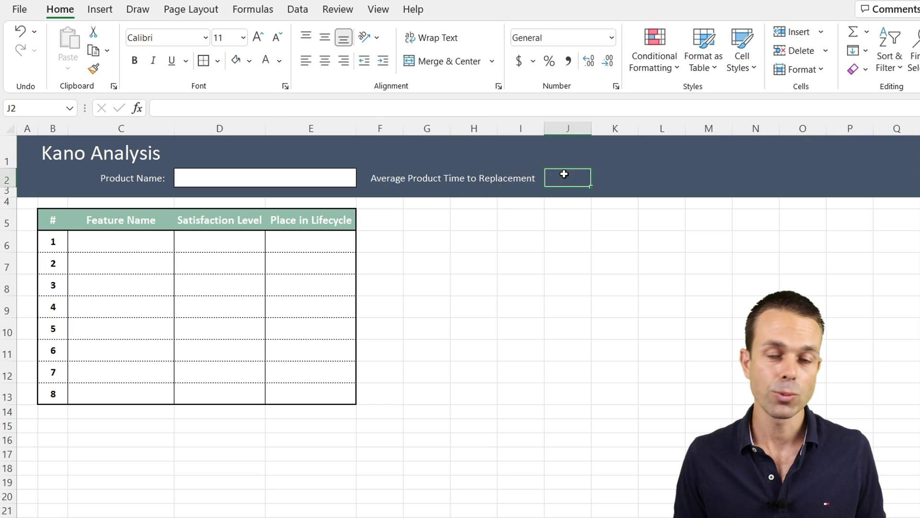
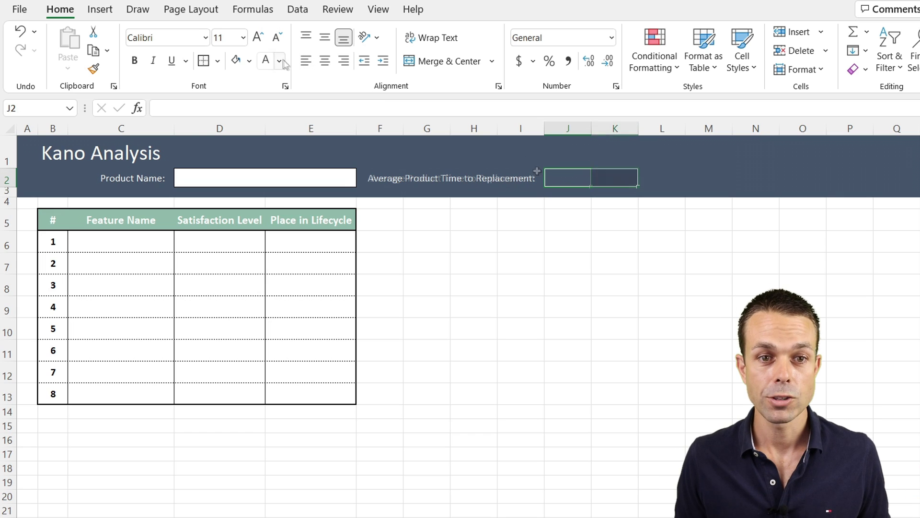
{"action": "left_click", "coordinate": [238, 62]}
{"action": "left_click", "coordinate": [589, 180]}
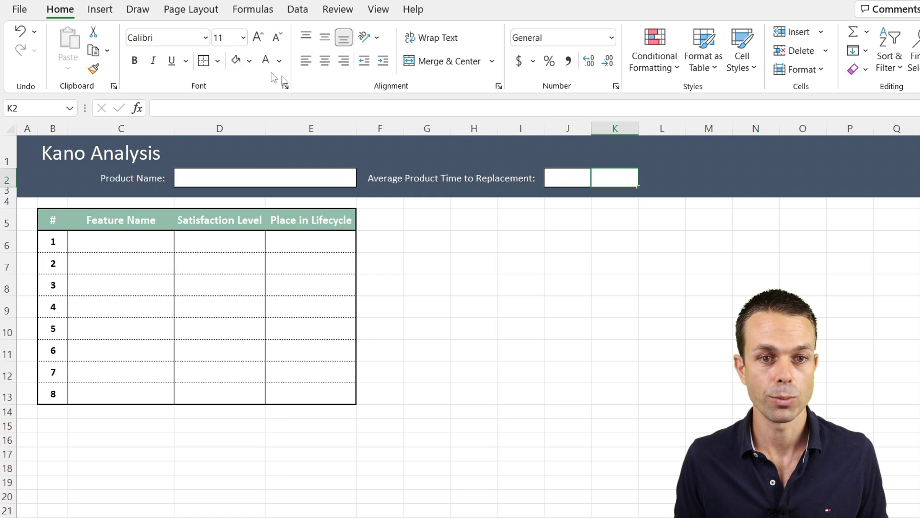
Step: Enter 7 in J2 as the replacement time and centre it vertically and horizontally
{"action": "left_click_drag", "start_coordinate": [615, 177], "coordinate": [574, 182]}
{"action": "type", "text": "7"}
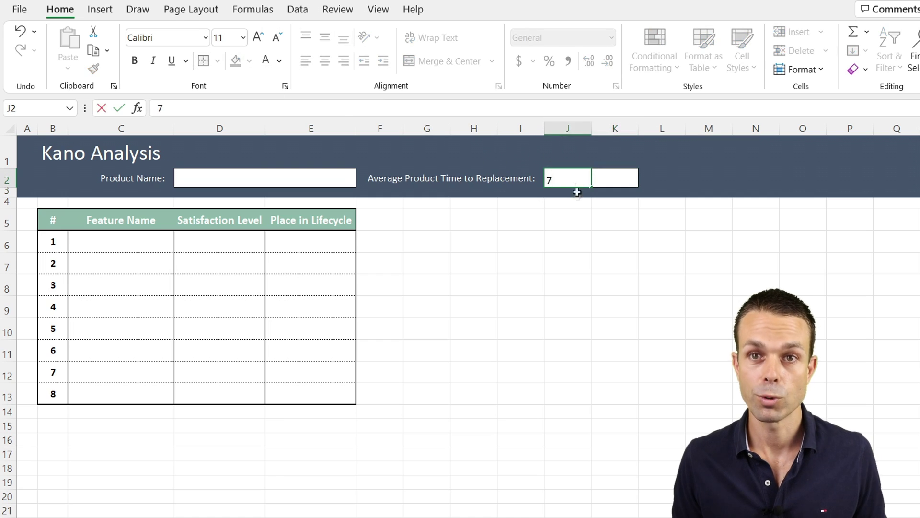
{"action": "left_click", "coordinate": [577, 235]}
{"action": "left_click", "coordinate": [568, 178]}
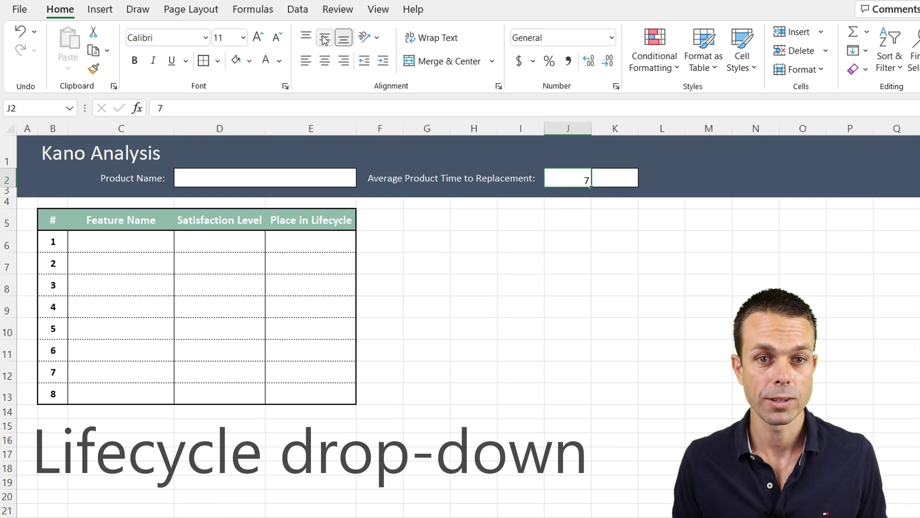
{"action": "left_click", "coordinate": [325, 60]}
{"action": "left_click", "coordinate": [611, 177]}
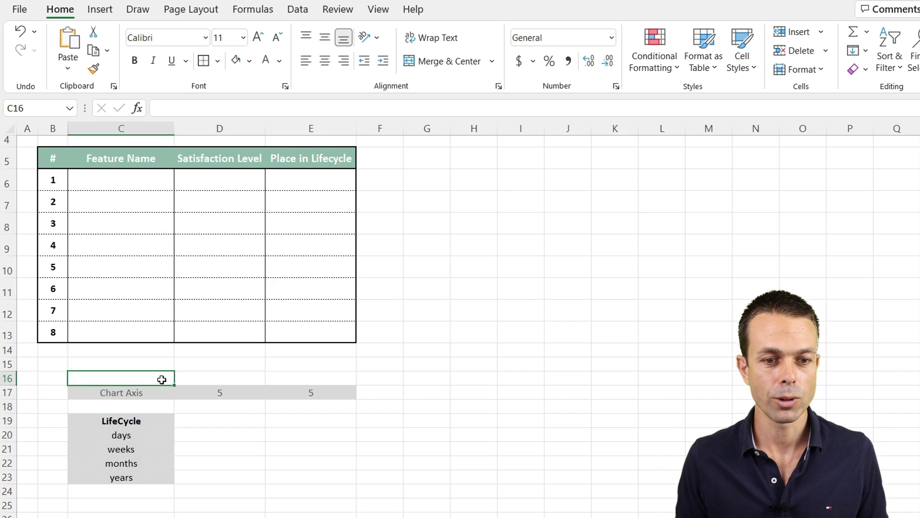
Step: Examine the Chart Axis row and the LifeCycle list of time units below the feature table
{"action": "scroll", "coordinate": [162, 379], "scroll_direction": "up", "scroll_amount": 2}
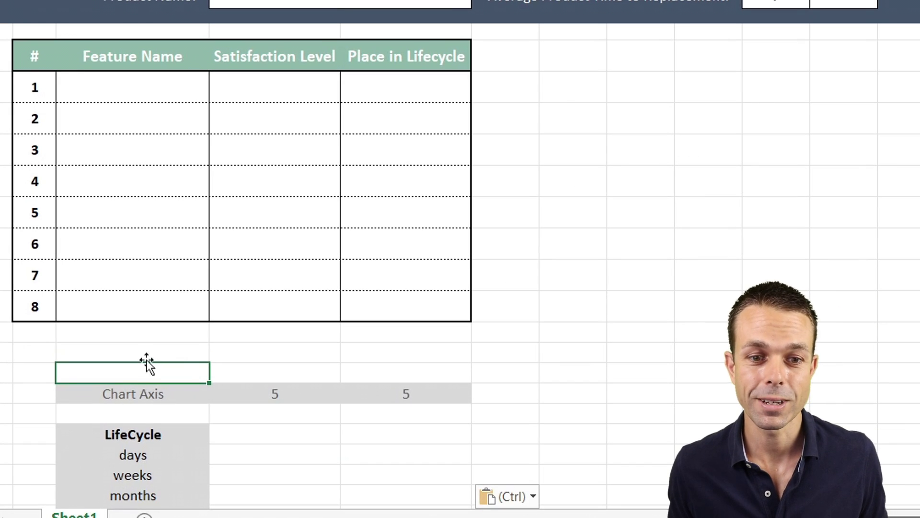
{"action": "scroll", "coordinate": [146, 351], "scroll_direction": "down", "scroll_amount": 1}
{"action": "left_click", "coordinate": [177, 349]}
{"action": "left_click", "coordinate": [133, 287]}
{"action": "left_click", "coordinate": [132, 306]}
{"action": "left_click", "coordinate": [420, 304], "text": "shift"}
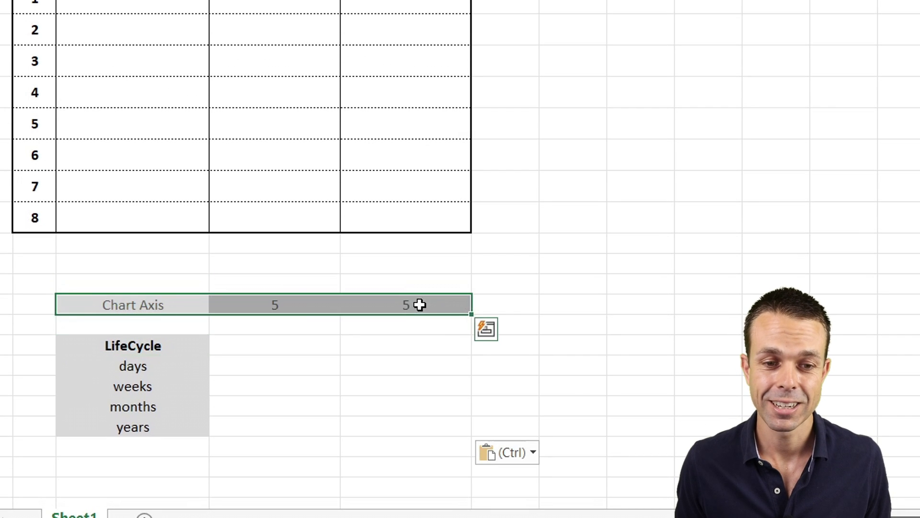
{"action": "left_click", "coordinate": [127, 305]}
{"action": "left_click", "coordinate": [307, 310]}
{"action": "type", "text": "5"}
{"action": "left_click", "coordinate": [431, 303]}
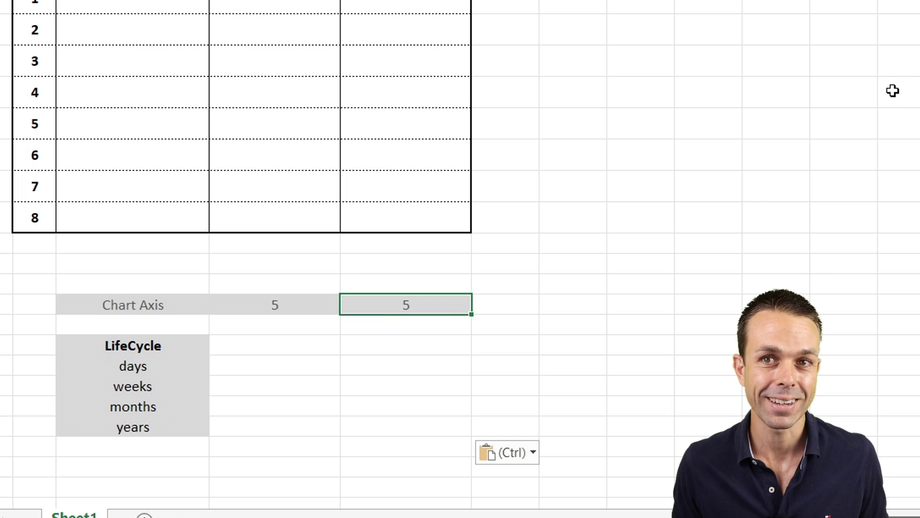
{"action": "left_click", "coordinate": [128, 341]}
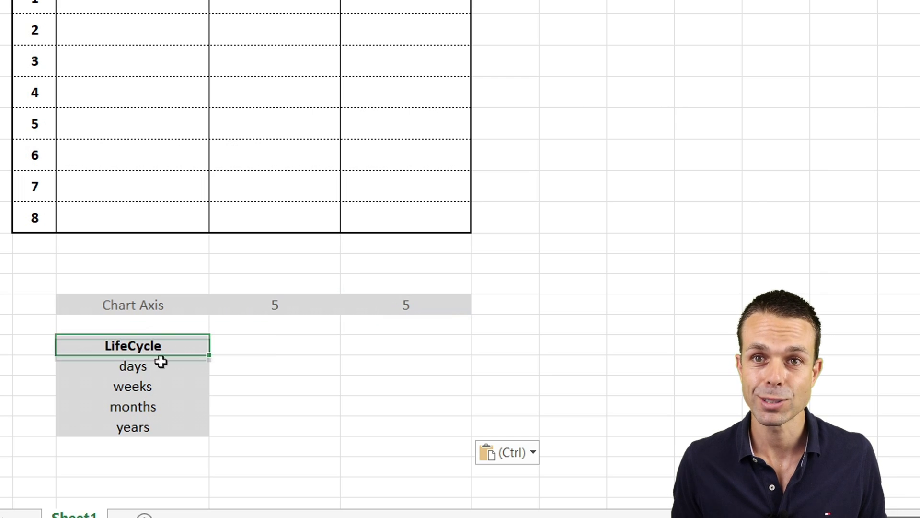
{"action": "left_click", "coordinate": [178, 362]}
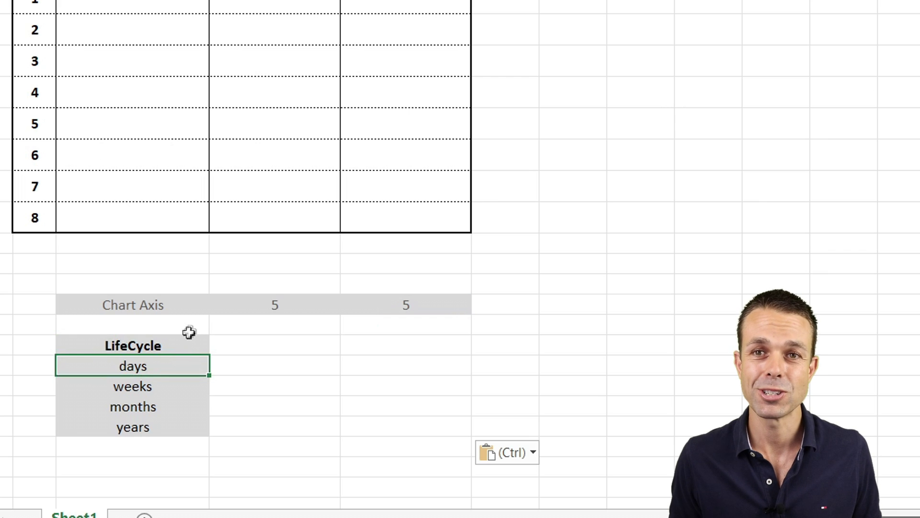
{"action": "left_click", "coordinate": [165, 381]}
{"action": "scroll", "coordinate": [190, 370], "scroll_direction": "down", "scroll_amount": 1}
{"action": "key", "text": "ctrl+v"}
{"action": "left_click", "coordinate": [175, 331]}
{"action": "left_click", "coordinate": [187, 350]}
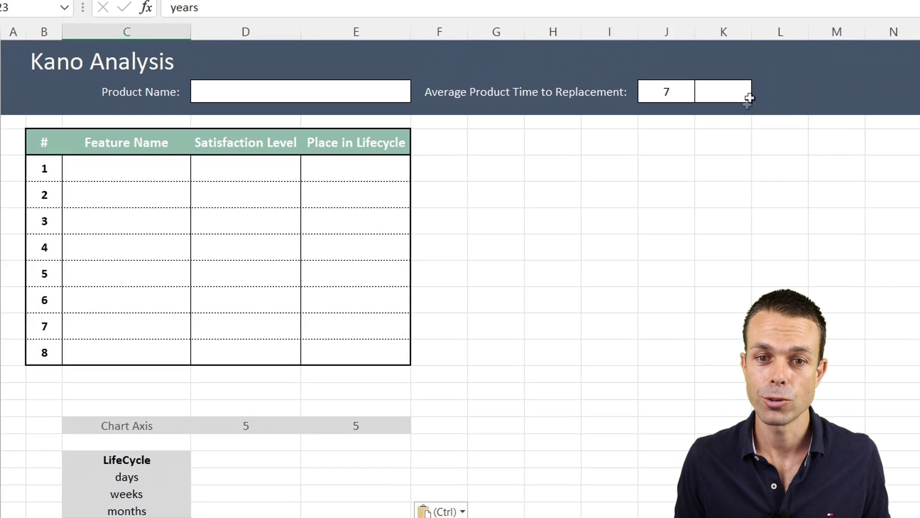
Step: Add list data validation to K2 beside the replacement time, using the LifeCycle units in C20:C23 as the source
{"action": "left_click", "coordinate": [746, 95]}
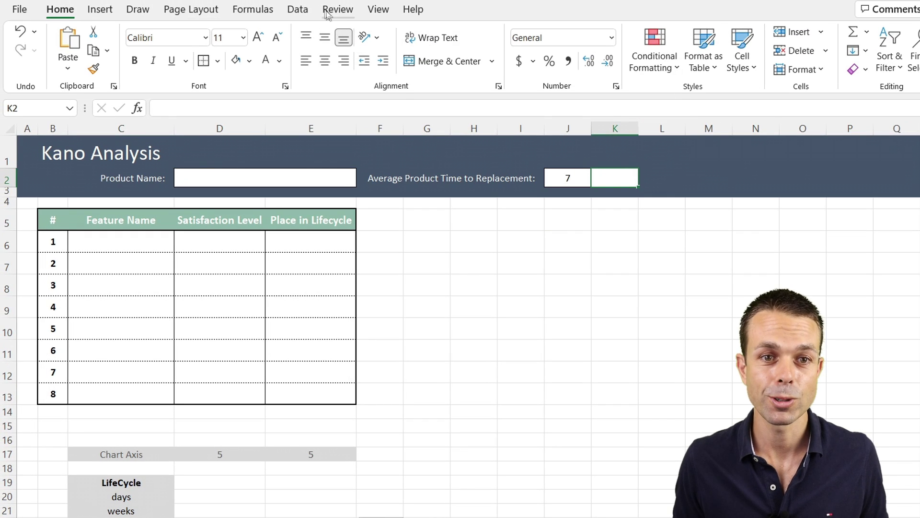
{"action": "left_click", "coordinate": [293, 11]}
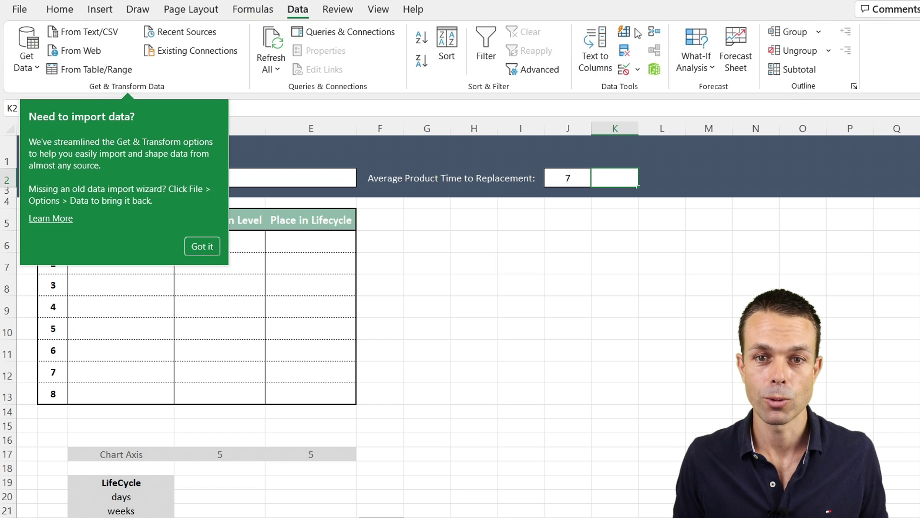
{"action": "left_click", "coordinate": [638, 70]}
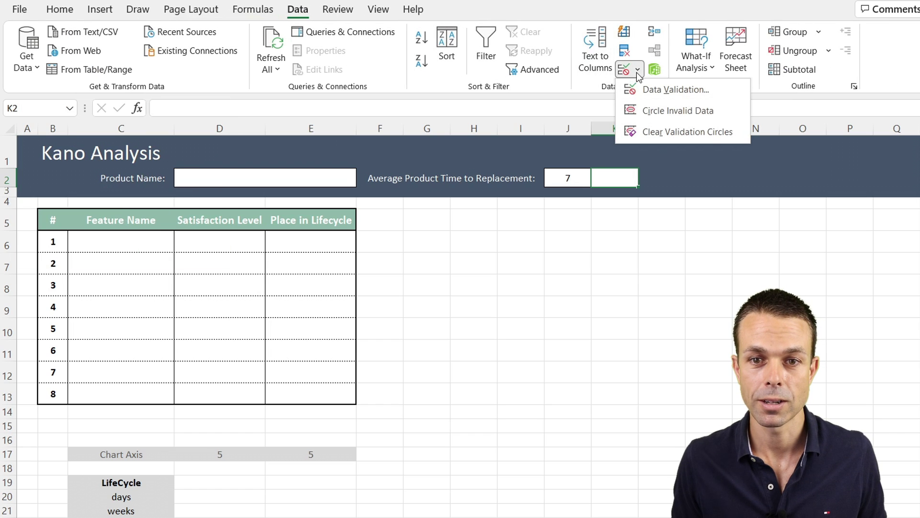
{"action": "left_click", "coordinate": [659, 91]}
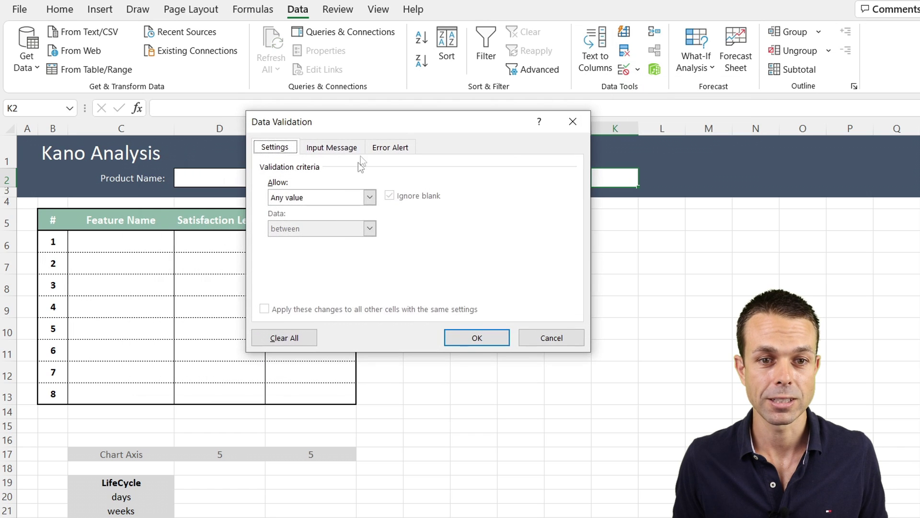
{"action": "left_click", "coordinate": [370, 197]}
{"action": "left_click", "coordinate": [300, 239]}
{"action": "left_click", "coordinate": [305, 259]}
{"action": "scroll", "coordinate": [167, 404], "scroll_direction": "down", "scroll_amount": 2}
{"action": "left_click_drag", "start_coordinate": [126, 380], "coordinate": [127, 421]}
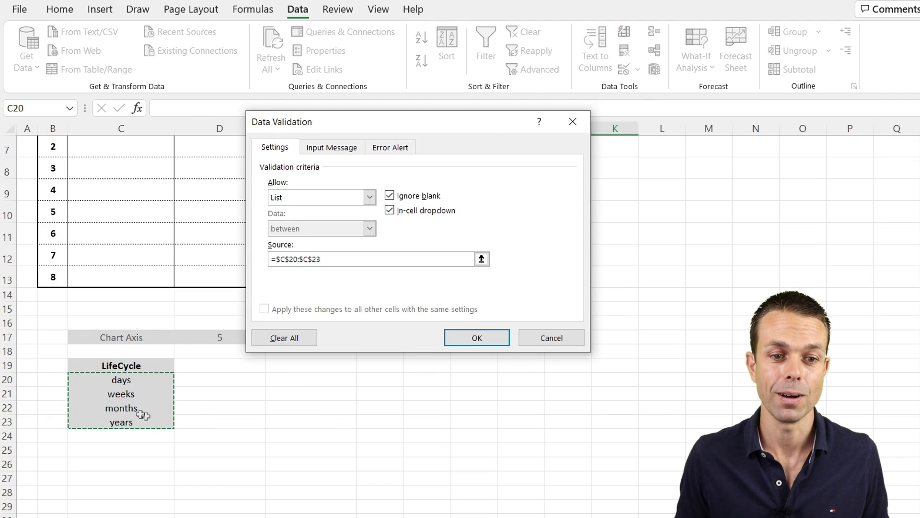
{"action": "left_click", "coordinate": [475, 338]}
Step: Choose years from the drop-down in K2 and centre the entry vertically and horizontally
{"action": "scroll", "coordinate": [476, 316], "scroll_direction": "up", "scroll_amount": 2}
{"action": "left_click", "coordinate": [647, 183]}
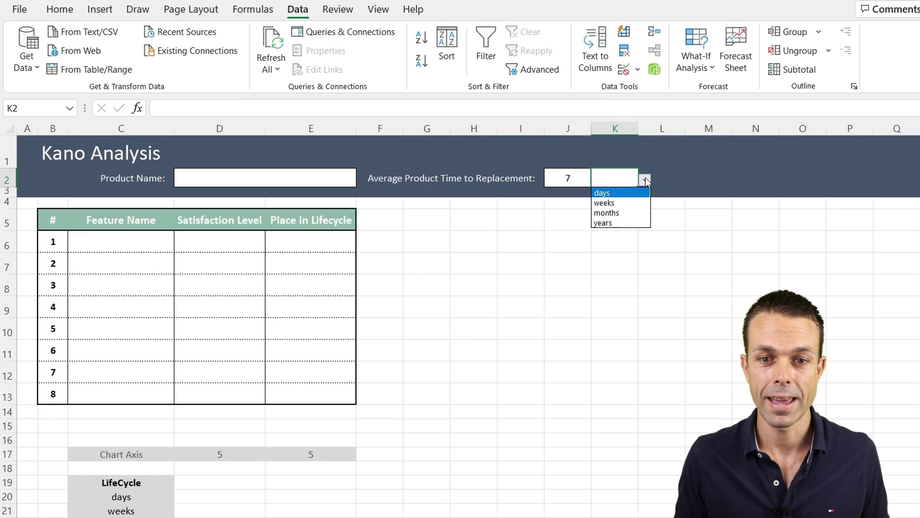
{"action": "left_click", "coordinate": [625, 224]}
{"action": "left_click", "coordinate": [61, 8]}
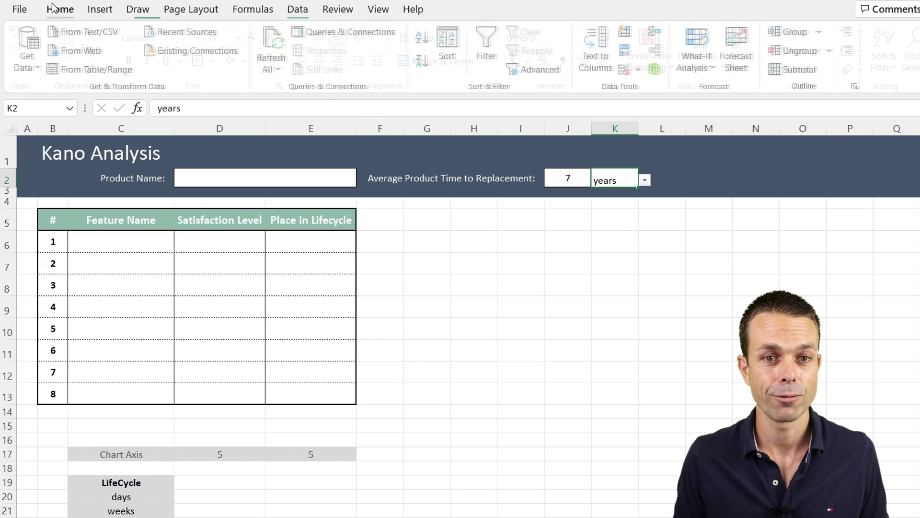
{"action": "left_click", "coordinate": [322, 39]}
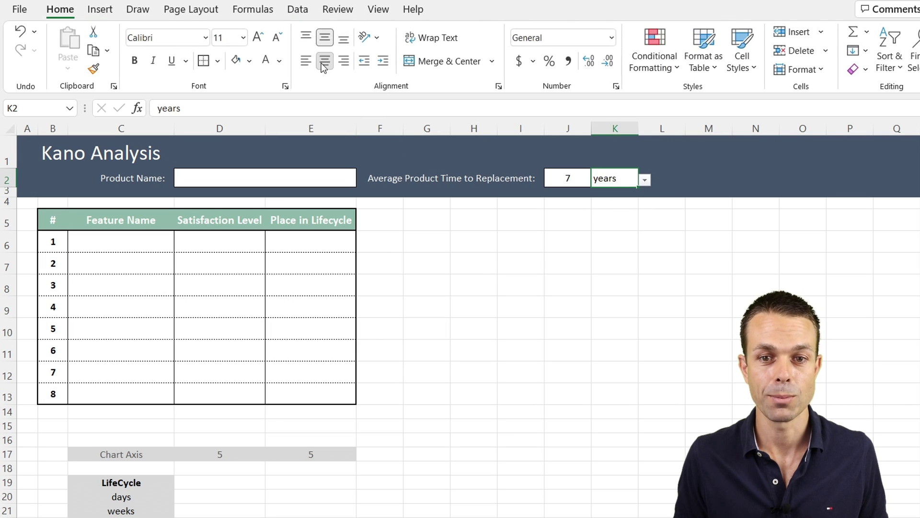
{"action": "left_click", "coordinate": [532, 224]}
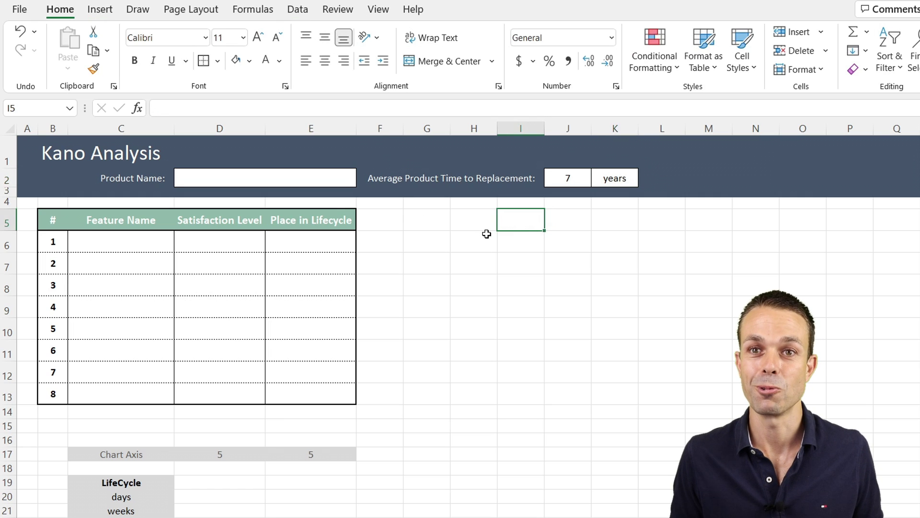
Step: Paste the sample data for First feature to Fifth feature, with satisfaction and lifecycle values, into the table from C6
{"action": "right_click", "coordinate": [142, 241]}
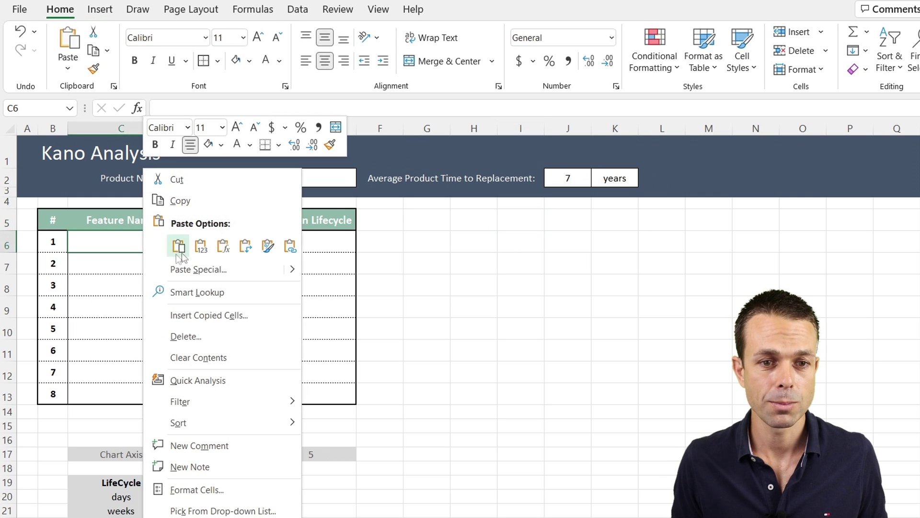
{"action": "left_click", "coordinate": [121, 300]}
{"action": "left_click", "coordinate": [278, 257]}
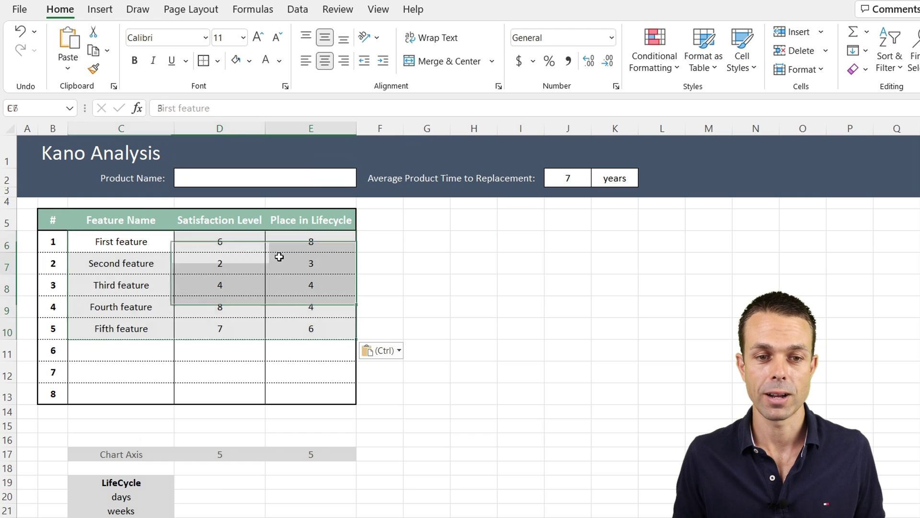
{"action": "left_click", "coordinate": [96, 226]}
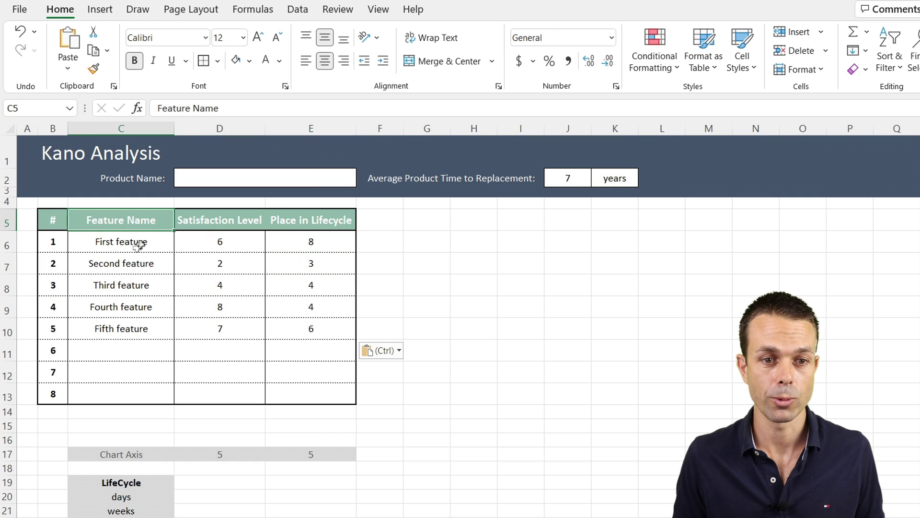
Step: Insert a scatter chart from C6:E10 and enlarge it to span about columns F to P and rows 5 to 20
{"action": "left_click", "coordinate": [84, 243]}
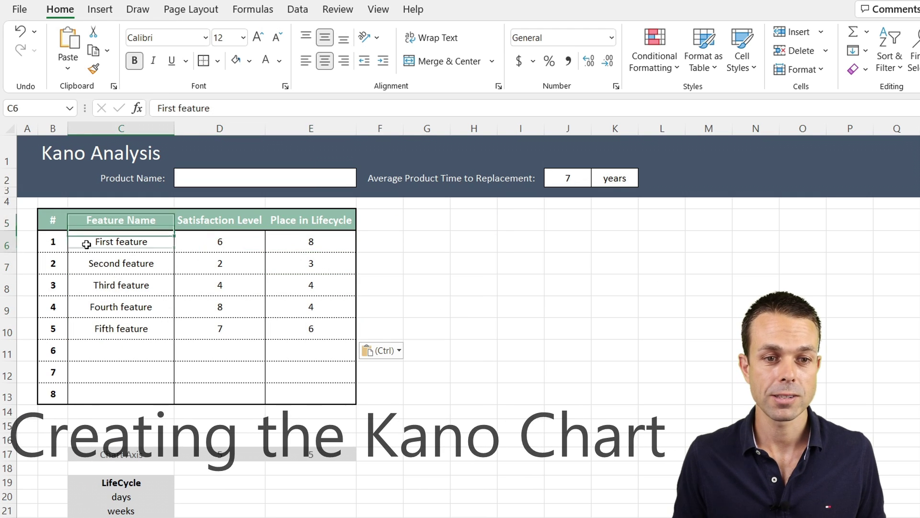
{"action": "left_click", "coordinate": [286, 328], "text": "shift"}
{"action": "left_click", "coordinate": [99, 10]}
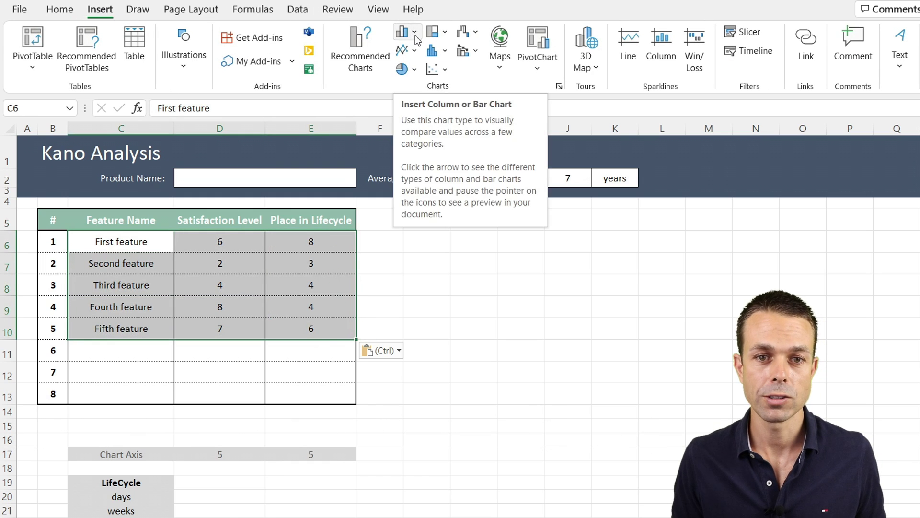
{"action": "left_click", "coordinate": [433, 69]}
{"action": "left_click", "coordinate": [450, 130]}
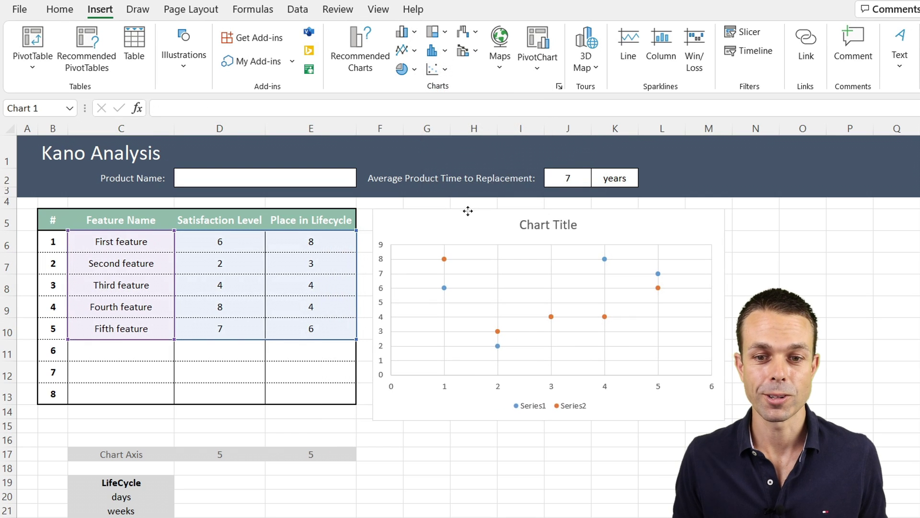
{"action": "left_click_drag", "start_coordinate": [726, 421], "coordinate": [861, 503]}
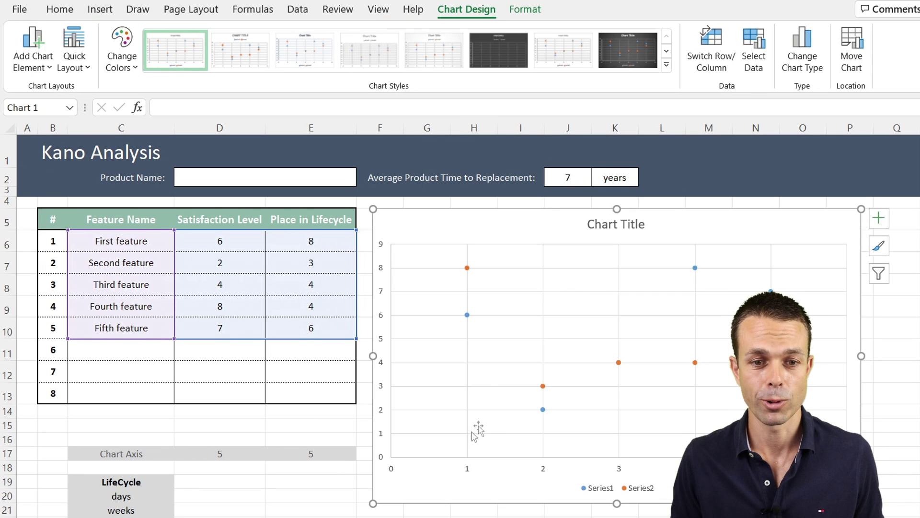
Step: Set the maximum bound of the chart's horizontal axis to 10
{"action": "right_click", "coordinate": [460, 470]}
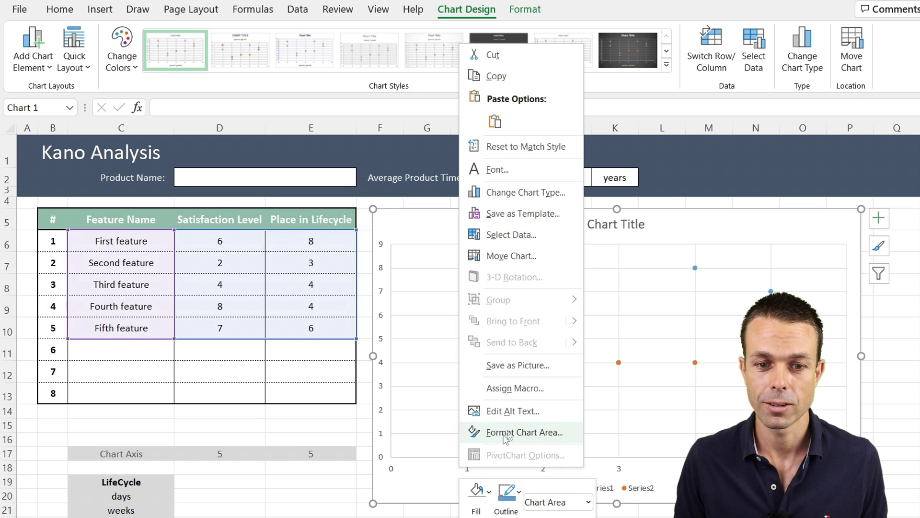
{"action": "left_click", "coordinate": [451, 472]}
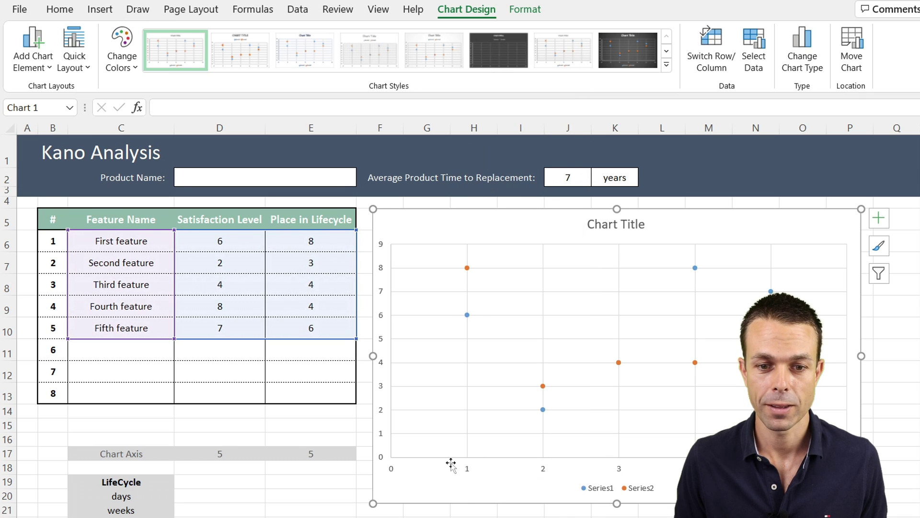
{"action": "left_click", "coordinate": [469, 468]}
{"action": "right_click", "coordinate": [468, 472]}
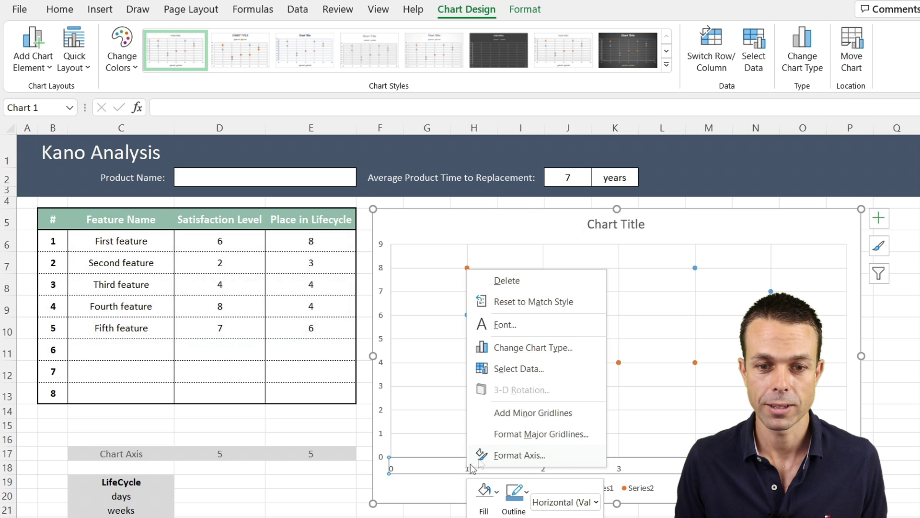
{"action": "left_click", "coordinate": [503, 453]}
{"action": "left_click", "coordinate": [888, 273]}
{"action": "type", "text": "10"}
{"action": "key", "text": "Return"}
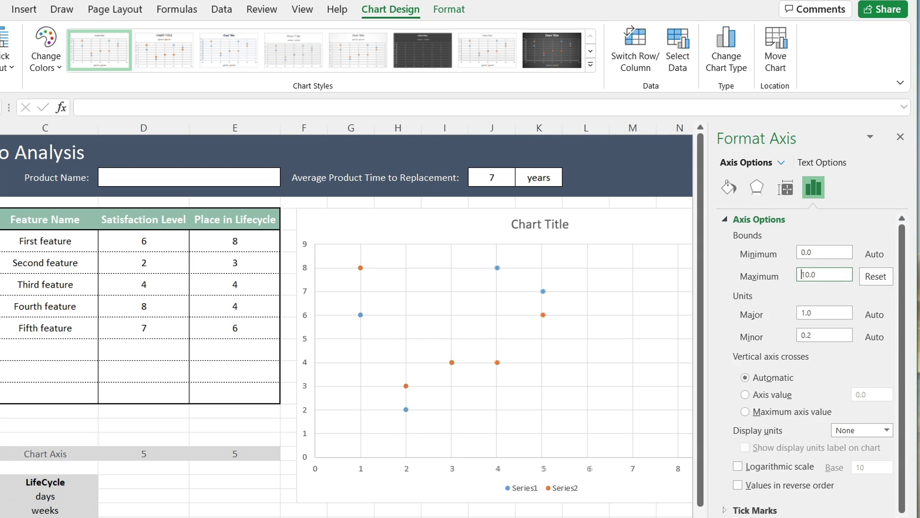
Step: Set the maximum bound of the chart's vertical axis to 10 and close the axis formatting options
{"action": "left_click", "coordinate": [306, 293]}
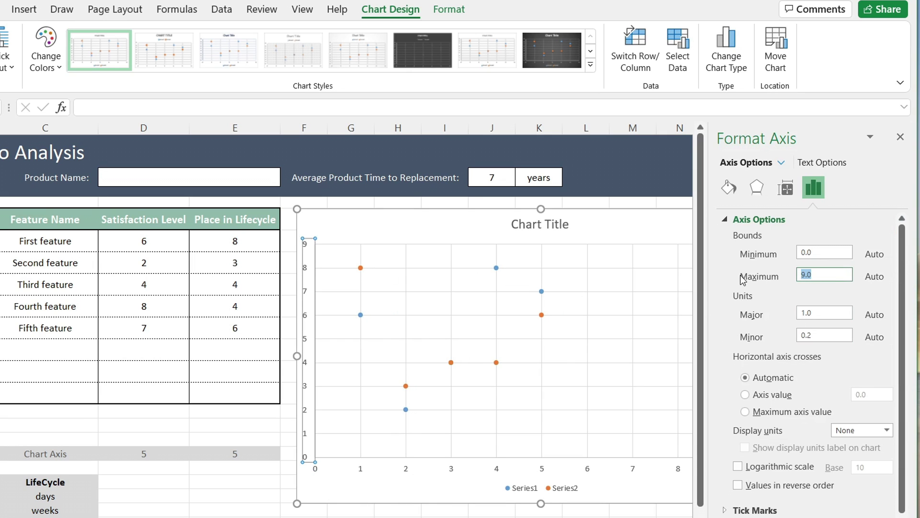
{"action": "key", "text": "Return"}
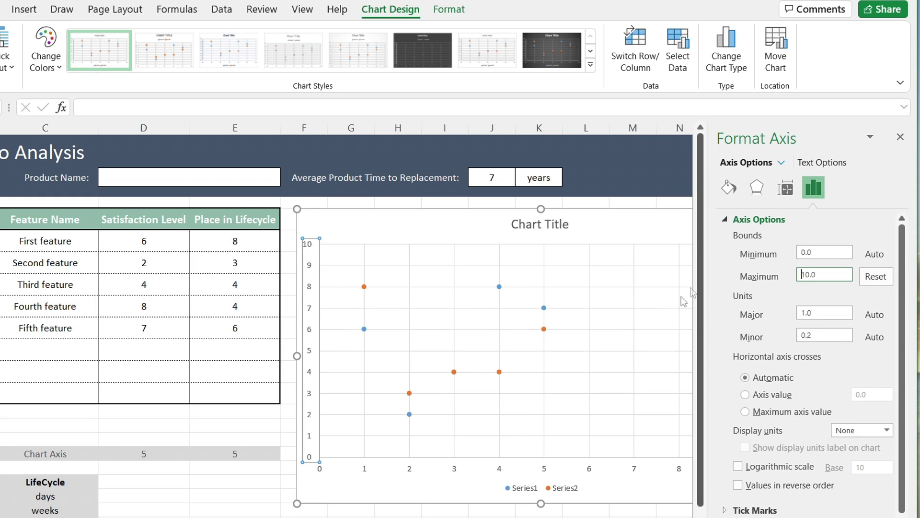
{"action": "left_click", "coordinate": [901, 138]}
Step: Link the chart title to the sheet heading with the formula =Sheet1!$B$1
{"action": "left_click", "coordinate": [523, 224]}
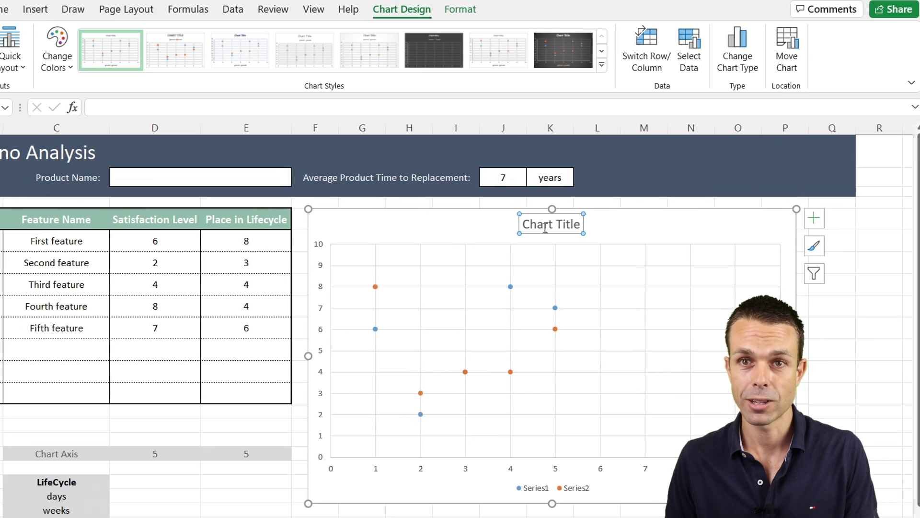
{"action": "type", "text": "="}
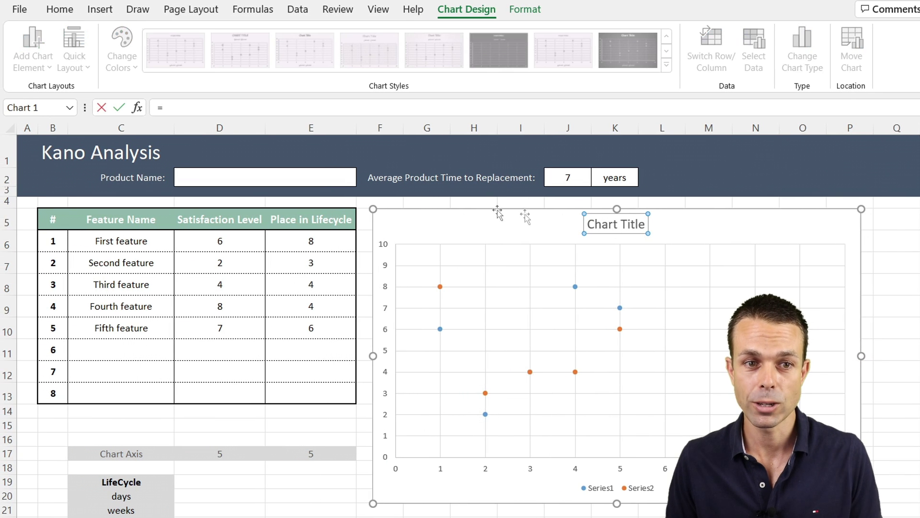
{"action": "left_click", "coordinate": [53, 152]}
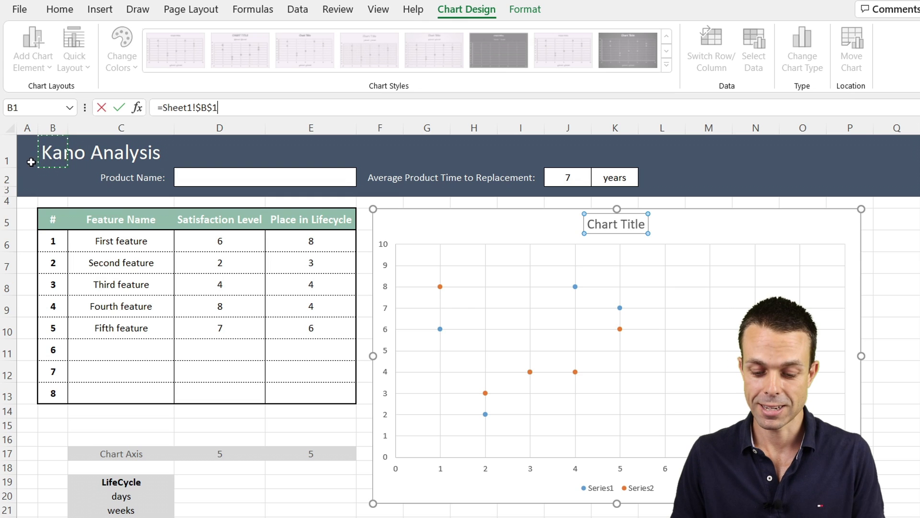
{"action": "key", "text": "Return"}
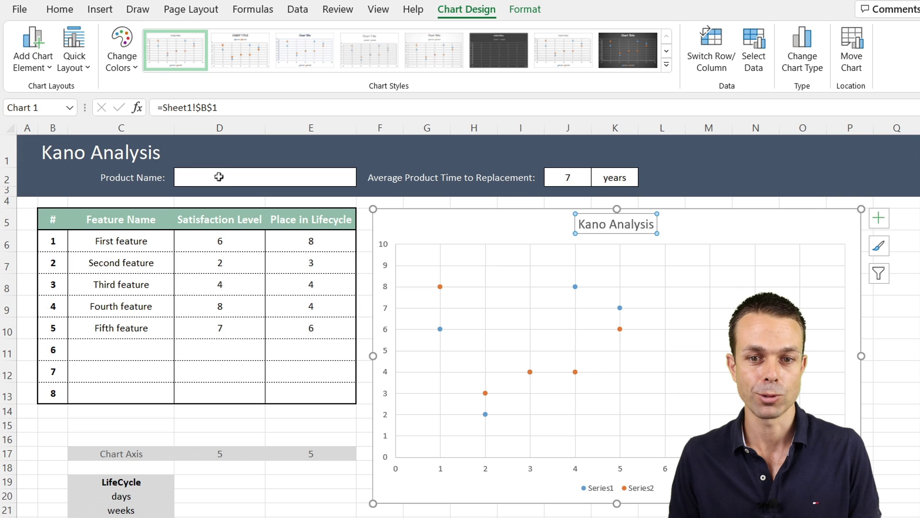
Step: Open the chart's data source selection and remove Series2
{"action": "left_click", "coordinate": [473, 264]}
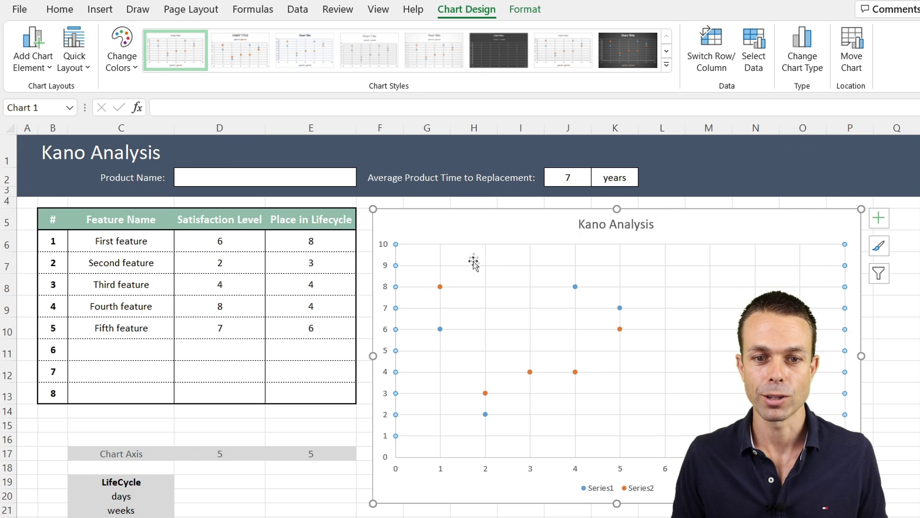
{"action": "left_click", "coordinate": [440, 287]}
{"action": "right_click", "coordinate": [505, 290]}
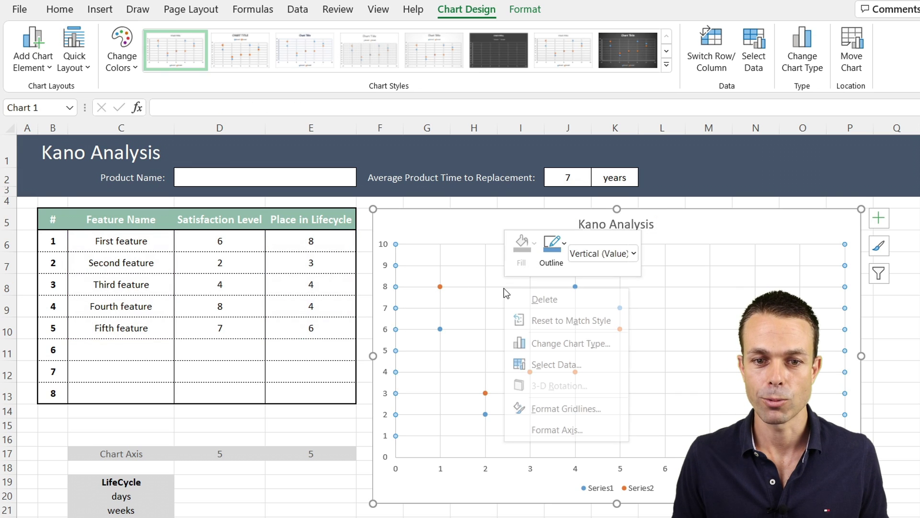
{"action": "left_click", "coordinate": [551, 365]}
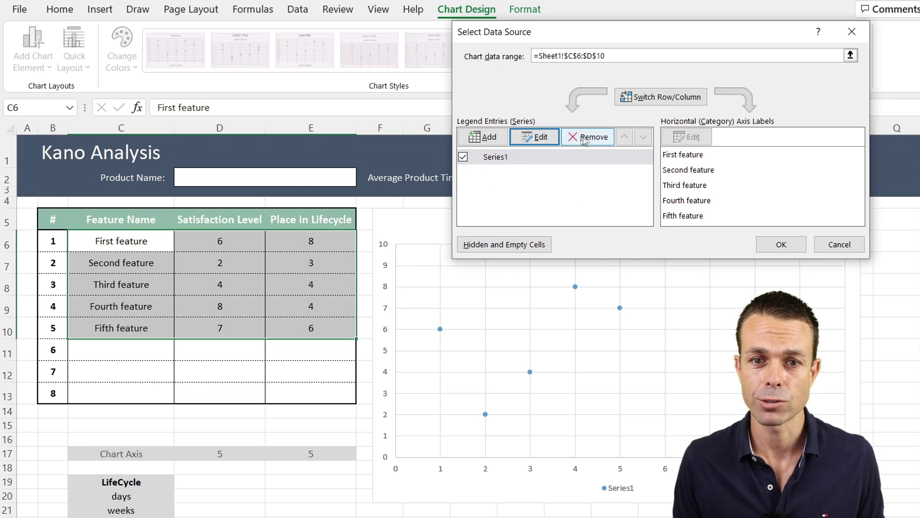
Step: Edit Series1 so that its X values refer to the Satisfaction Level cells =Sheet1!$D$6:$D$13
{"action": "left_click", "coordinate": [546, 140]}
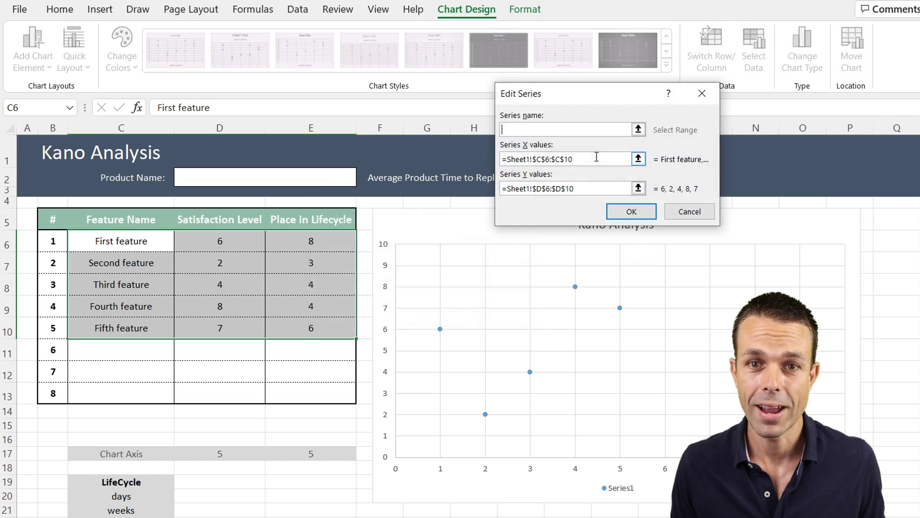
{"action": "left_click_drag", "start_coordinate": [597, 158], "coordinate": [497, 162]}
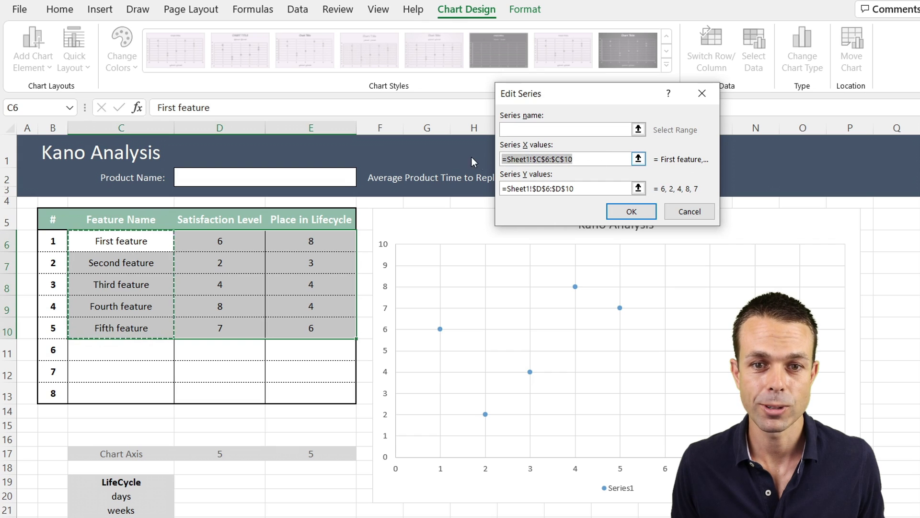
{"action": "left_click_drag", "start_coordinate": [225, 240], "coordinate": [216, 394]}
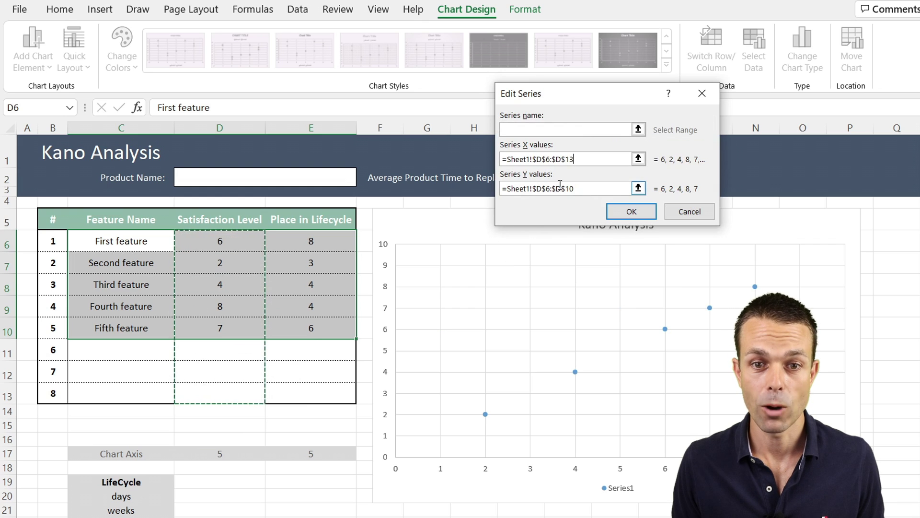
Step: Edit Series1 so that its Y values refer to the Place in Lifecycle cells =Sheet1!$E$6:$E$13
{"action": "left_click_drag", "start_coordinate": [585, 188], "coordinate": [491, 197]}
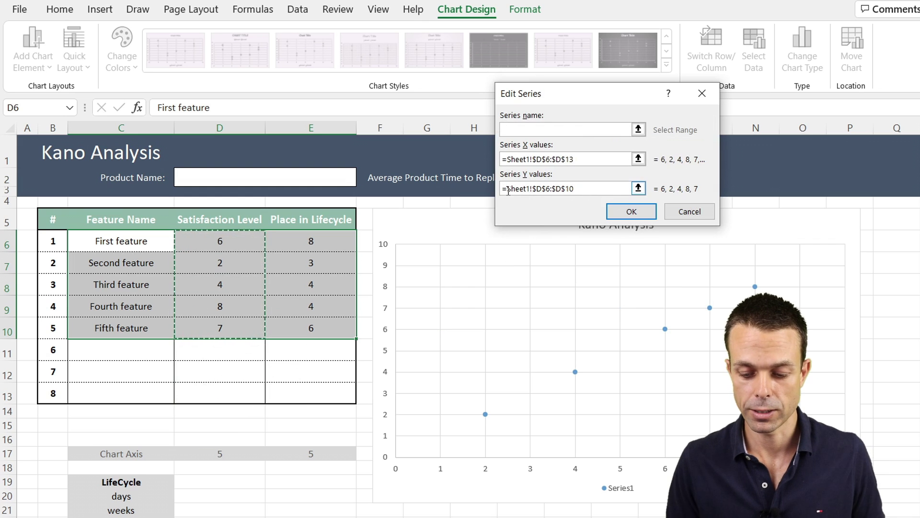
{"action": "key", "text": "shift+Home"}
{"action": "key", "text": "BackSpace"}
{"action": "key", "text": "BackSpace"}
{"action": "key", "text": "BackSpace"}
{"action": "key", "text": "BackSpace"}
{"action": "key", "text": "BackSpace"}
{"action": "key", "text": "BackSpace"}
{"action": "key", "text": "BackSpace"}
{"action": "key", "text": "BackSpace"}
{"action": "key", "text": "BackSpace"}
{"action": "key", "text": "BackSpace"}
{"action": "key", "text": "BackSpace"}
{"action": "key", "text": "BackSpace"}
{"action": "key", "text": "BackSpace"}
{"action": "key", "text": "BackSpace"}
{"action": "key", "text": "BackSpace"}
{"action": "key", "text": "BackSpace"}
{"action": "key", "text": "BackSpace"}
{"action": "key", "text": "BackSpace"}
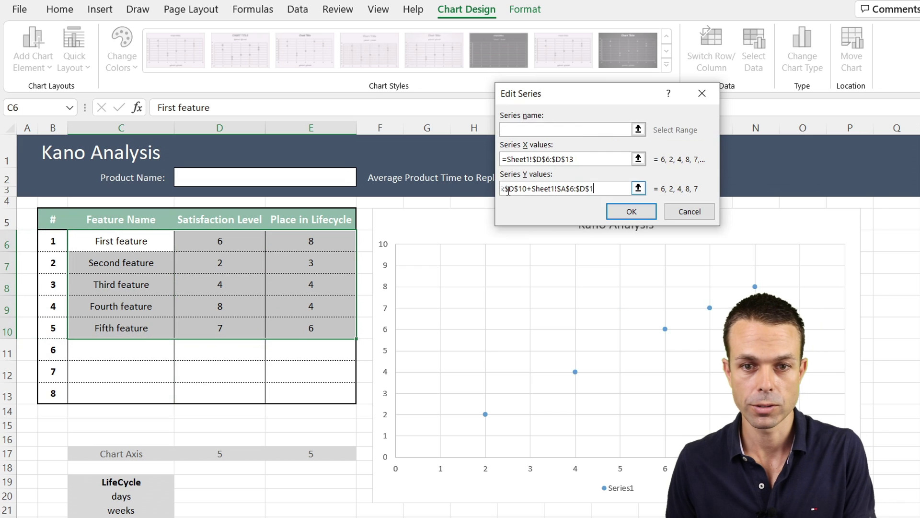
{"action": "key", "text": "BackSpace"}
{"action": "key", "text": "BackSpace"}
{"action": "key", "text": "BackSpace"}
{"action": "key", "text": "BackSpace"}
{"action": "key", "text": "BackSpace"}
{"action": "key", "text": "BackSpace"}
{"action": "key", "text": "BackSpace"}
{"action": "key", "text": "BackSpace"}
{"action": "key", "text": "BackSpace"}
{"action": "key", "text": "BackSpace"}
{"action": "key", "text": "BackSpace"}
{"action": "key", "text": "BackSpace"}
{"action": "key", "text": "BackSpace"}
{"action": "key", "text": "BackSpace"}
{"action": "key", "text": "BackSpace"}
{"action": "key", "text": "BackSpace"}
{"action": "key", "text": "BackSpace"}
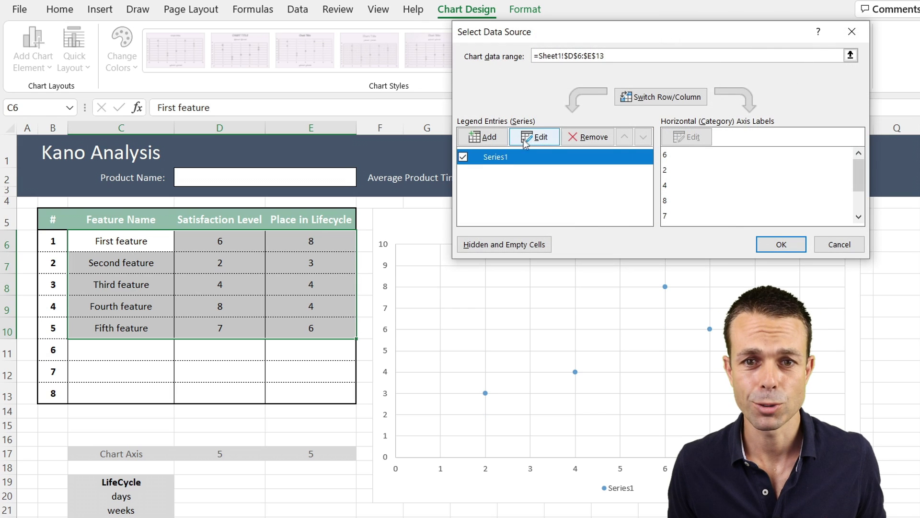
Step: Swap Series1's references to X values =Sheet1!$E$6:$E$13 and Y values =Sheet1!$D$6:$D$13, and accept the chart's data source
{"action": "left_click", "coordinate": [536, 138]}
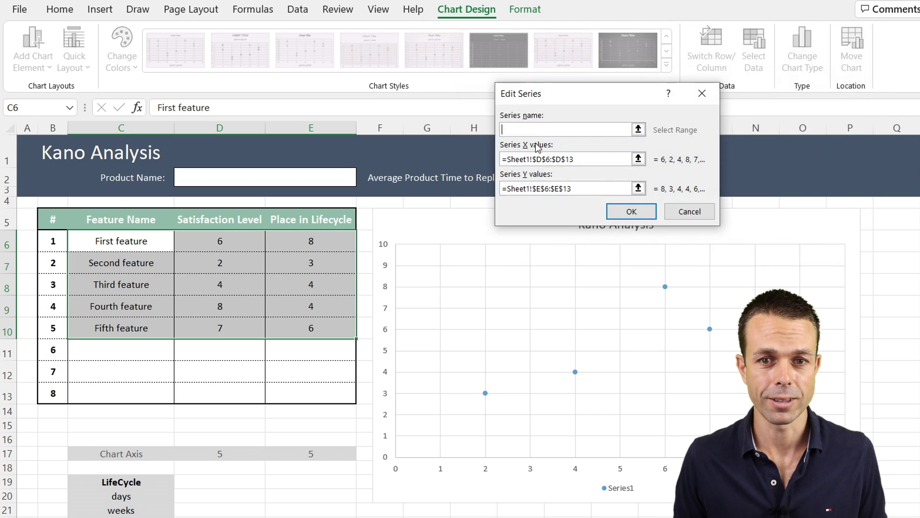
{"action": "left_click", "coordinate": [606, 158]}
{"action": "type", "text": "+"}
{"action": "left_click_drag", "start_coordinate": [311, 241], "coordinate": [309, 387]}
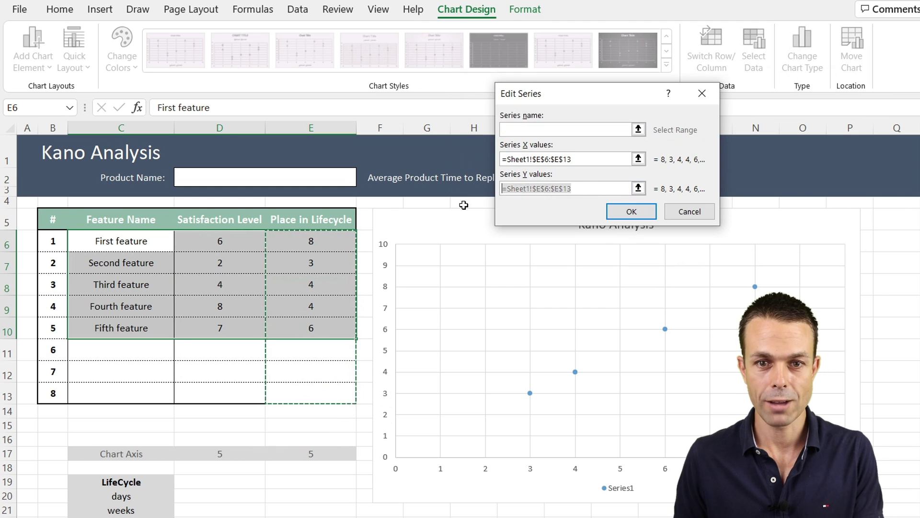
{"action": "left_click_drag", "start_coordinate": [238, 242], "coordinate": [228, 386]}
{"action": "key", "text": "Return"}
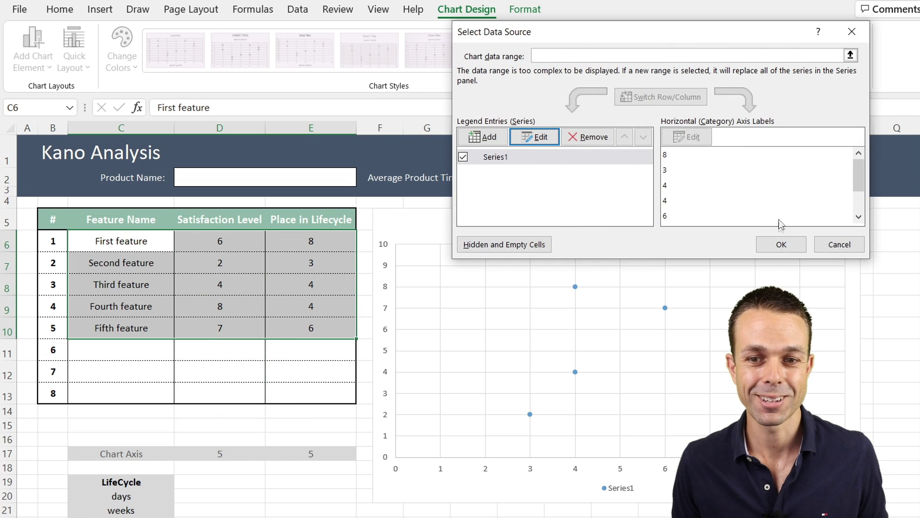
{"action": "left_click", "coordinate": [784, 243]}
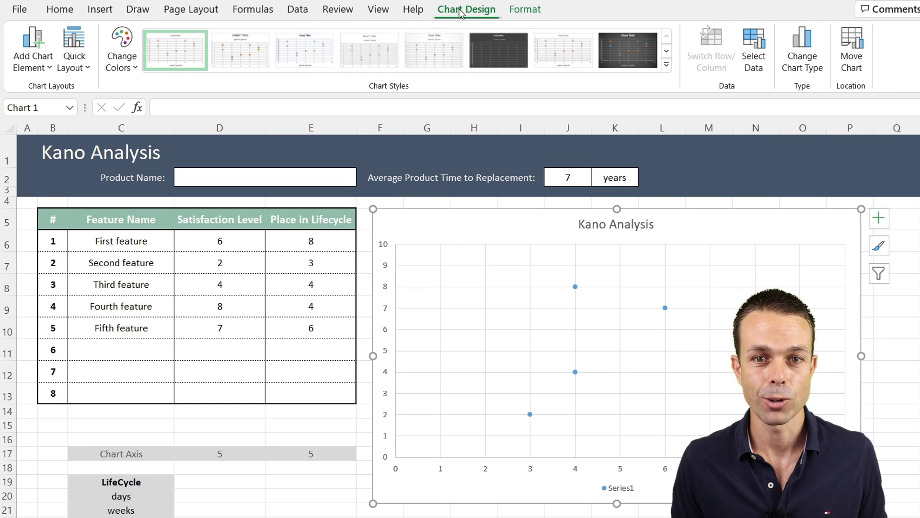
Step: Add primary horizontal and primary vertical axis titles to the Kano Analysis chart
{"action": "left_click", "coordinate": [30, 71]}
{"action": "mouse_move", "coordinate": [50, 95]}
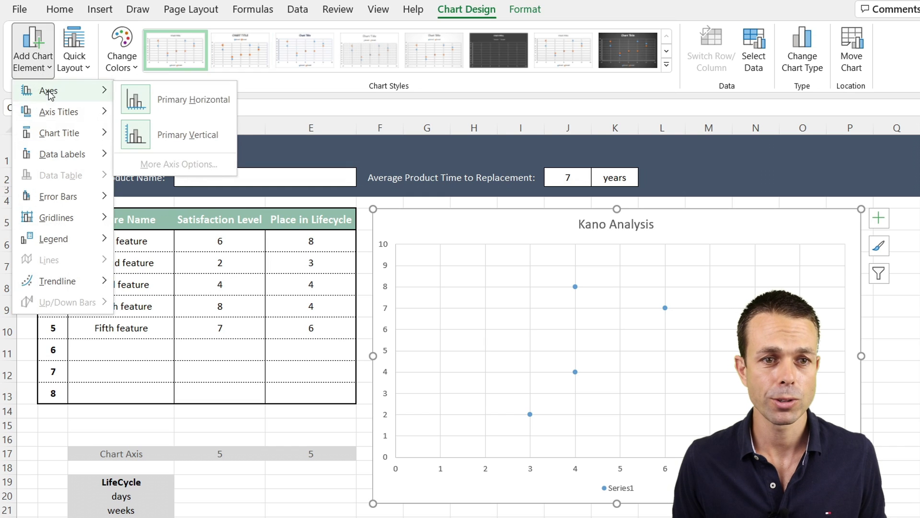
{"action": "mouse_move", "coordinate": [56, 119]}
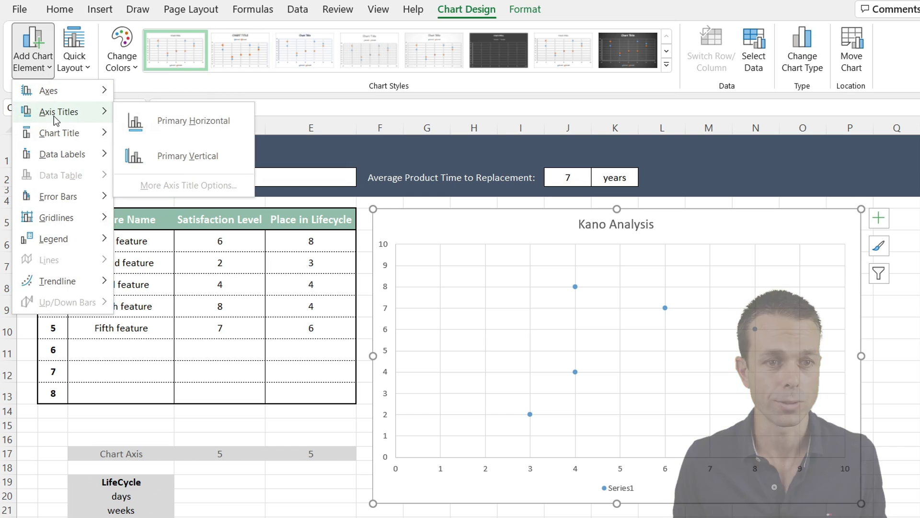
{"action": "left_click", "coordinate": [176, 121]}
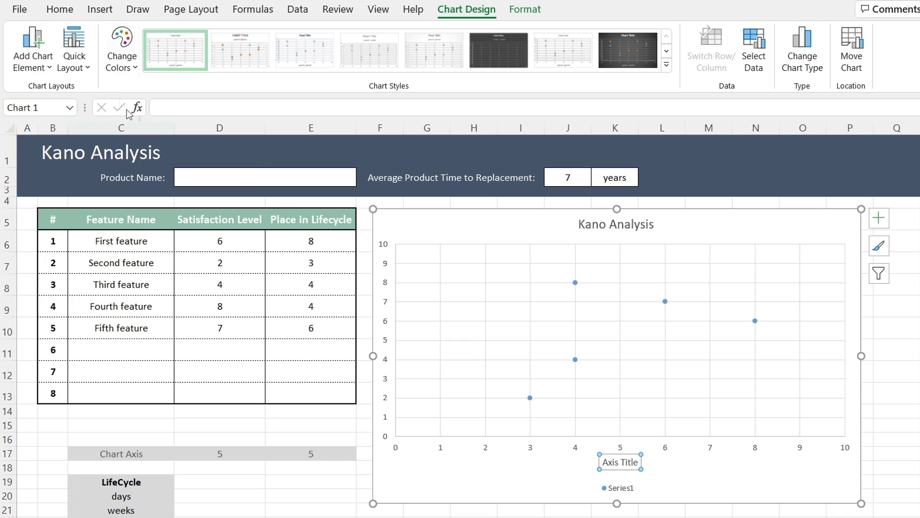
{"action": "left_click", "coordinate": [32, 48]}
{"action": "mouse_move", "coordinate": [98, 120]}
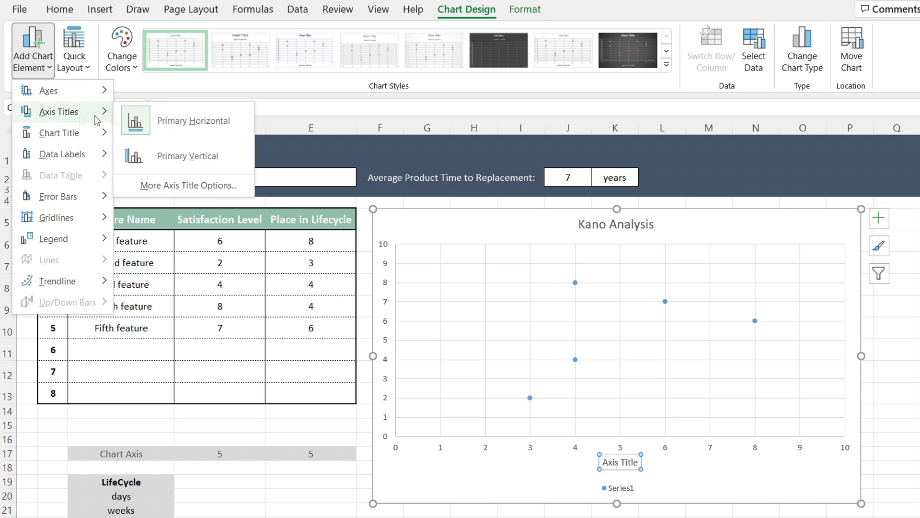
{"action": "left_click", "coordinate": [165, 158]}
Step: Link the vertical axis title to the Satisfaction Level header with the formula =Sheet1!$D$5
{"action": "left_click", "coordinate": [392, 343]}
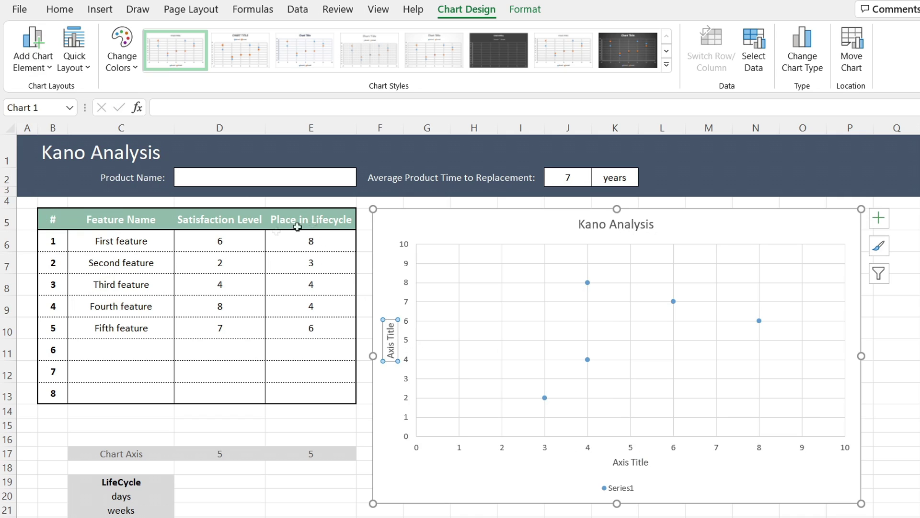
{"action": "type", "text": "="}
{"action": "left_click", "coordinate": [224, 223]}
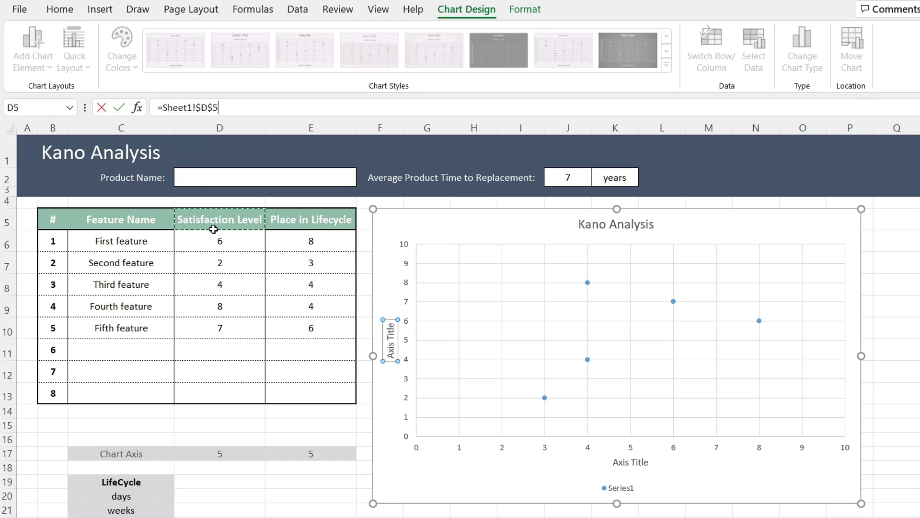
{"action": "key", "text": "Return"}
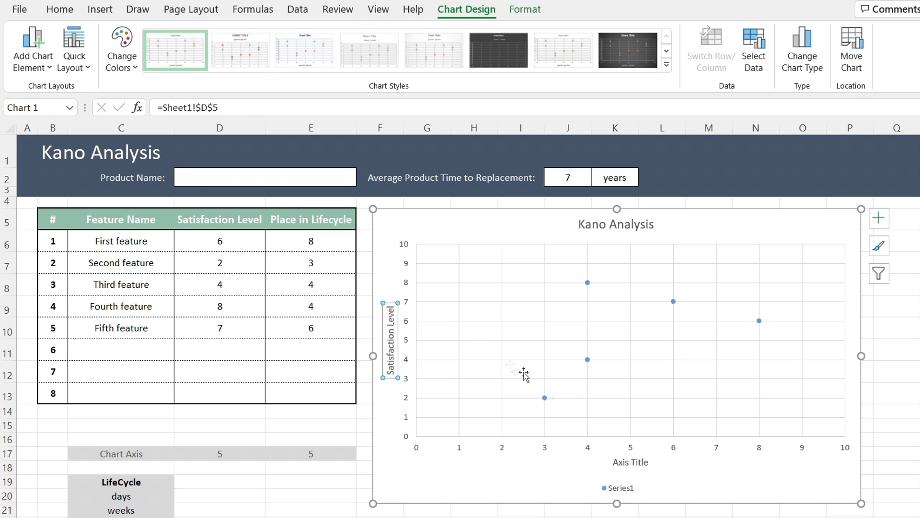
Step: Link the horizontal axis title to the Place in Lifecycle header with the formula =Sheet1!$E$5
{"action": "left_click", "coordinate": [634, 463]}
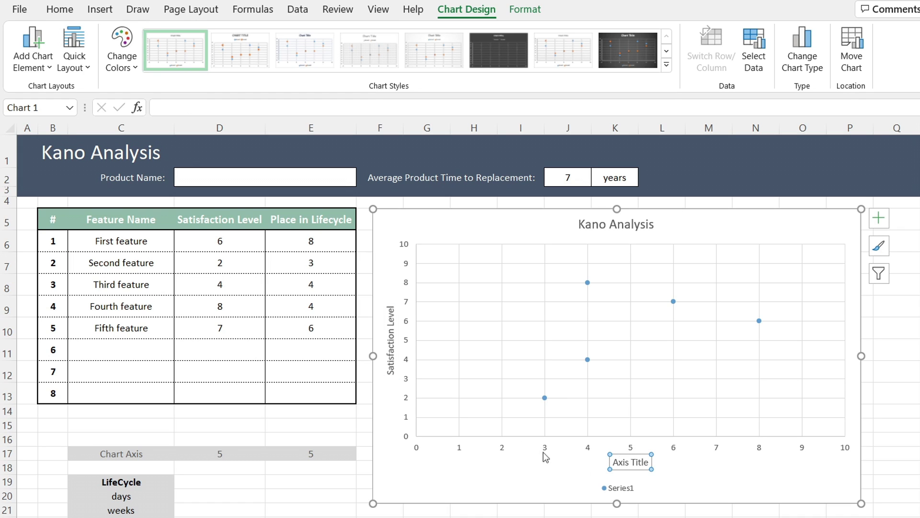
{"action": "type", "text": "="}
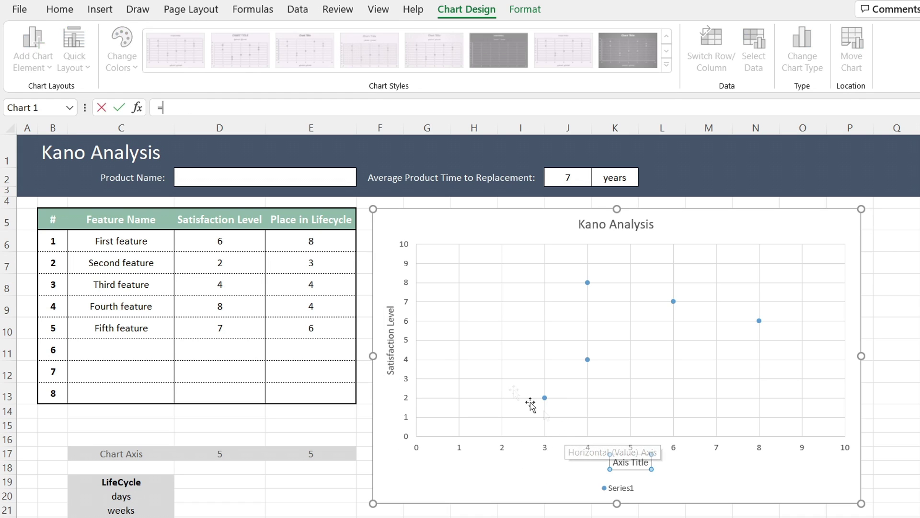
{"action": "left_click", "coordinate": [315, 215]}
{"action": "key", "text": "Return"}
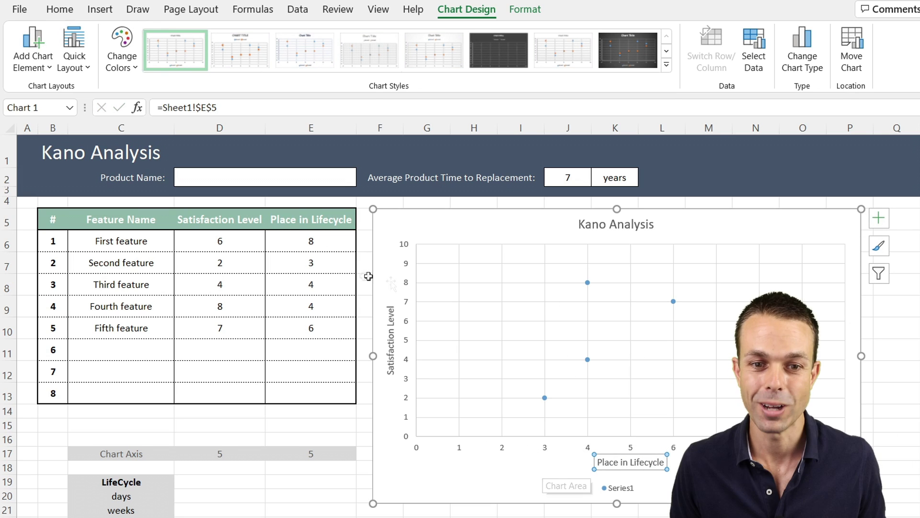
Step: Format the chart's data point markers as built-in circles of size 8 with a solid green fill
{"action": "double_click", "coordinate": [588, 282]}
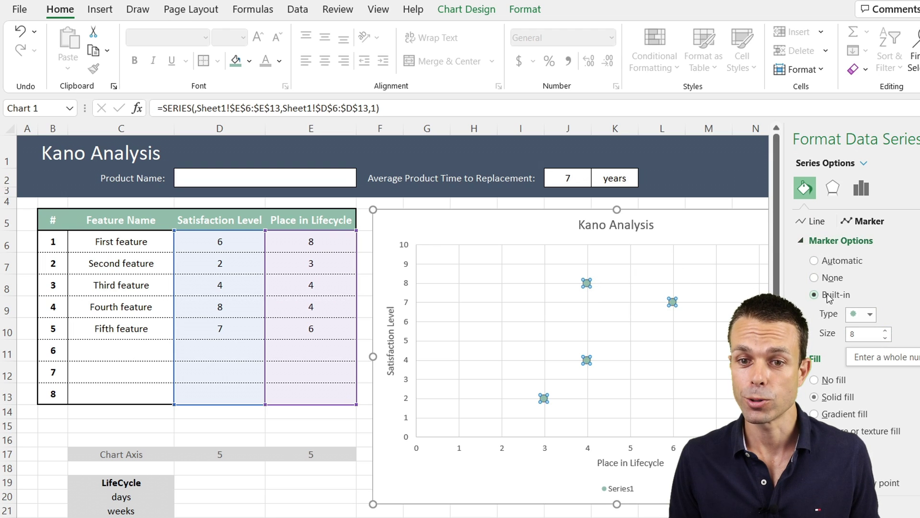
{"action": "left_click", "coordinate": [870, 314]}
{"action": "left_click", "coordinate": [871, 317]}
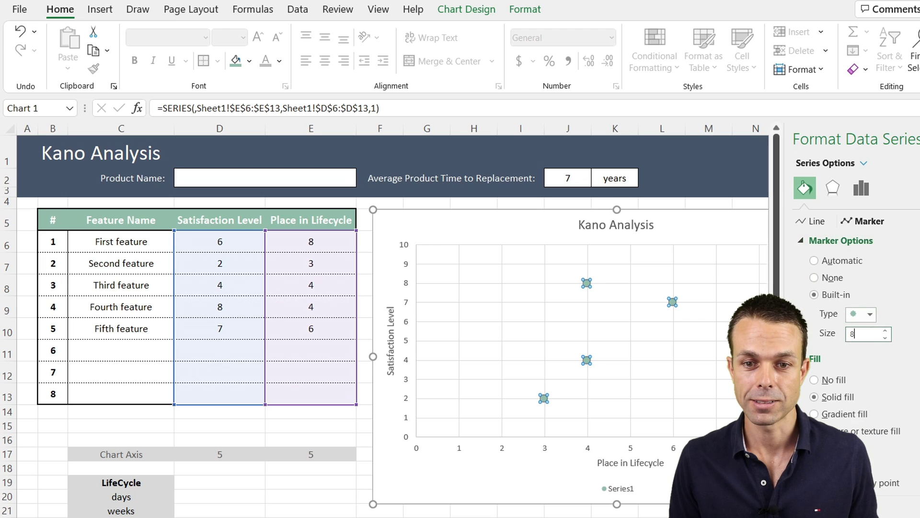
{"action": "left_click", "coordinate": [671, 325]}
{"action": "left_click", "coordinate": [674, 302]}
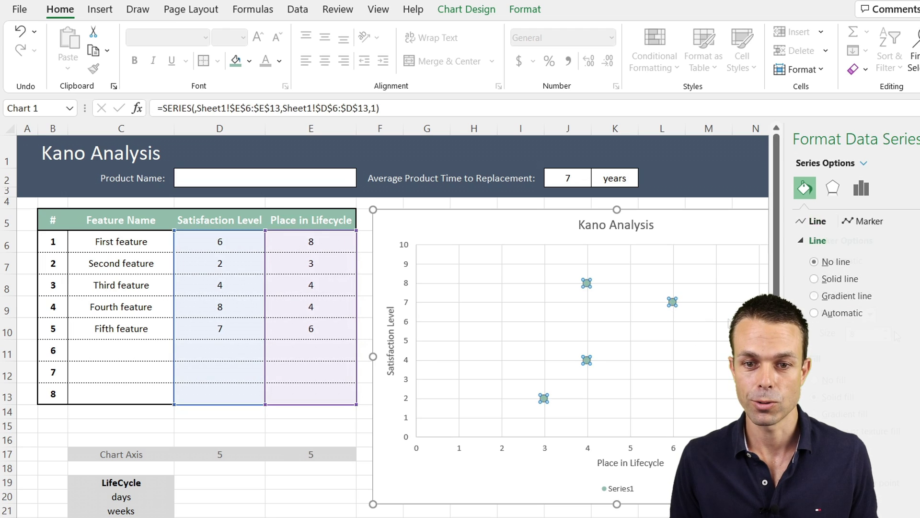
{"action": "left_click", "coordinate": [886, 331]}
{"action": "left_click", "coordinate": [886, 341]}
{"action": "left_click", "coordinate": [886, 341]}
{"action": "left_click", "coordinate": [886, 341]}
{"action": "left_click", "coordinate": [886, 341]}
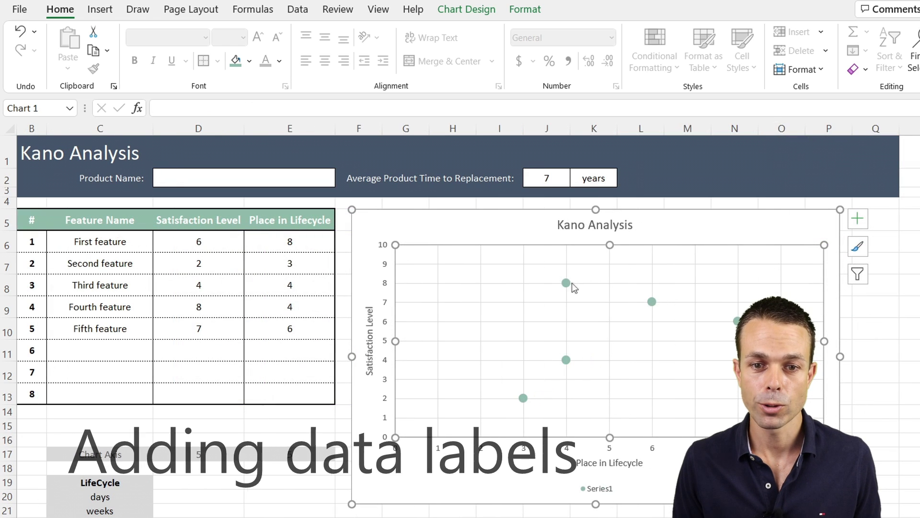
Step: Add data labels to the plotted feature points and open the labels' formatting options
{"action": "right_click", "coordinate": [565, 283]}
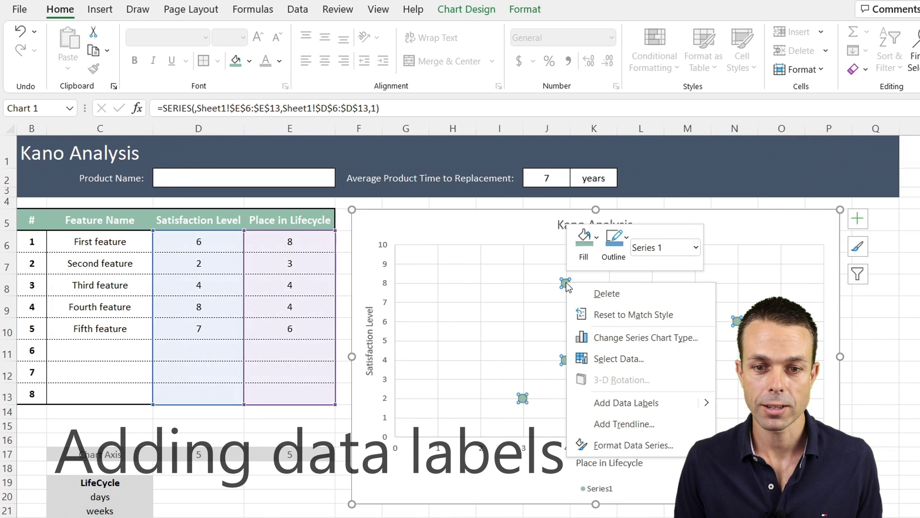
{"action": "left_click", "coordinate": [629, 404]}
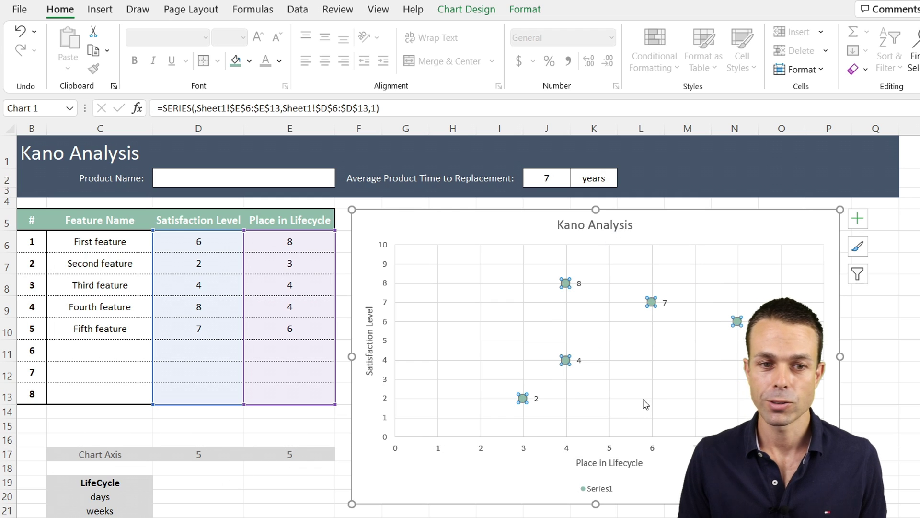
{"action": "left_click", "coordinate": [579, 284]}
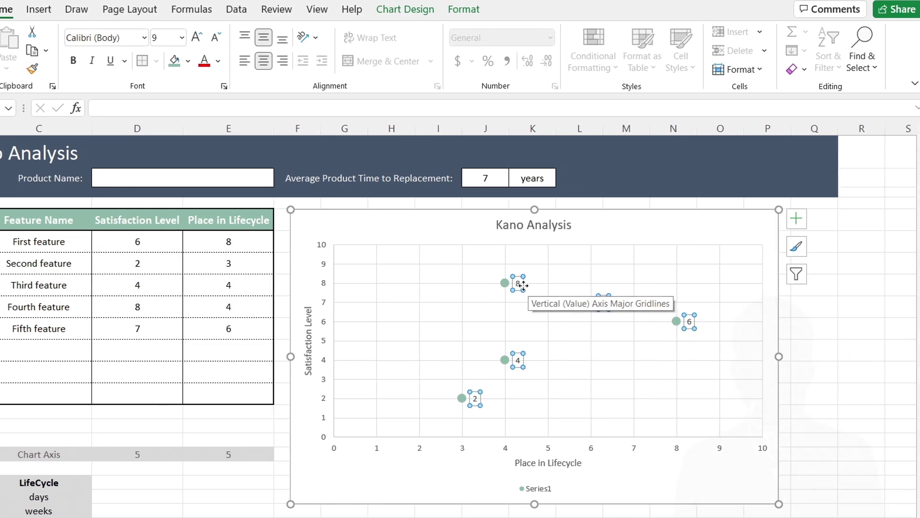
{"action": "right_click", "coordinate": [523, 284]}
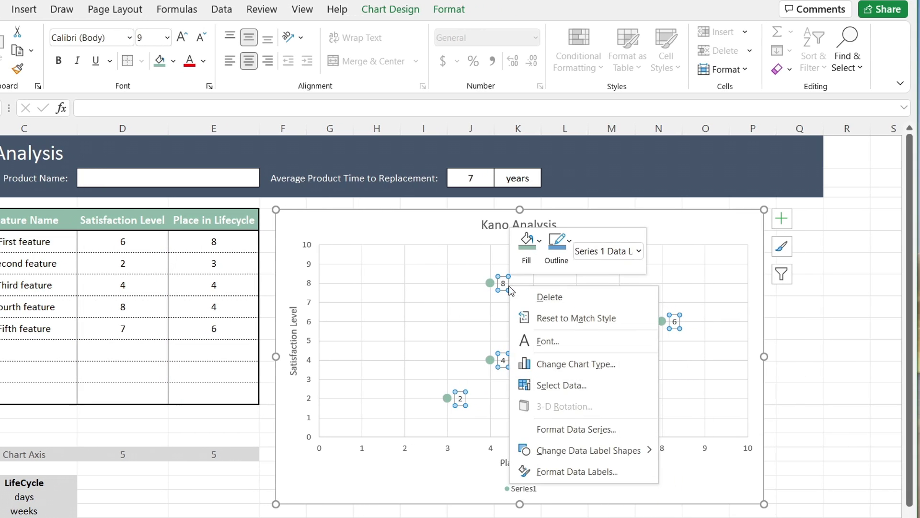
{"action": "left_click", "coordinate": [591, 476]}
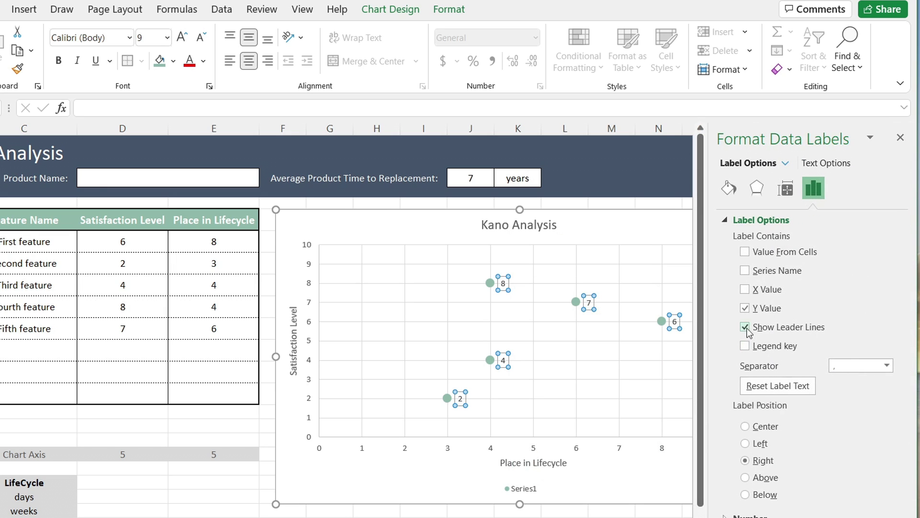
Step: Take the data label text from the Feature Name cells =Sheet1!$C$6:$C$13 and turn off the Y value and leader lines
{"action": "left_click", "coordinate": [746, 253]}
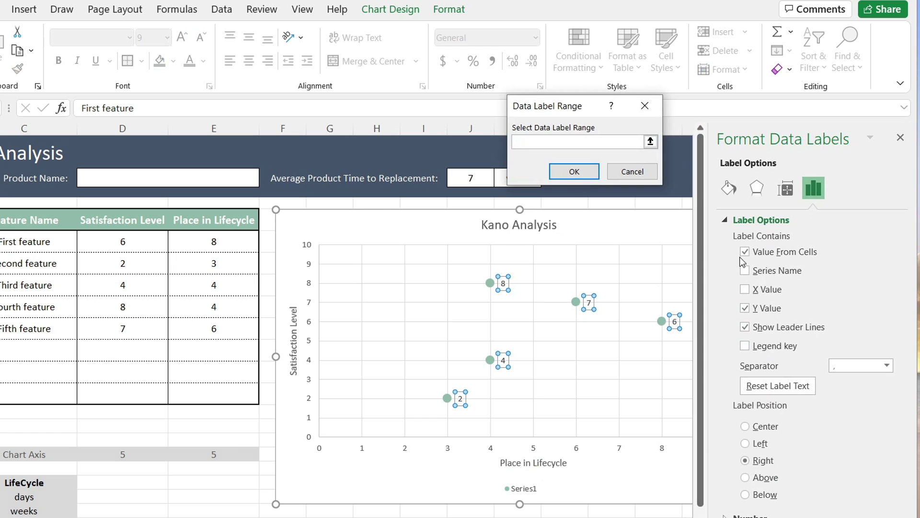
{"action": "left_click_drag", "start_coordinate": [558, 106], "coordinate": [402, 129]}
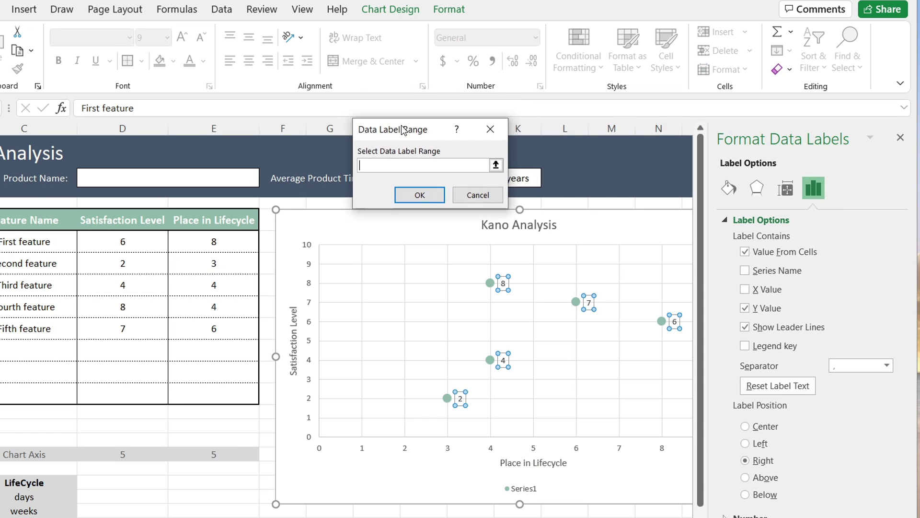
{"action": "left_click_drag", "start_coordinate": [98, 243], "coordinate": [84, 398]}
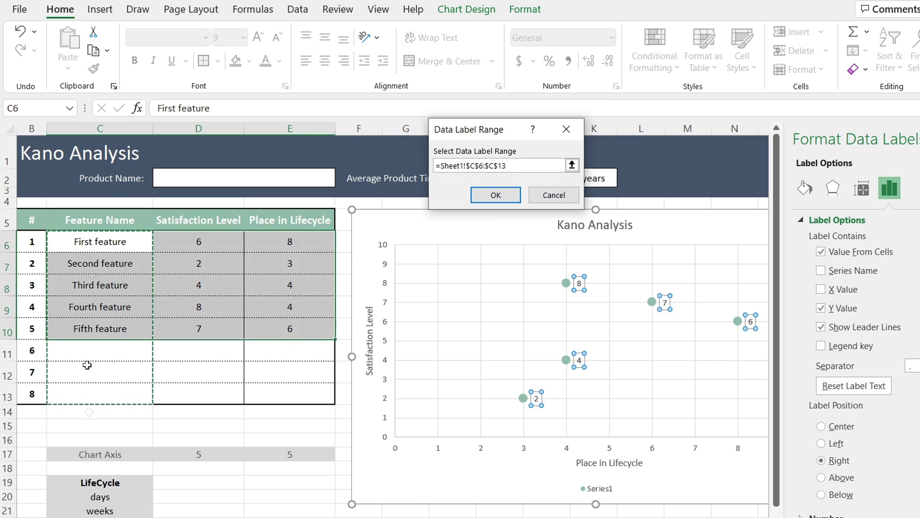
{"action": "left_click", "coordinate": [496, 196]}
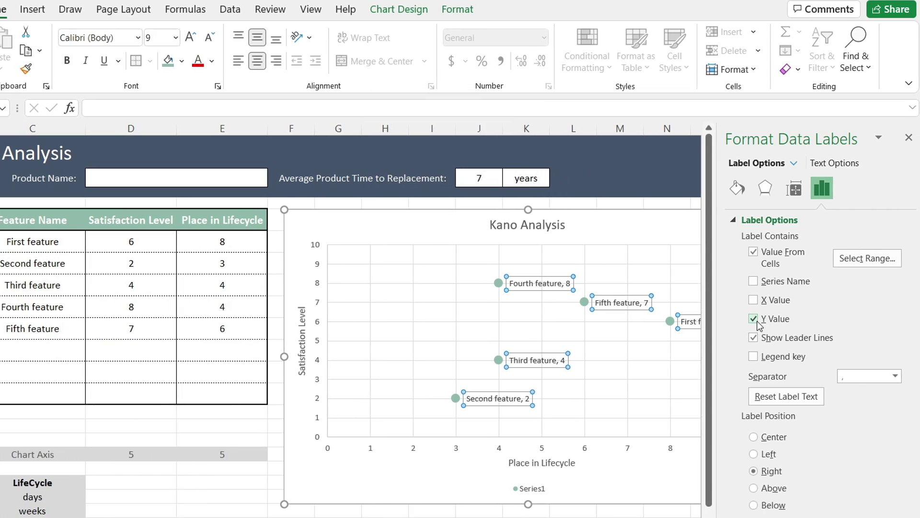
{"action": "left_click", "coordinate": [746, 320]}
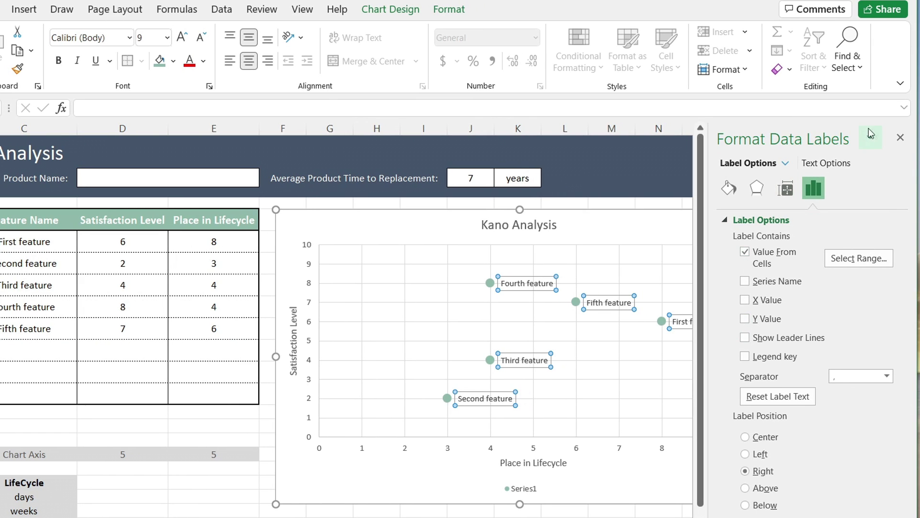
{"action": "left_click", "coordinate": [900, 138]}
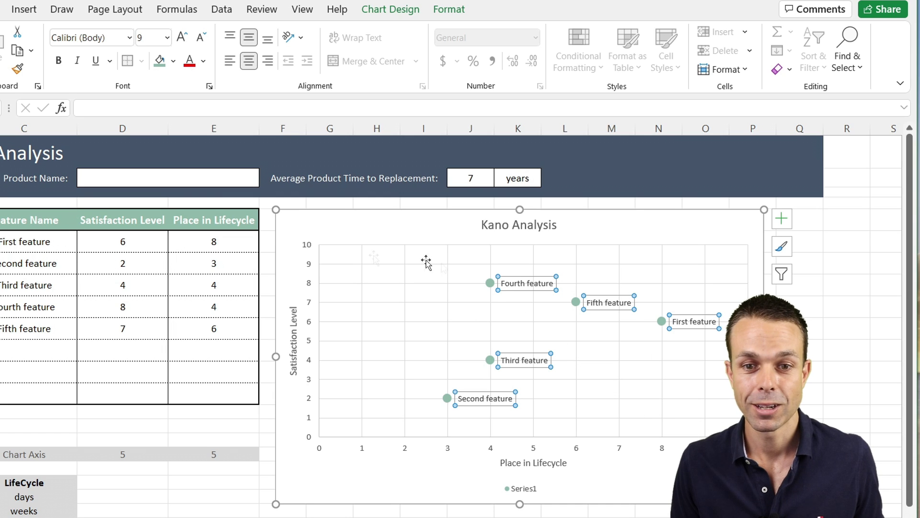
Step: Give the feature data labels a white fill and a dark grey outline
{"action": "right_click", "coordinate": [542, 277]}
{"action": "left_click", "coordinate": [559, 236]}
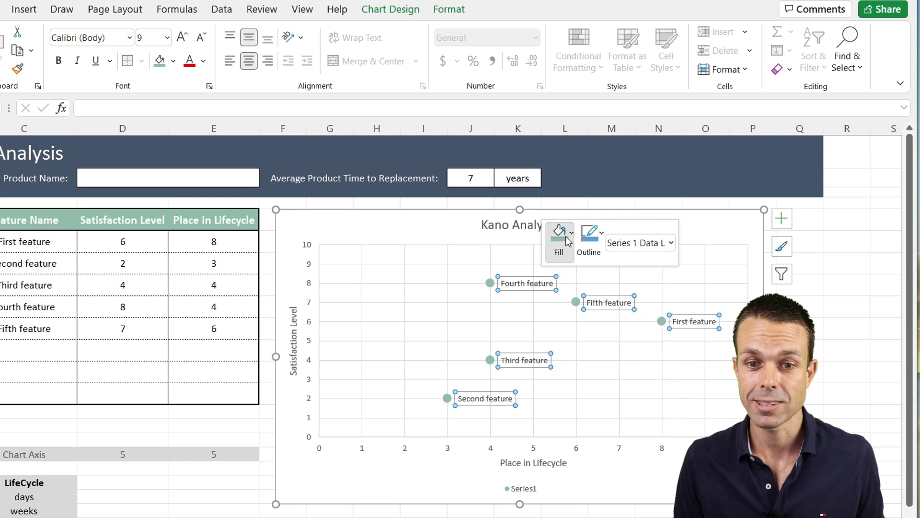
{"action": "left_click", "coordinate": [554, 303]}
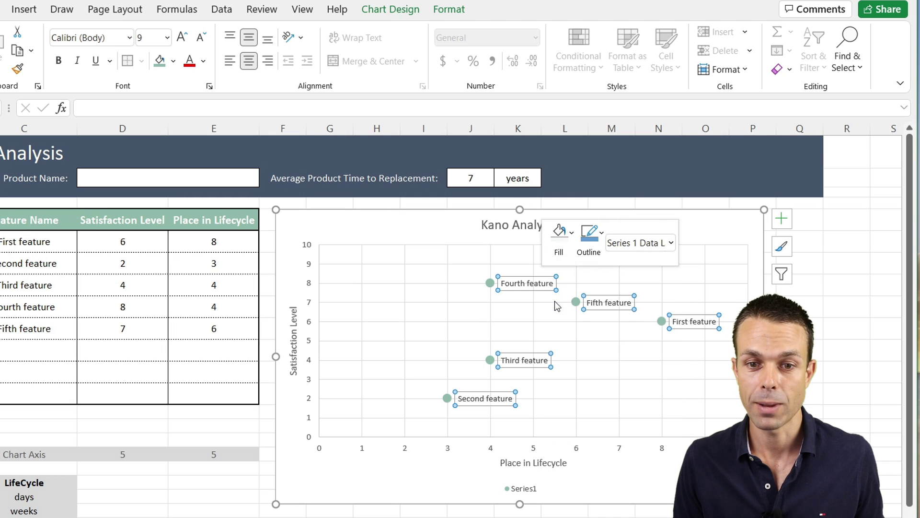
{"action": "left_click", "coordinate": [600, 242]}
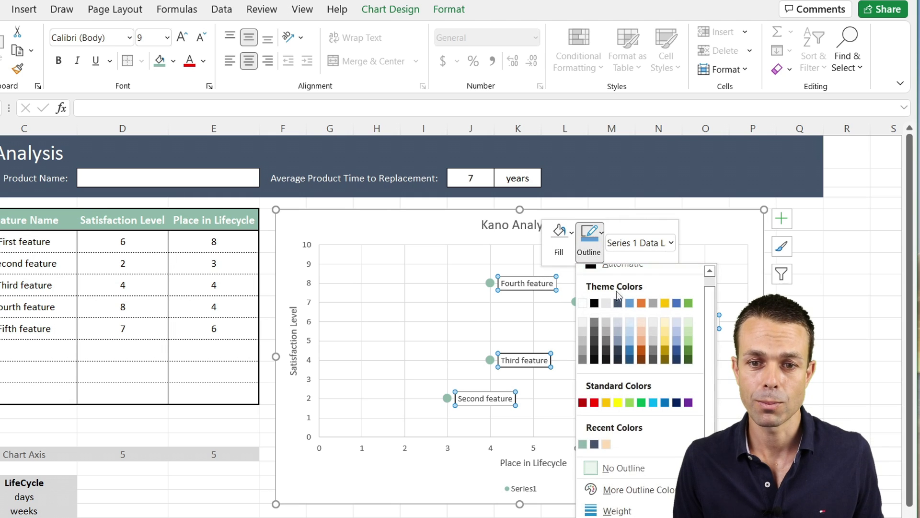
{"action": "left_click", "coordinate": [583, 358]}
{"action": "left_click", "coordinate": [595, 245]}
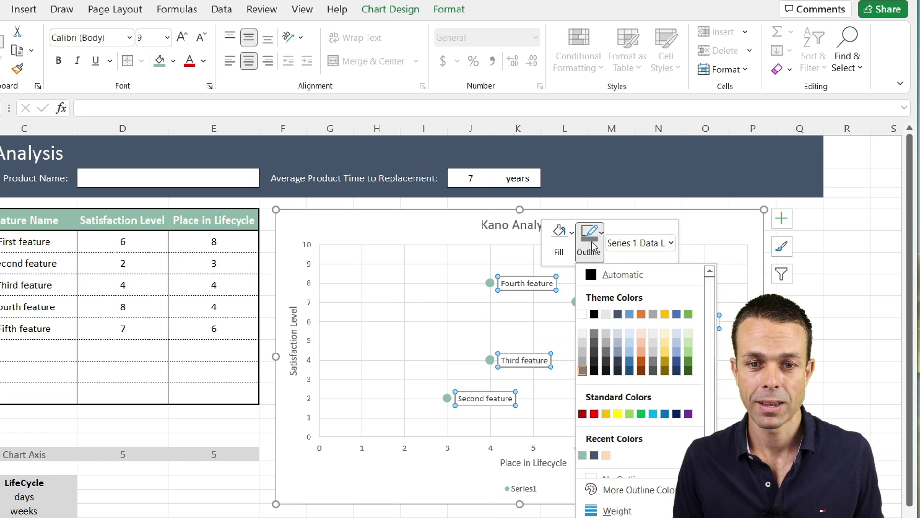
{"action": "key", "text": "Escape"}
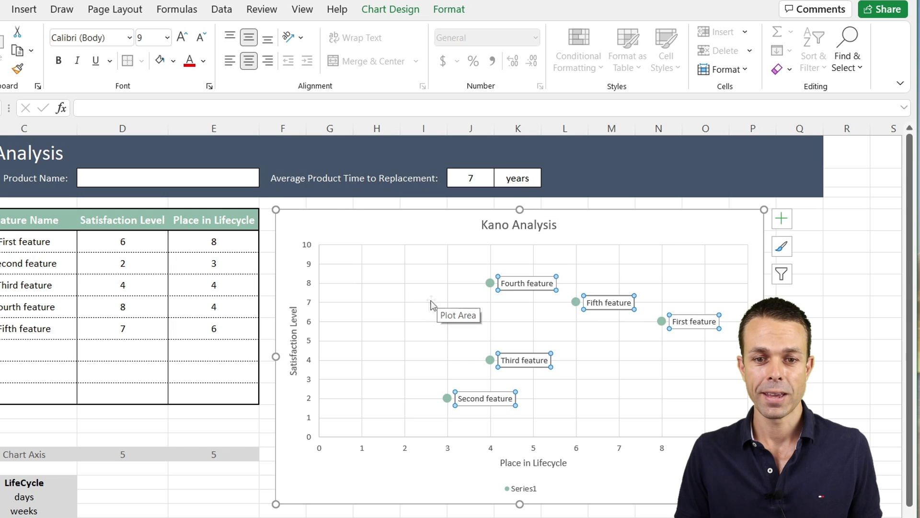
{"action": "left_click", "coordinate": [410, 309]}
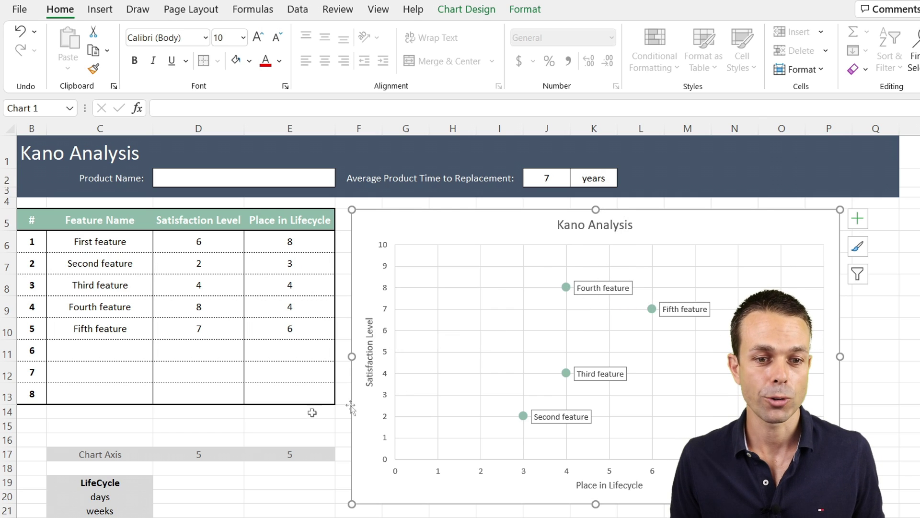
Step: Add a chart series named Lines with X value =Sheet1!$D$17 and Y value =Sheet1!$E$17 from the Chart Axis row
{"action": "right_click", "coordinate": [600, 356]}
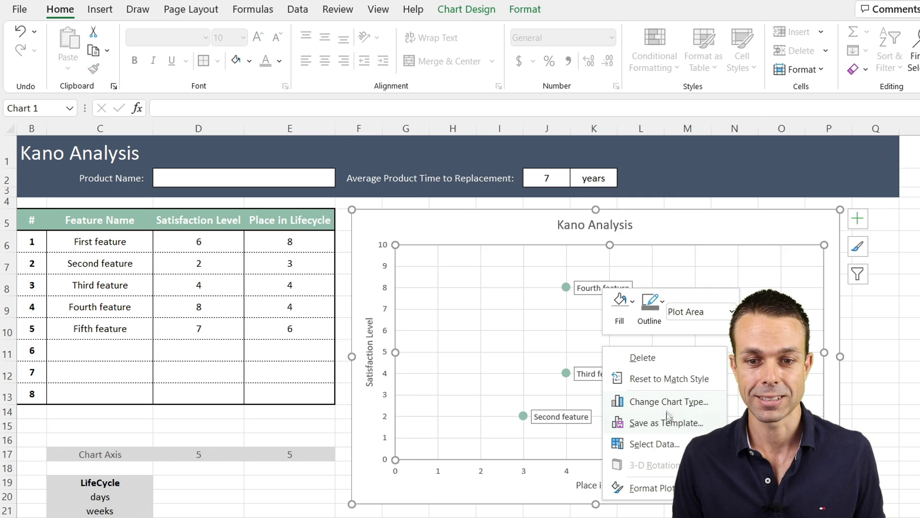
{"action": "left_click", "coordinate": [671, 444]}
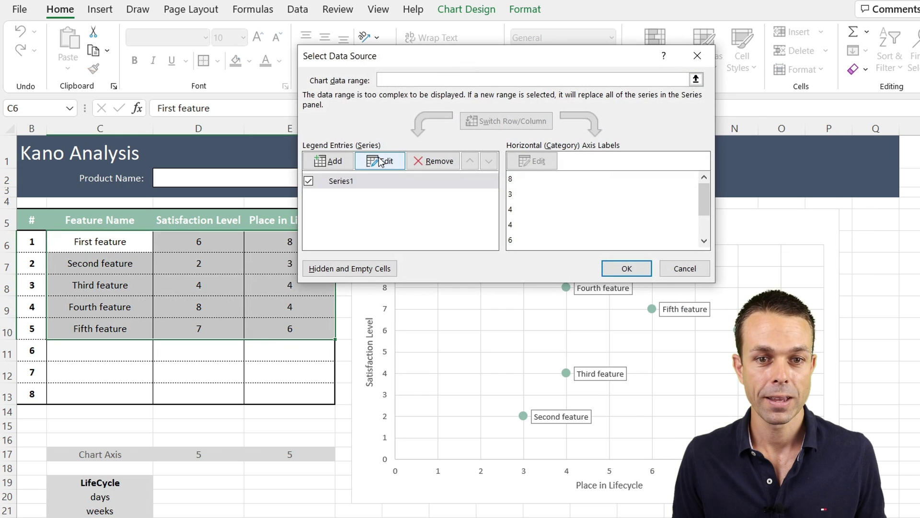
{"action": "left_click", "coordinate": [329, 161]}
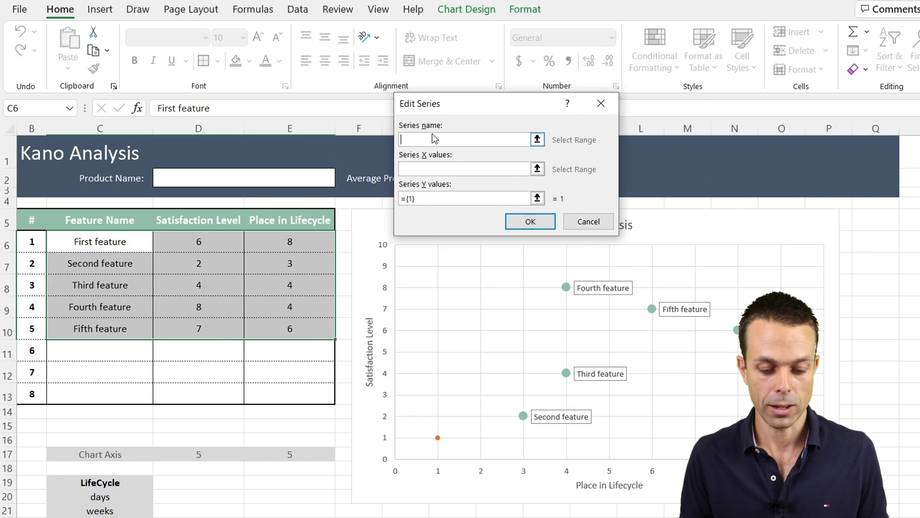
{"action": "left_click", "coordinate": [453, 168]}
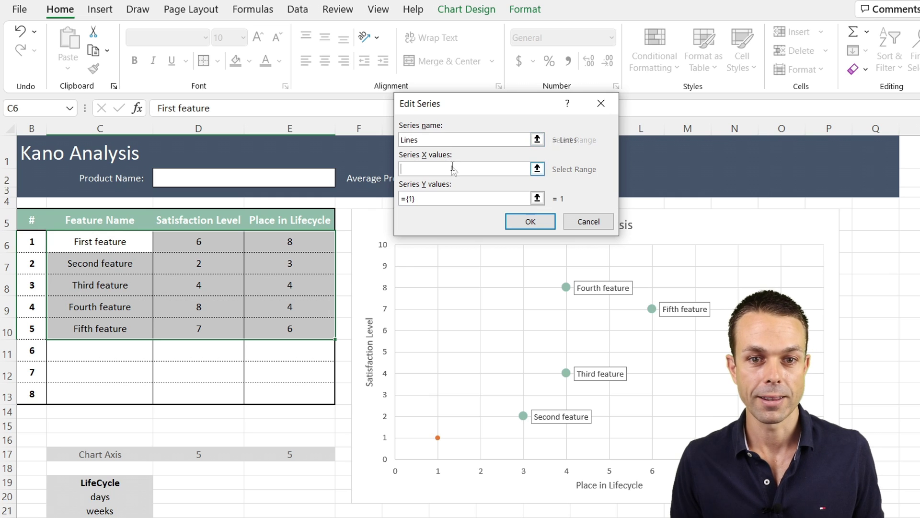
{"action": "left_click", "coordinate": [210, 454]}
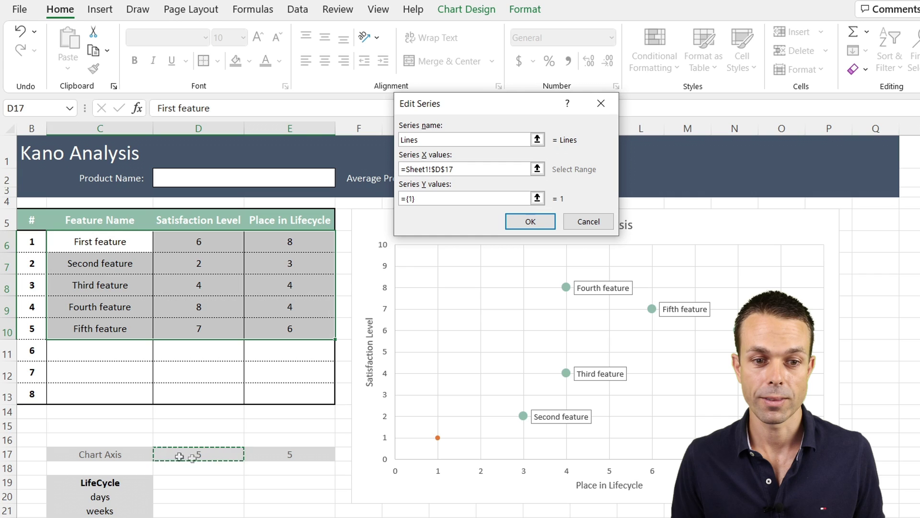
{"action": "left_click_drag", "start_coordinate": [529, 198], "coordinate": [346, 199]}
{"action": "key", "text": "BackSpace"}
{"action": "left_click", "coordinate": [280, 454]}
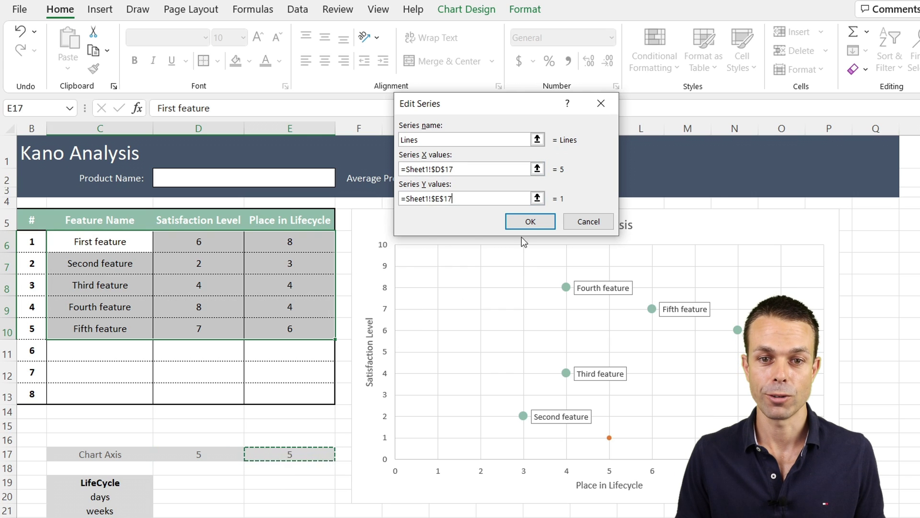
{"action": "left_click", "coordinate": [530, 221]}
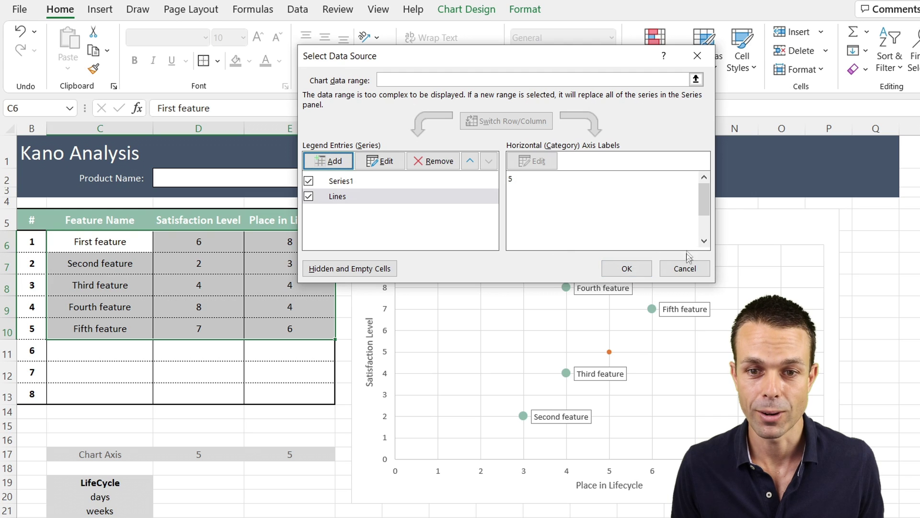
{"action": "left_click", "coordinate": [628, 270]}
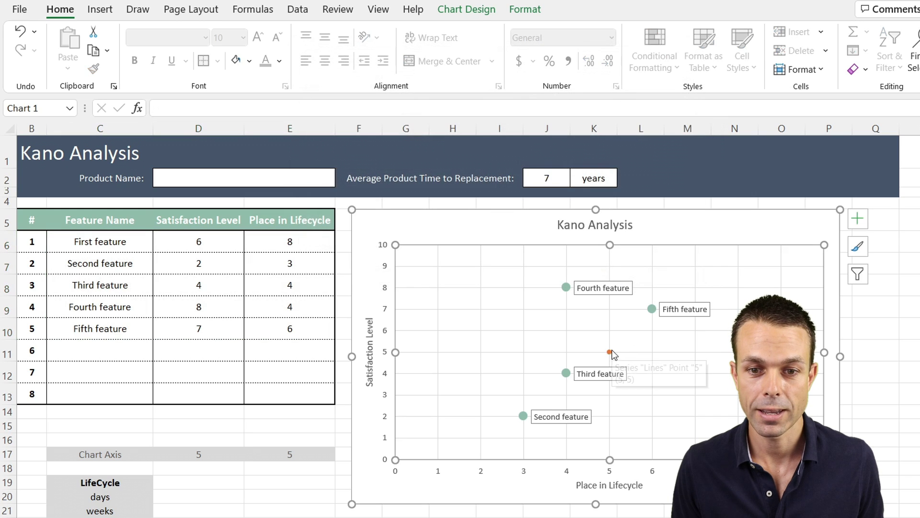
Step: Add percentage error bars to the Lines series point on the chart
{"action": "left_click", "coordinate": [609, 353]}
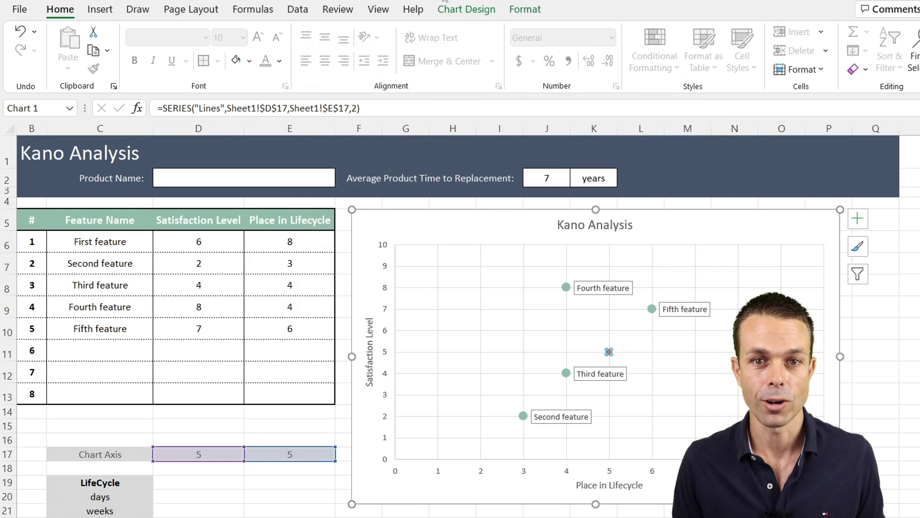
{"action": "left_click", "coordinate": [524, 10]}
{"action": "left_click", "coordinate": [467, 10]}
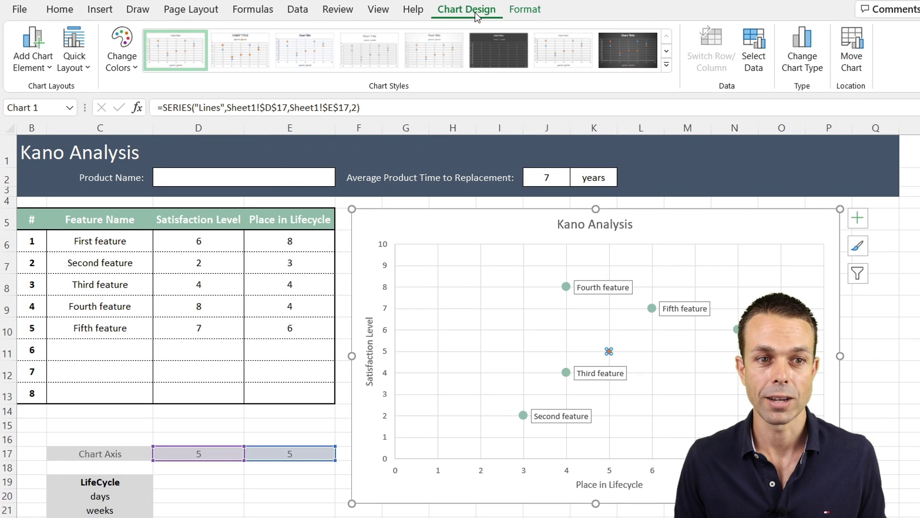
{"action": "left_click", "coordinate": [42, 74]}
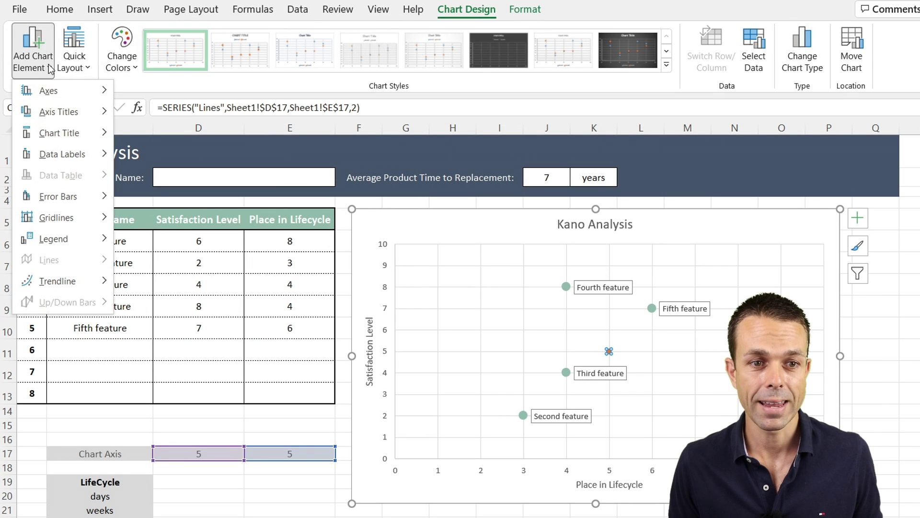
{"action": "mouse_move", "coordinate": [72, 200]}
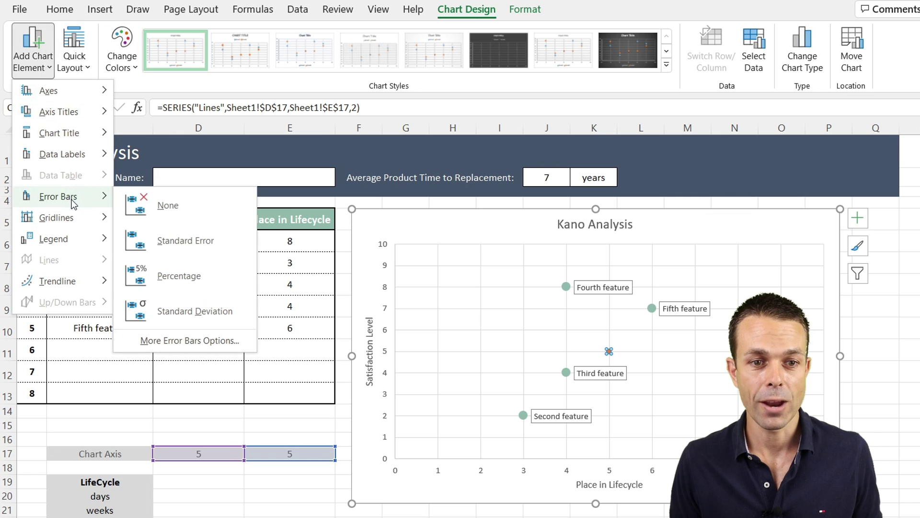
{"action": "left_click", "coordinate": [186, 278]}
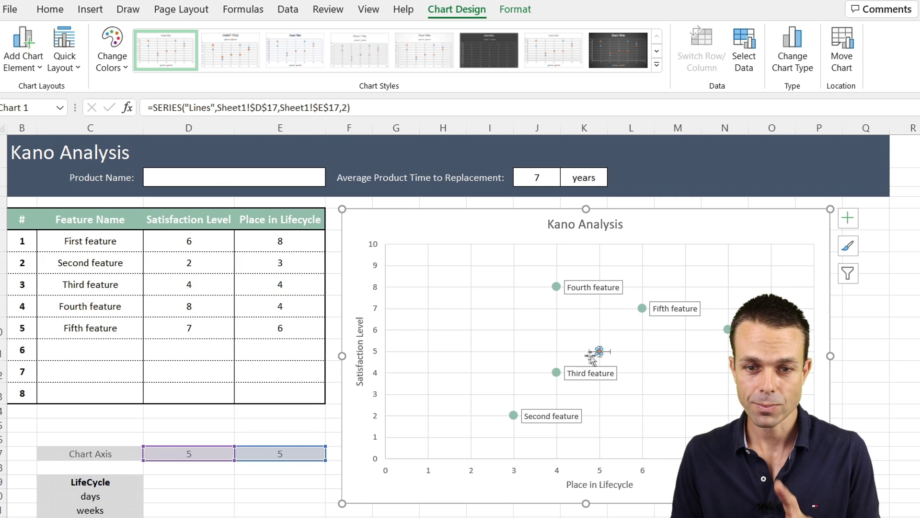
Step: Set the percentage error amount of the Lines series' horizontal error bars to 100%
{"action": "left_click", "coordinate": [618, 351]}
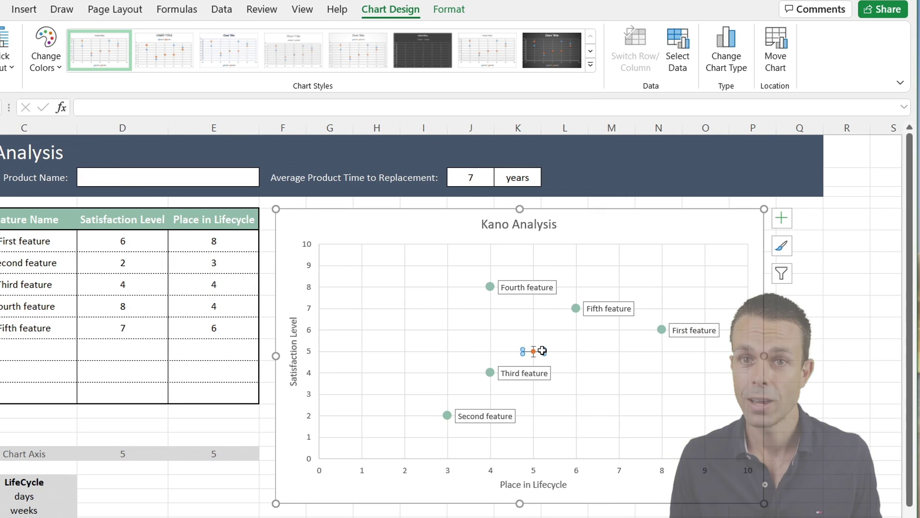
{"action": "right_click", "coordinate": [543, 351]}
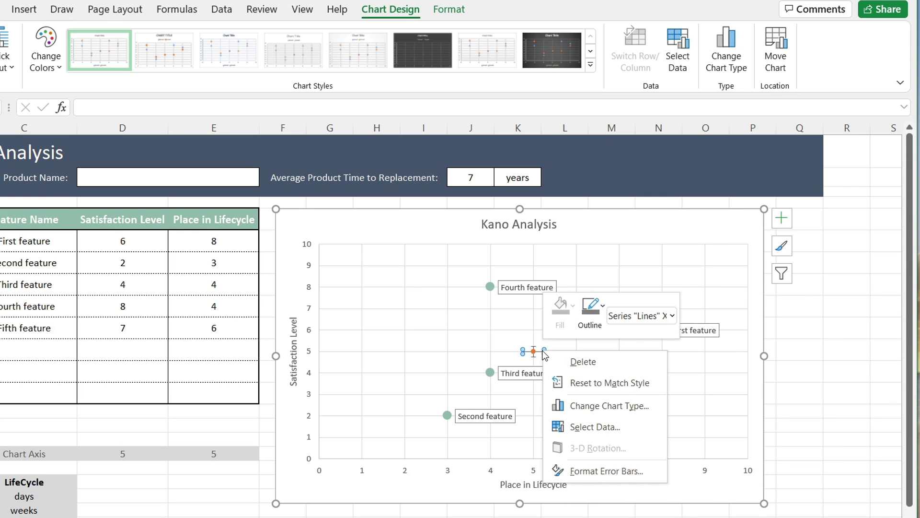
{"action": "left_click", "coordinate": [594, 470]}
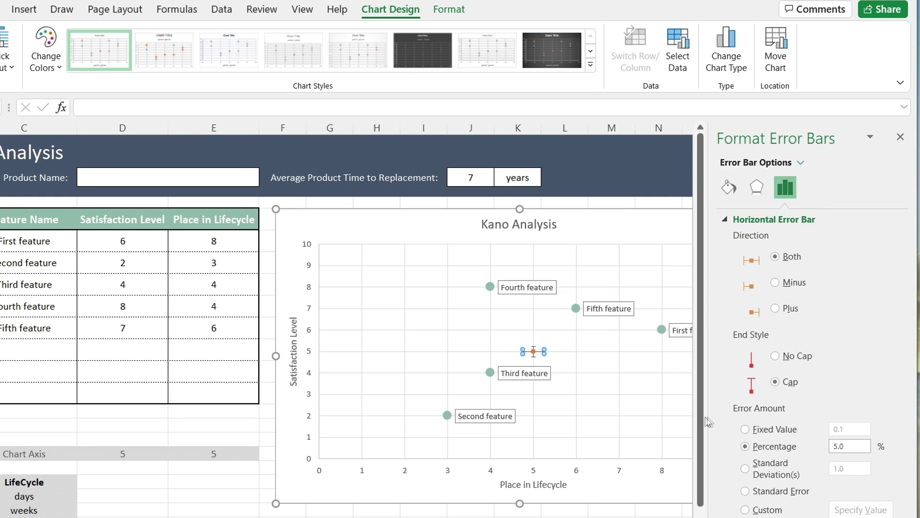
{"action": "double_click", "coordinate": [866, 447]}
Step: Set the percentage error amount of the Lines series' vertical error bars to 100%
{"action": "left_click", "coordinate": [532, 346]}
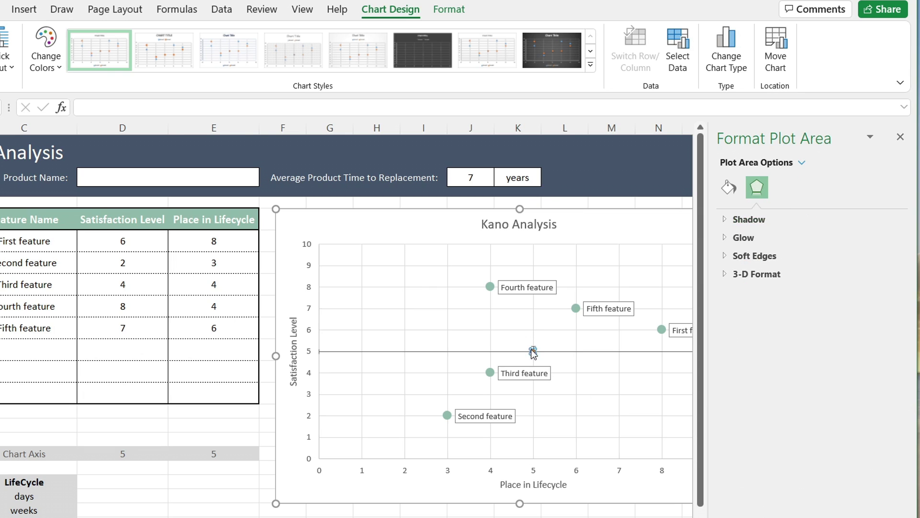
{"action": "left_click", "coordinate": [533, 352]}
{"action": "left_click", "coordinate": [535, 353]}
{"action": "left_click", "coordinate": [535, 351]}
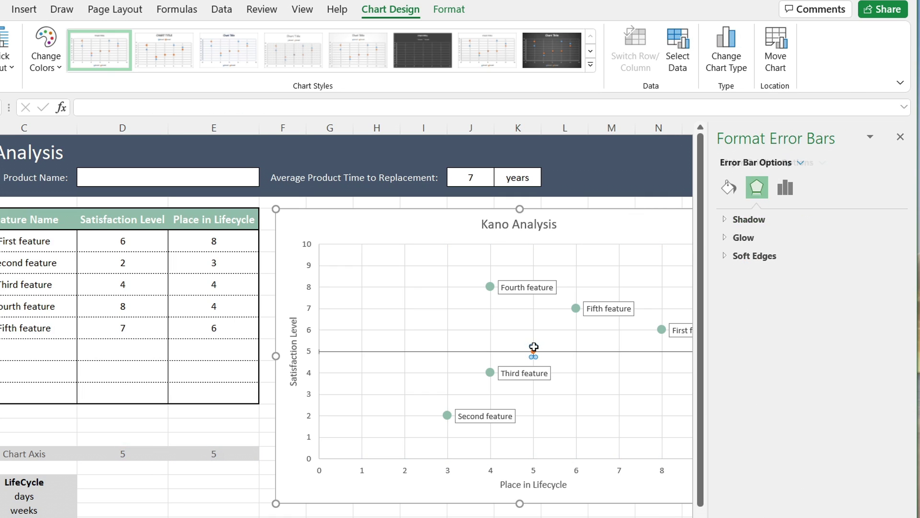
{"action": "right_click", "coordinate": [535, 351]}
{"action": "left_click", "coordinate": [575, 467]}
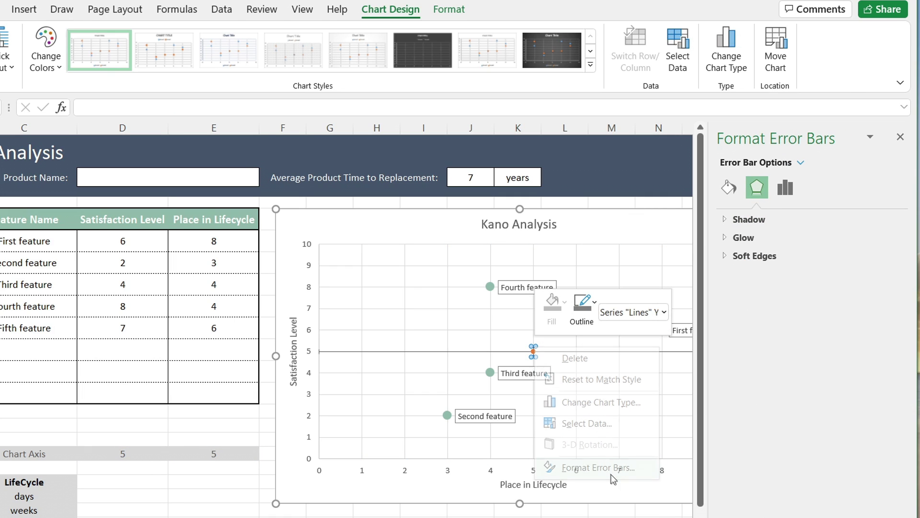
{"action": "double_click", "coordinate": [850, 448]}
{"action": "key", "text": "Return"}
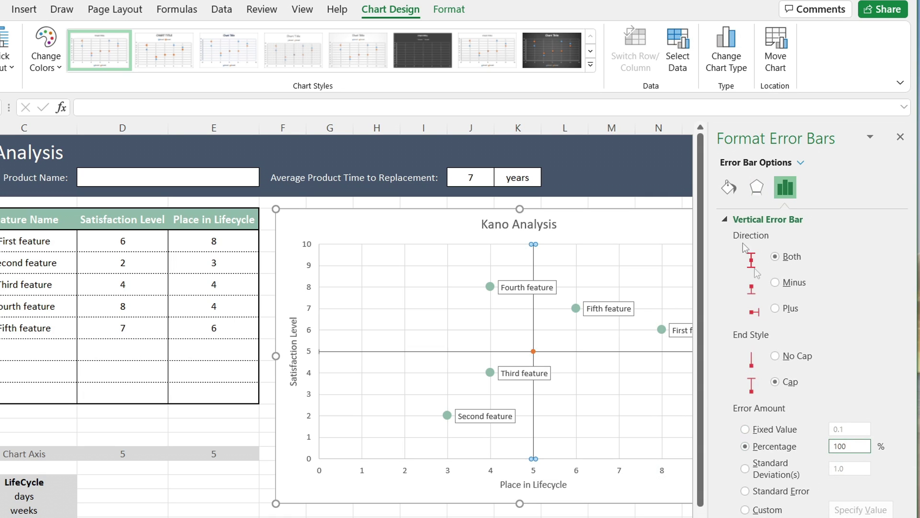
Step: Format the vertical error bars as a solid grey line 1.75 pt wide with the Square cap type
{"action": "left_click", "coordinate": [729, 186]}
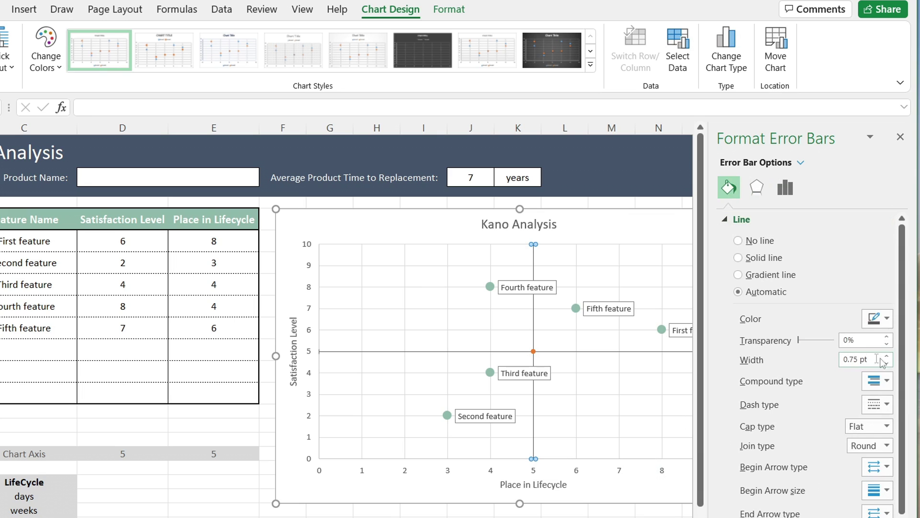
{"action": "left_click", "coordinate": [887, 319]}
{"action": "left_click", "coordinate": [892, 456]}
{"action": "left_click", "coordinate": [880, 381]}
{"action": "left_click", "coordinate": [880, 384]}
{"action": "key", "text": "ctrl+z"}
{"action": "scroll", "coordinate": [889, 420], "scroll_direction": "down", "scroll_amount": 1}
{"action": "left_click", "coordinate": [889, 415]}
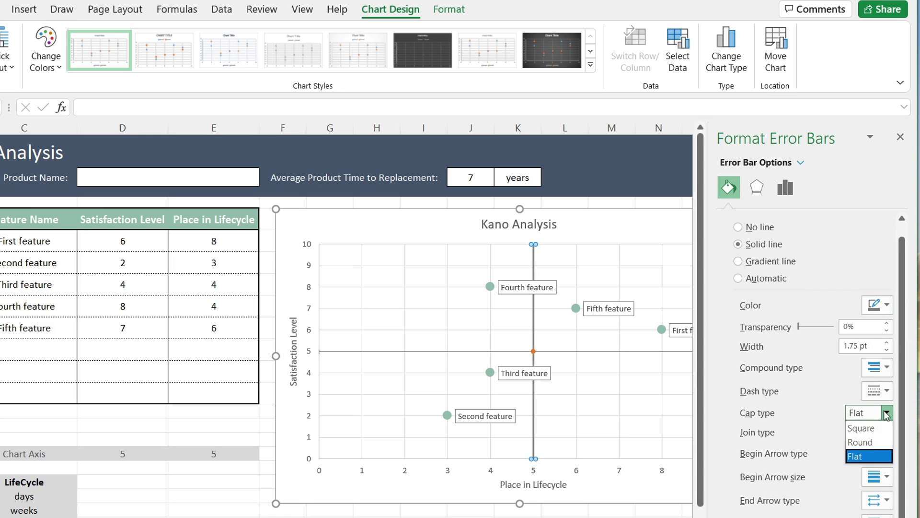
{"action": "left_click", "coordinate": [865, 430]}
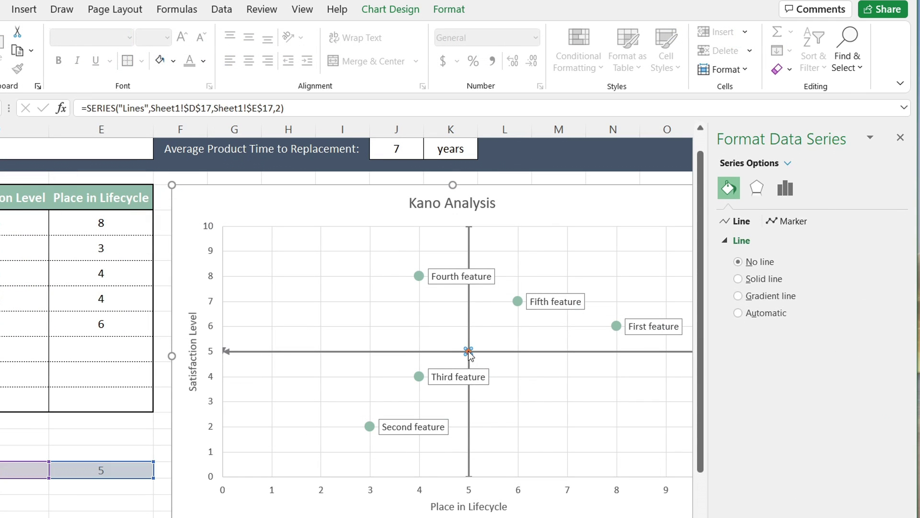
Step: Hide the Lines series marker by setting its fill to No fill and its border to No line
{"action": "right_click", "coordinate": [469, 353]}
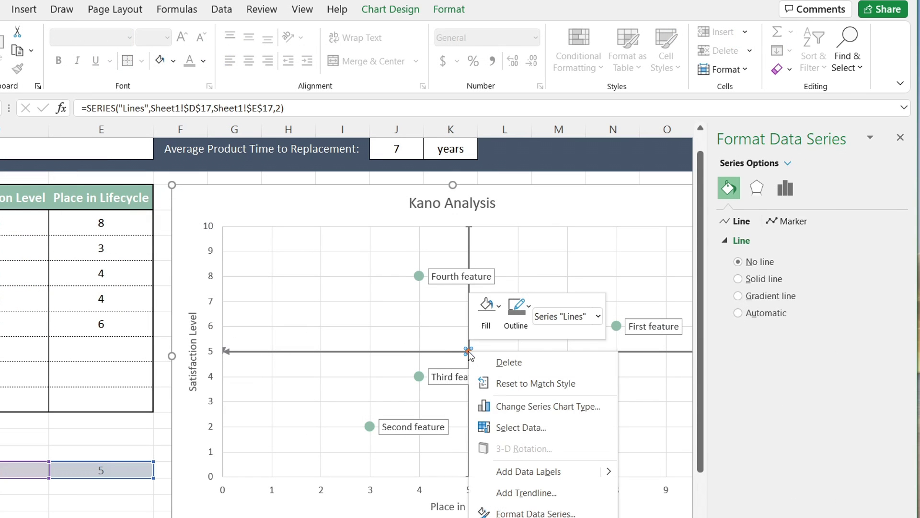
{"action": "left_click", "coordinate": [538, 508]}
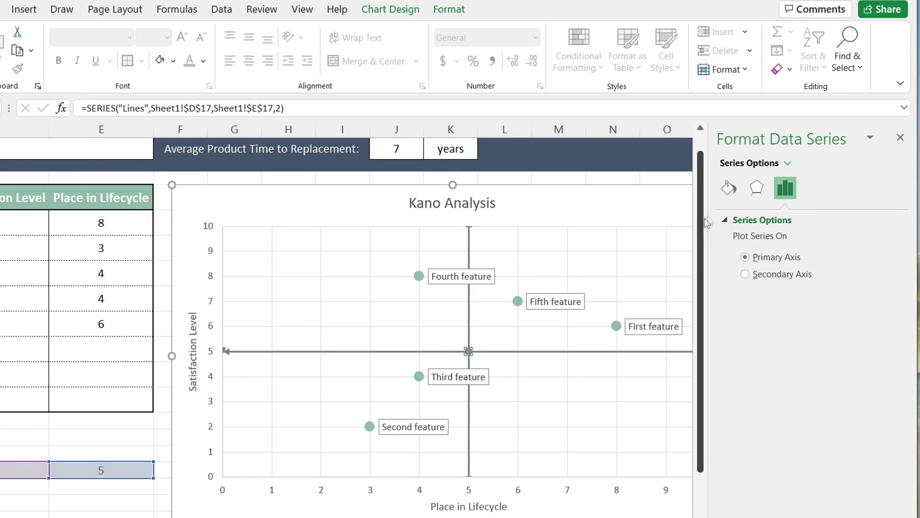
{"action": "left_click", "coordinate": [729, 188]}
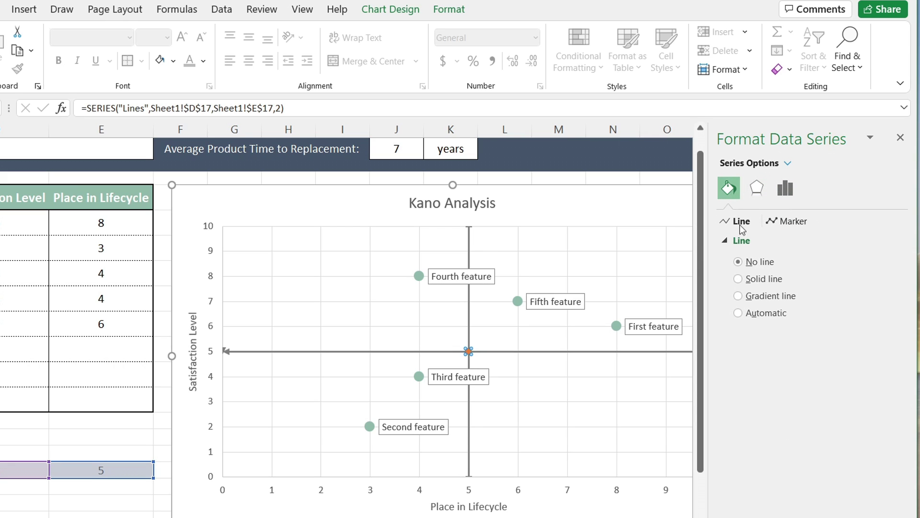
{"action": "left_click", "coordinate": [785, 224]}
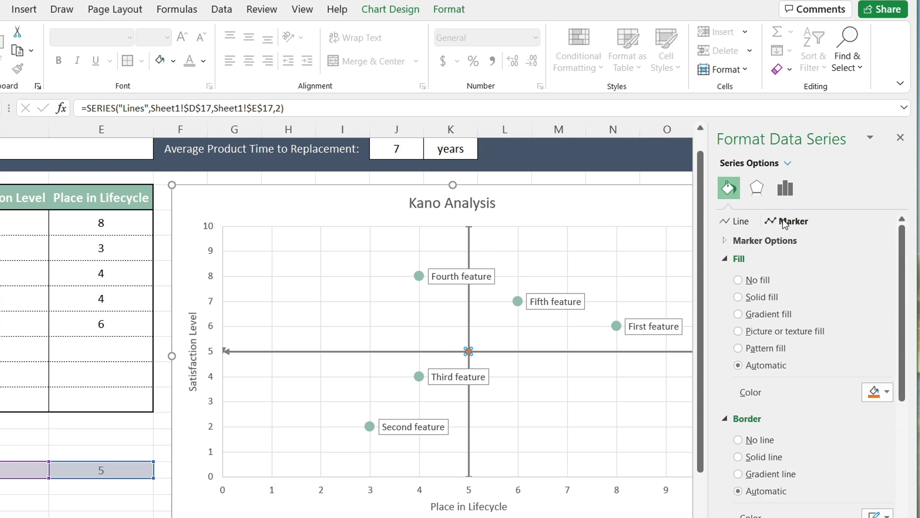
{"action": "left_click", "coordinate": [738, 281]}
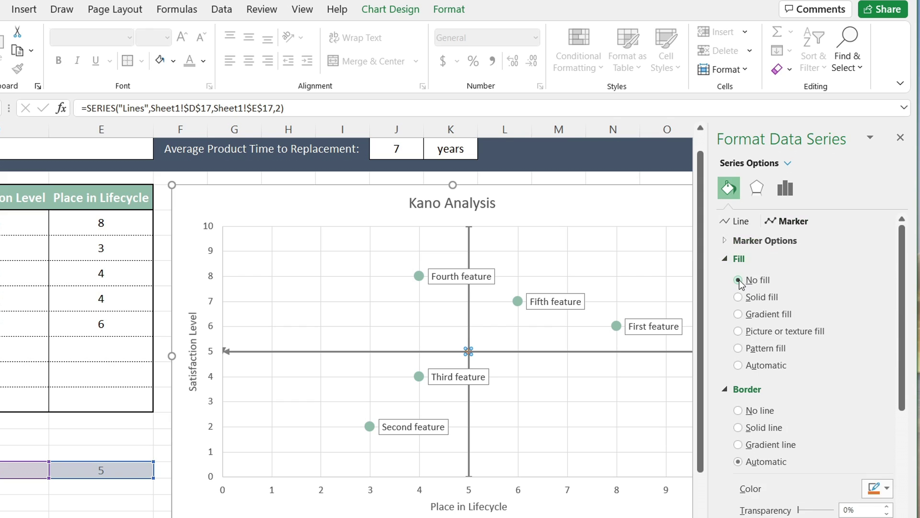
{"action": "left_click", "coordinate": [739, 411]}
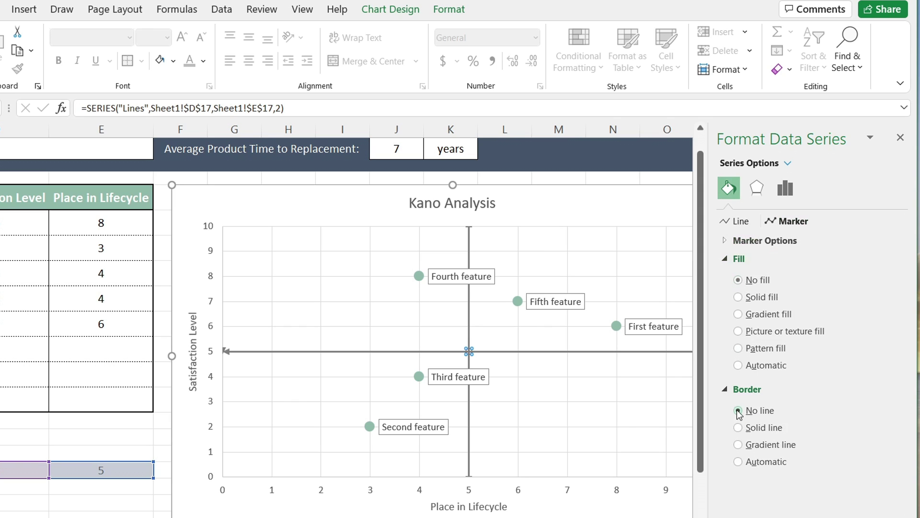
Step: Draw a freeform line in the chart rising from satisfaction level 6 at the vertical axis to 10 at the plot area's far upper corner
{"action": "left_click", "coordinate": [538, 373]}
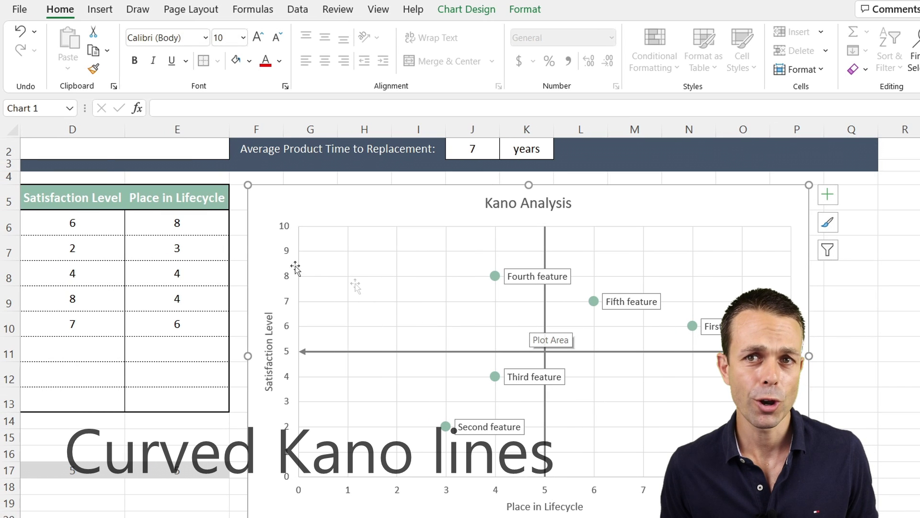
{"action": "left_click", "coordinate": [99, 9]}
{"action": "left_click", "coordinate": [188, 71]}
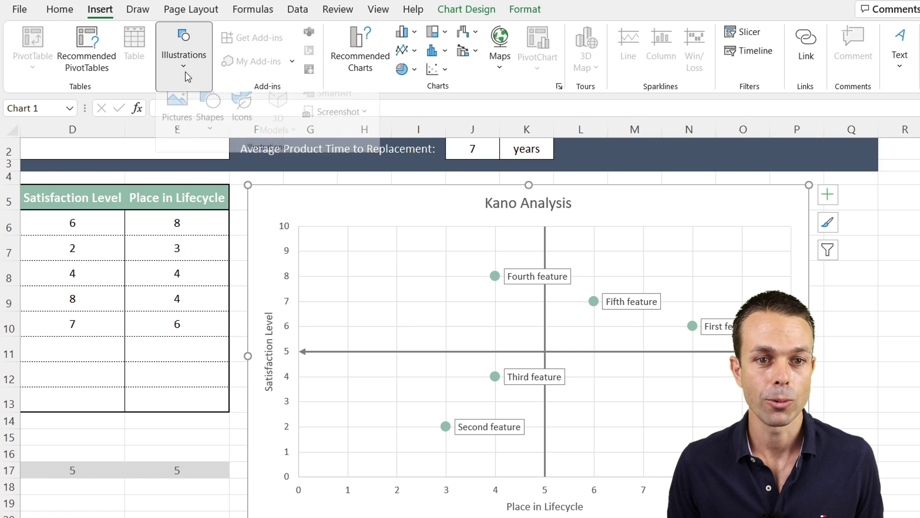
{"action": "left_click", "coordinate": [215, 134]}
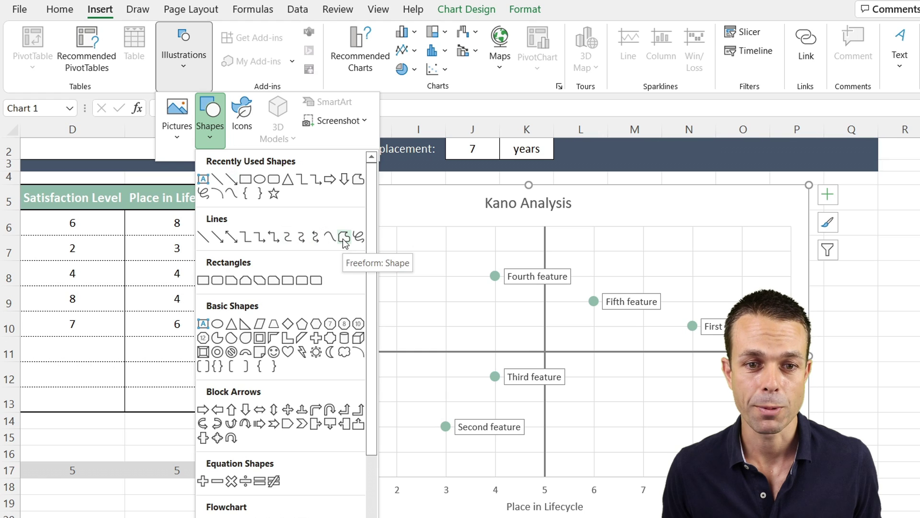
{"action": "left_click", "coordinate": [344, 236]}
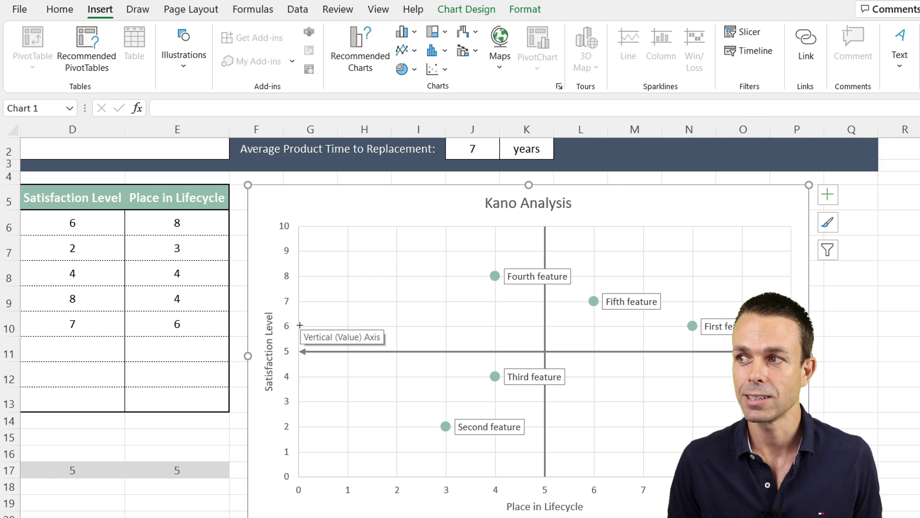
{"action": "key", "text": "Escape"}
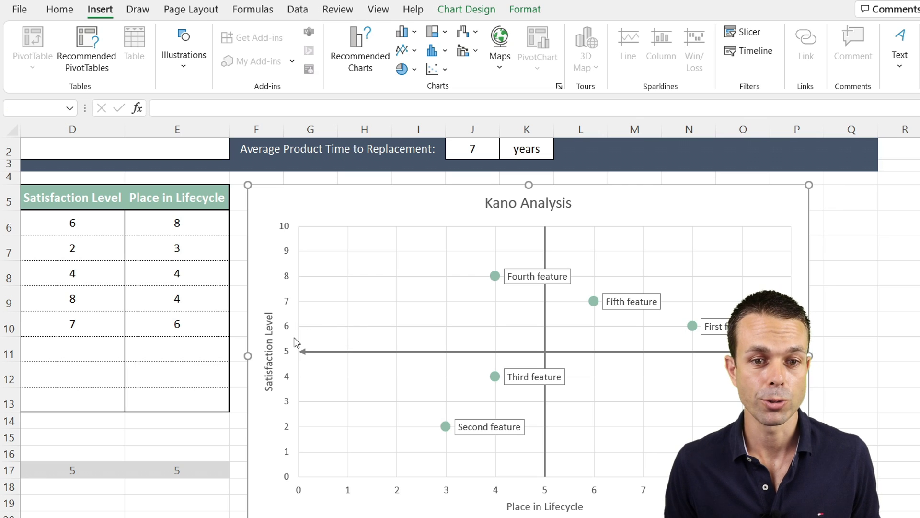
{"action": "mouse_move", "coordinate": [299, 327]}
{"action": "left_mouse_down"}
{"action": "mouse_move", "coordinate": [530, 302]}
{"action": "mouse_move", "coordinate": [643, 278]}
{"action": "mouse_move", "coordinate": [763, 244]}
{"action": "mouse_move", "coordinate": [791, 225]}
{"action": "mouse_move", "coordinate": [783, 240]}
{"action": "mouse_move", "coordinate": [804, 208]}
{"action": "left_mouse_up"}
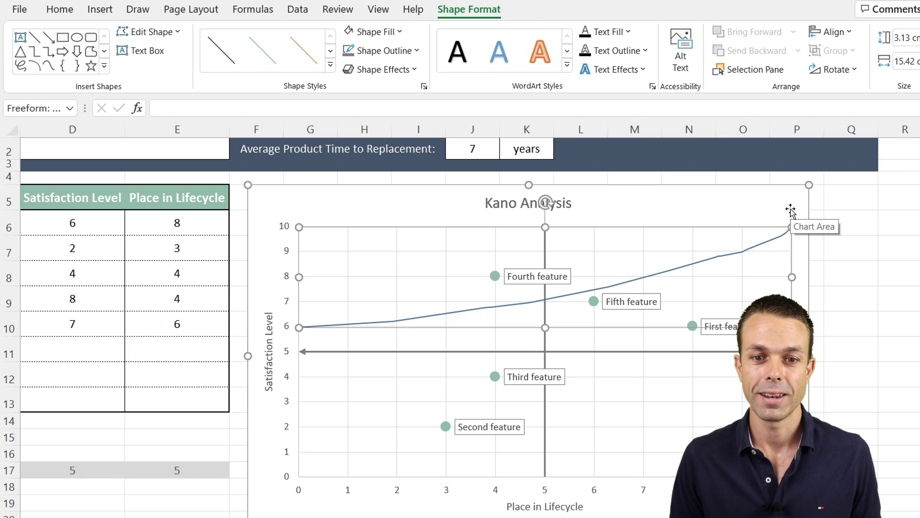
Step: Format the freeform line's outline in gold with a weight of 1½ pt
{"action": "right_click", "coordinate": [694, 265]}
{"action": "left_click", "coordinate": [746, 183]}
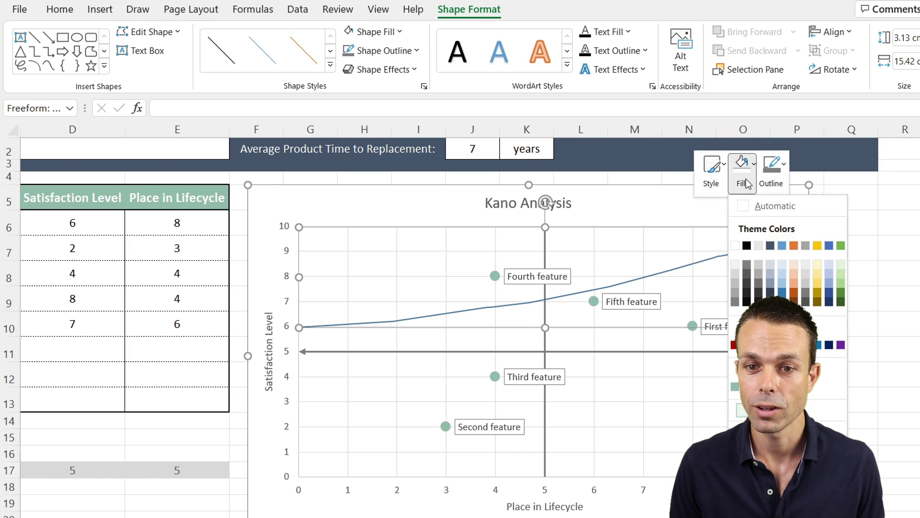
{"action": "left_click", "coordinate": [771, 172]}
{"action": "left_click", "coordinate": [847, 246]}
{"action": "left_click", "coordinate": [771, 172]}
{"action": "mouse_move", "coordinate": [878, 452]}
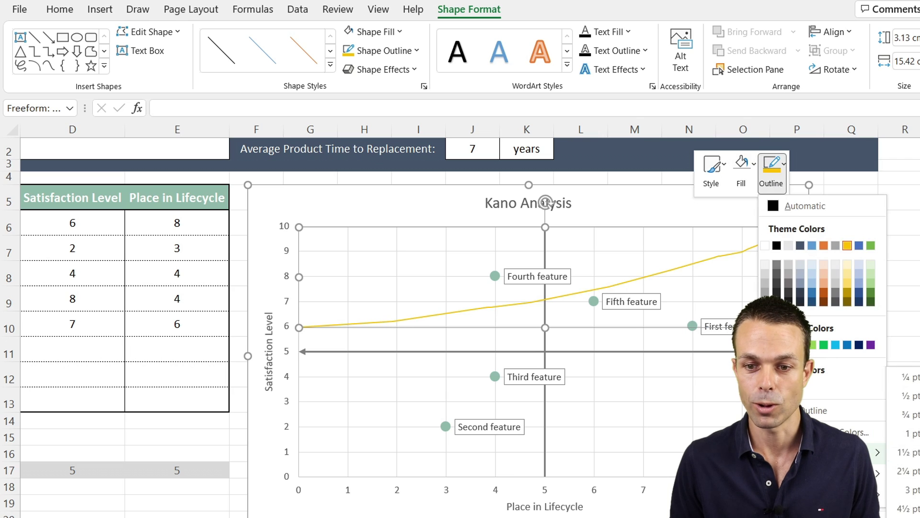
{"action": "left_click", "coordinate": [908, 452]}
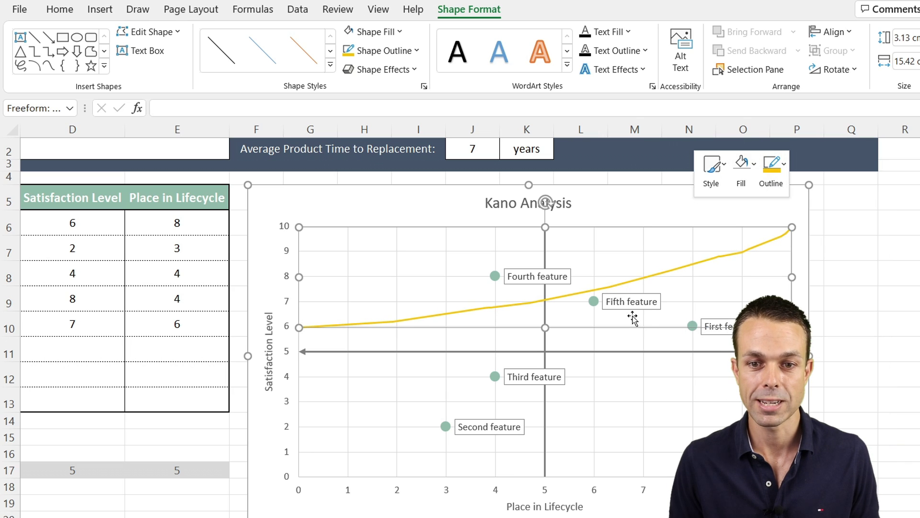
Step: Edit the points of the gold line, spacing them out along its first two thirds to smooth the curve
{"action": "right_click", "coordinate": [677, 271]}
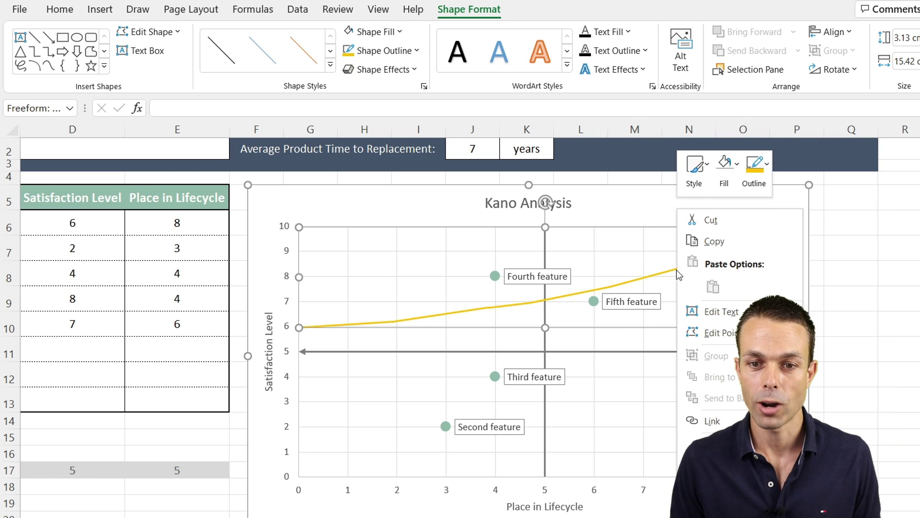
{"action": "left_click", "coordinate": [732, 334]}
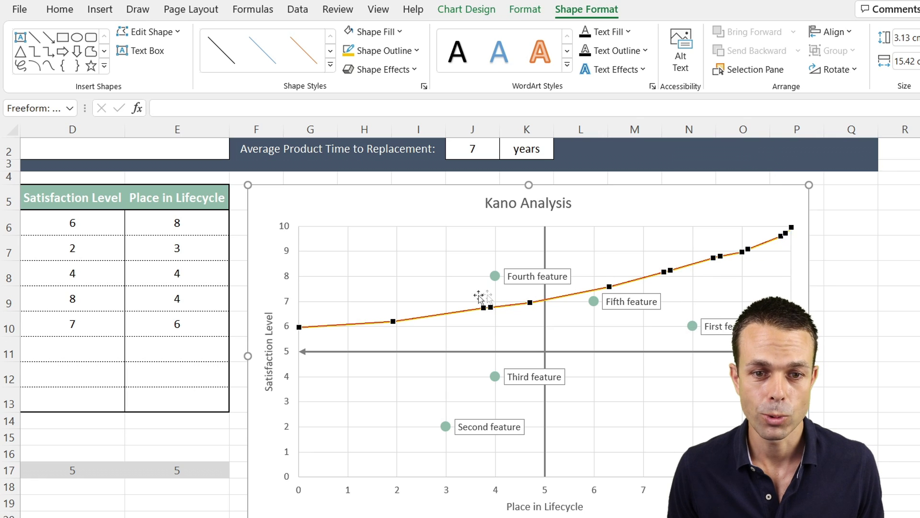
{"action": "left_click_drag", "start_coordinate": [484, 305], "coordinate": [453, 314]}
{"action": "left_click", "coordinate": [491, 307]}
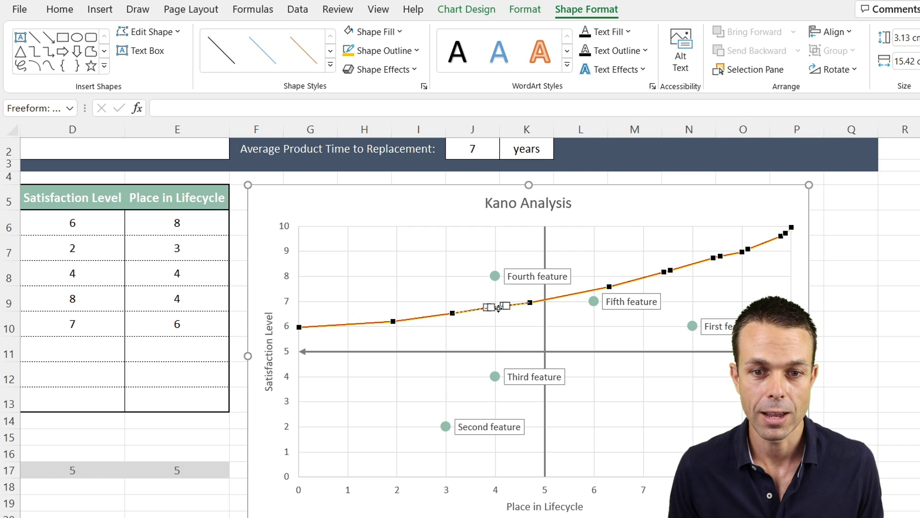
{"action": "left_click_drag", "start_coordinate": [531, 302], "coordinate": [561, 295]}
{"action": "left_click", "coordinate": [393, 322]}
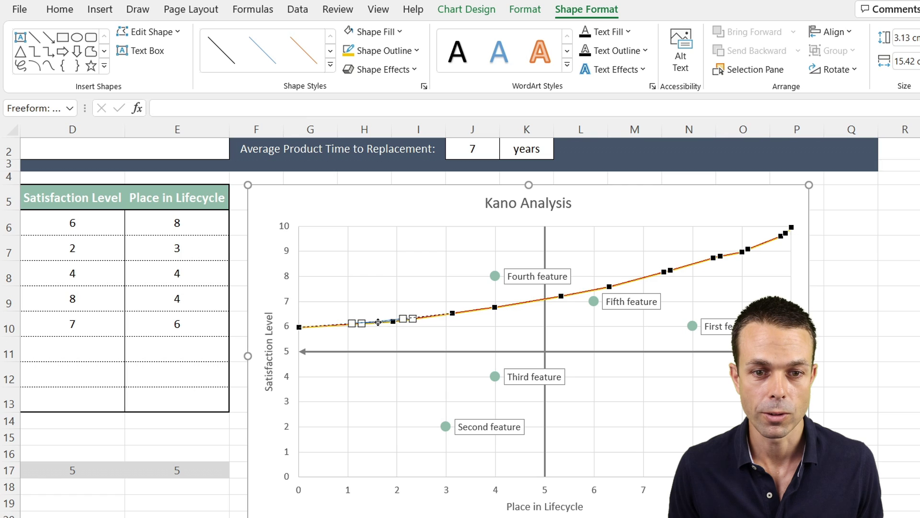
{"action": "left_click_drag", "start_coordinate": [378, 322], "coordinate": [380, 321]}
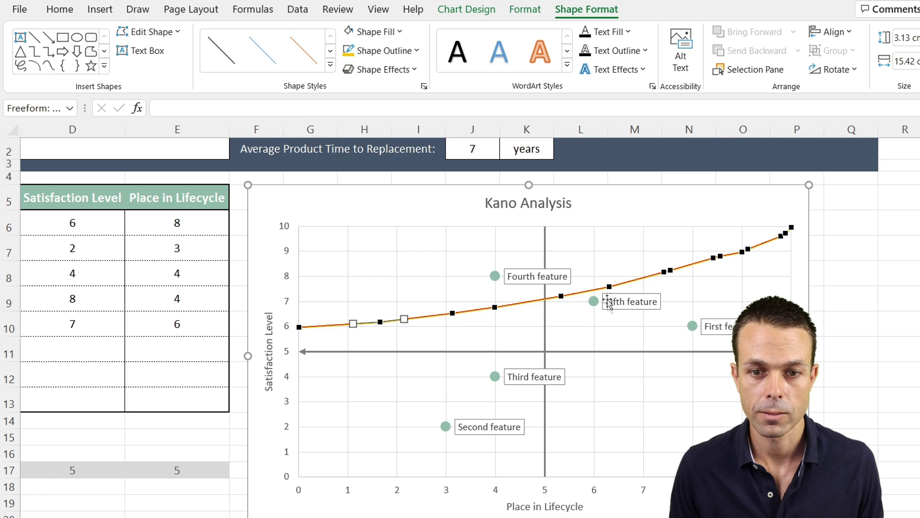
{"action": "left_click_drag", "start_coordinate": [610, 286], "coordinate": [627, 286]}
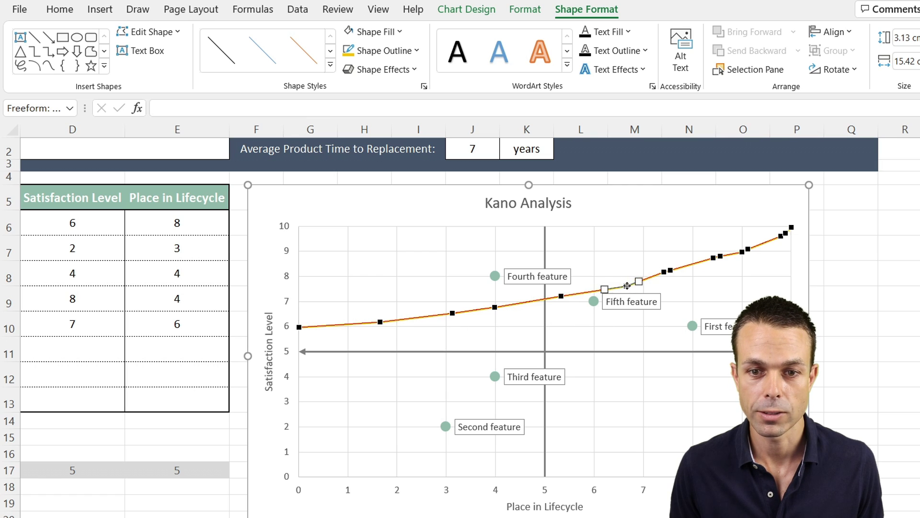
Step: Delete the redundant points on the upper part of the gold curve and reposition its neighbouring points to smooth it
{"action": "right_click", "coordinate": [663, 273]}
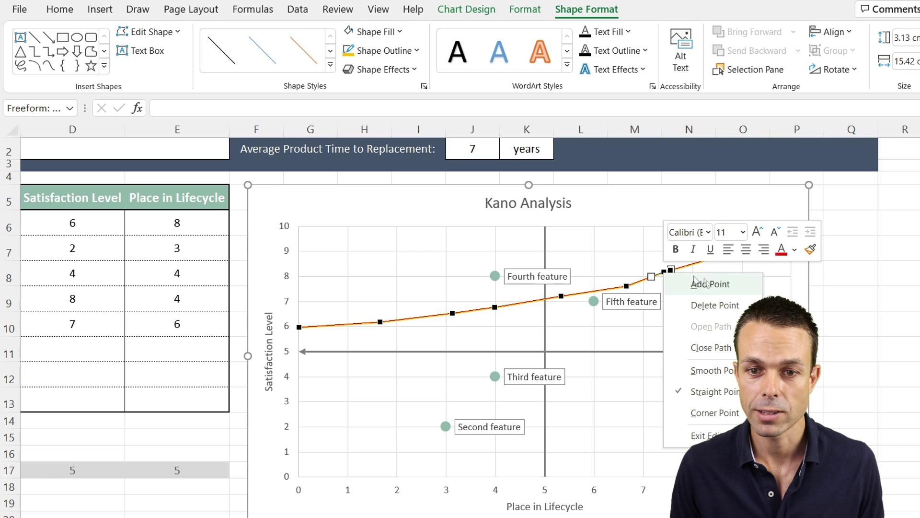
{"action": "left_click", "coordinate": [709, 304]}
{"action": "left_click", "coordinate": [669, 268]}
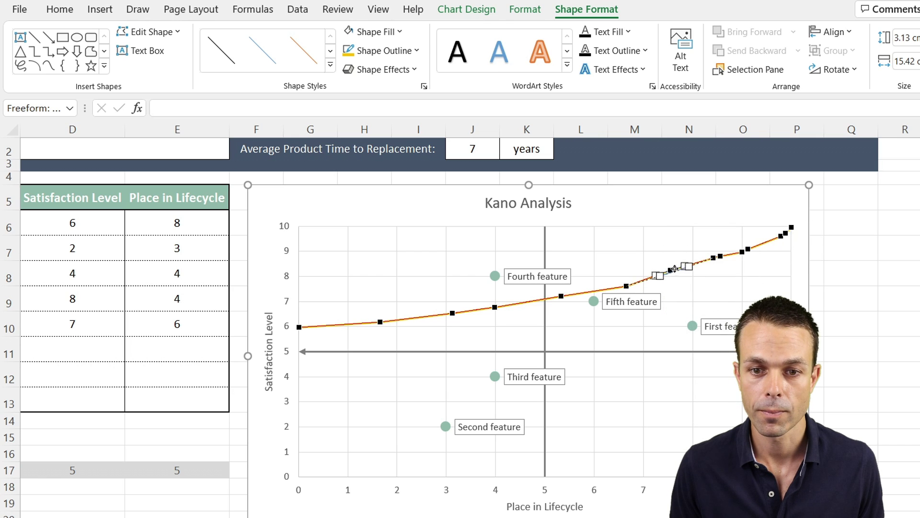
{"action": "left_click", "coordinate": [627, 284]}
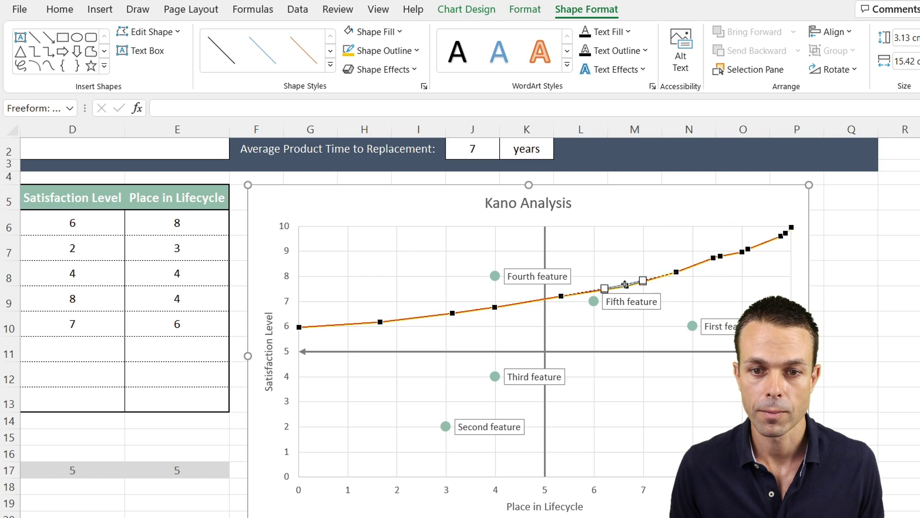
{"action": "right_click", "coordinate": [714, 257]}
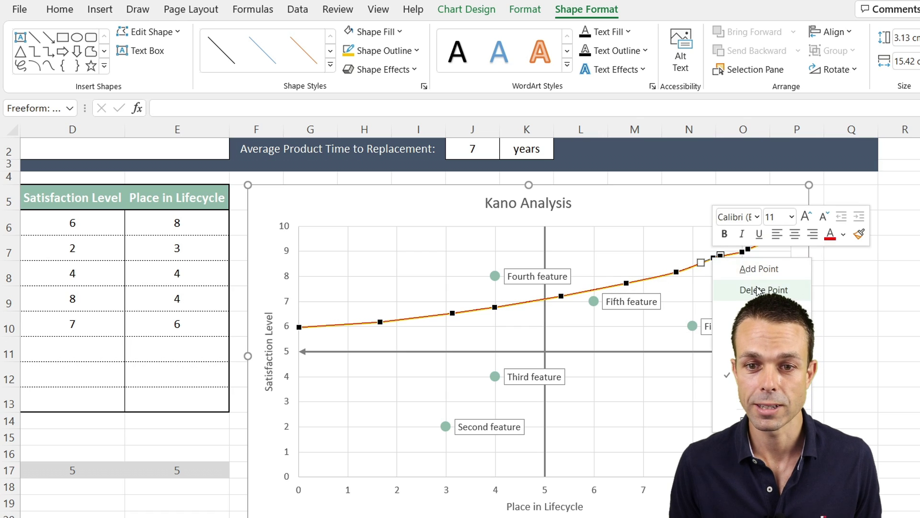
{"action": "left_click", "coordinate": [759, 269]}
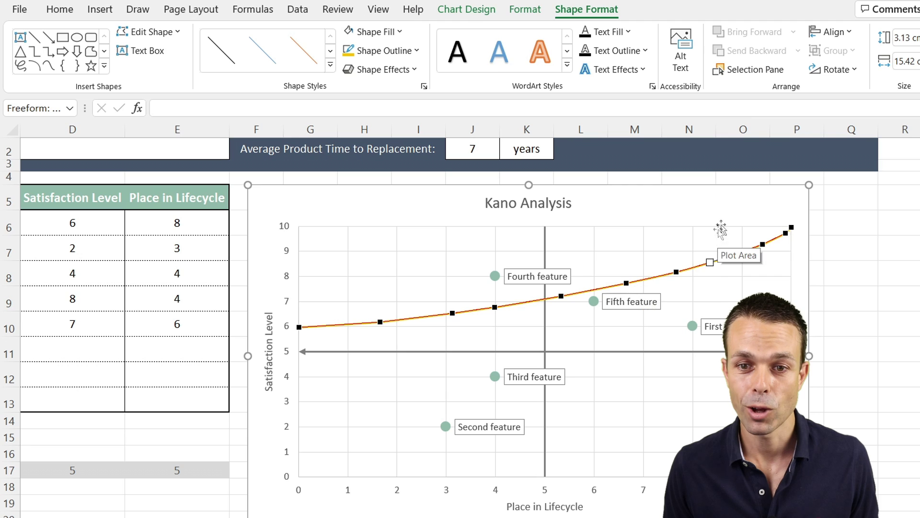
{"action": "left_click", "coordinate": [835, 214]}
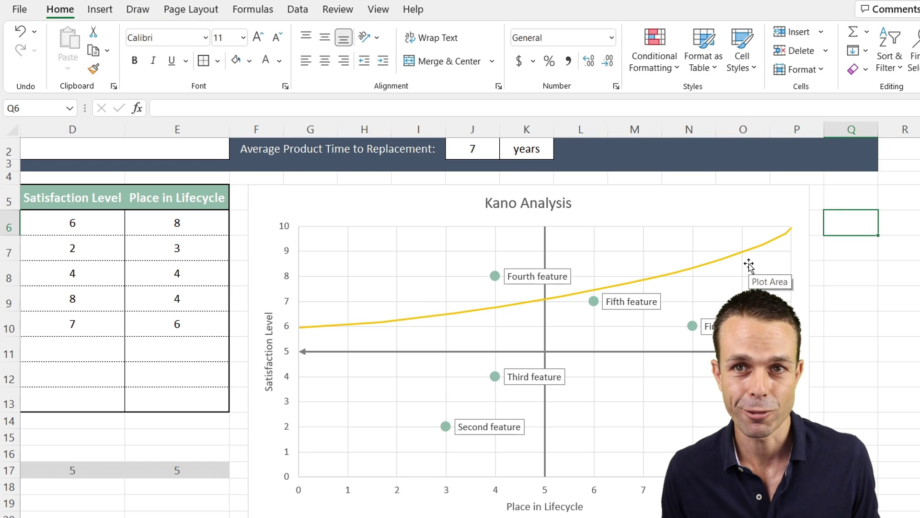
Step: Duplicate the gold curve and flip the copy vertically in the lower half of the plot area
{"action": "left_click", "coordinate": [729, 259]}
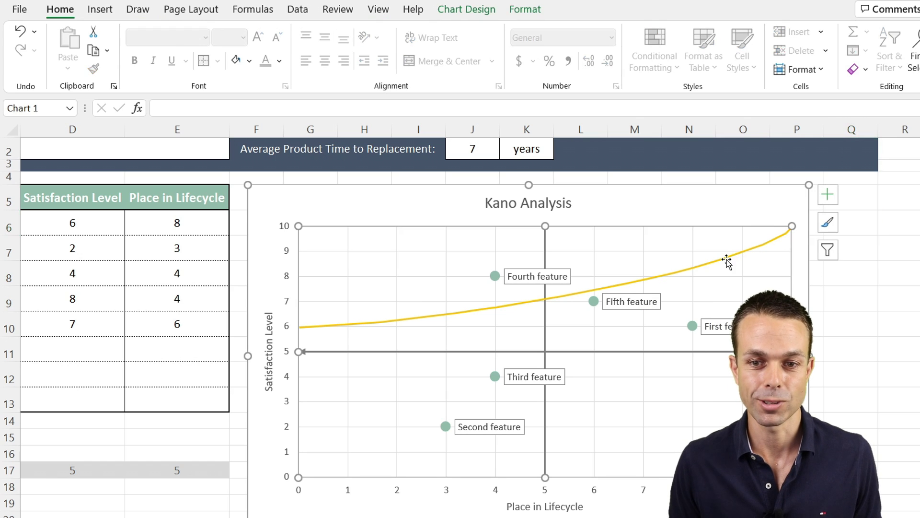
{"action": "left_click", "coordinate": [725, 261]}
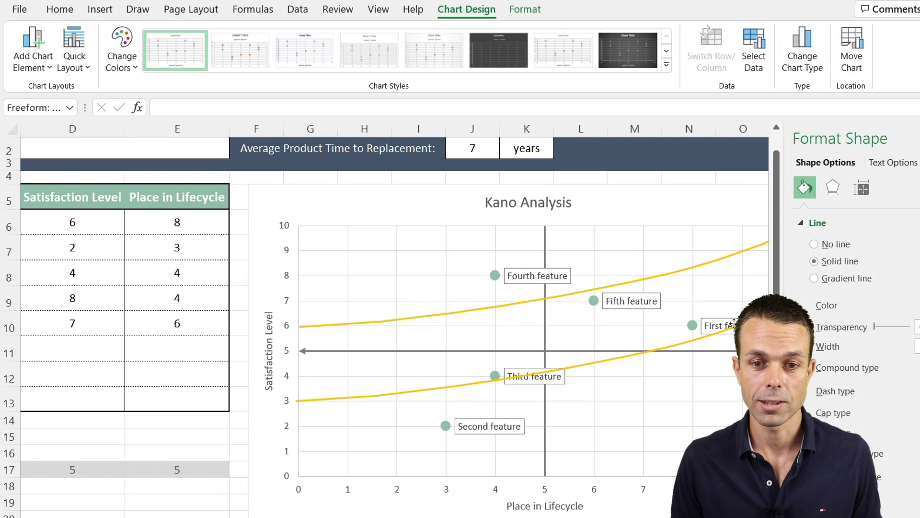
{"action": "left_click", "coordinate": [538, 312]}
{"action": "left_click_drag", "start_coordinate": [542, 300], "coordinate": [555, 458]}
{"action": "left_click", "coordinate": [570, 423]}
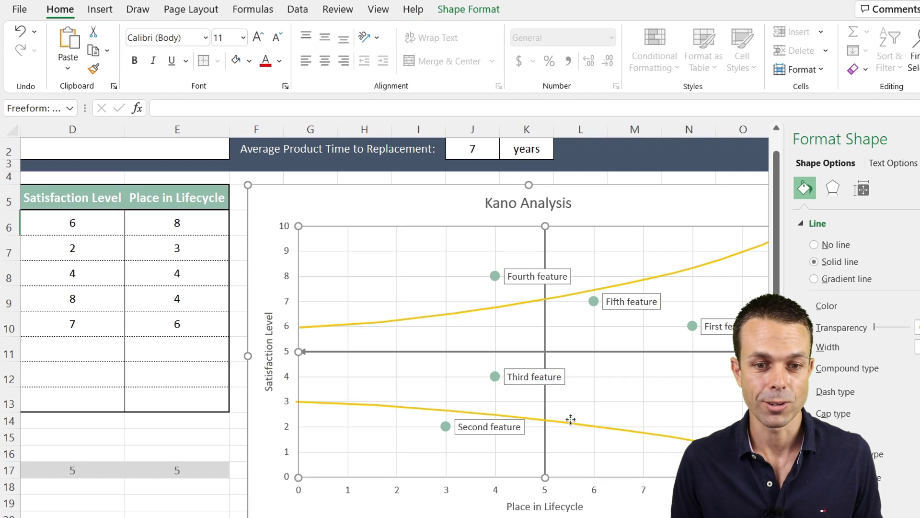
Step: Rotate the lower curve to rise away from the origin, stretch it to the vertical axis and adjust its upper end to about level 4
{"action": "left_click", "coordinate": [571, 414]}
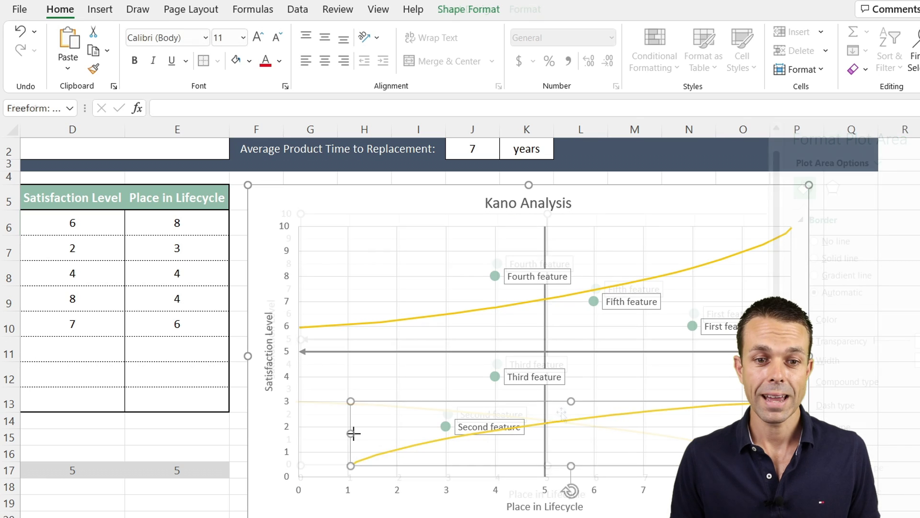
{"action": "left_click_drag", "start_coordinate": [353, 432], "coordinate": [300, 440]}
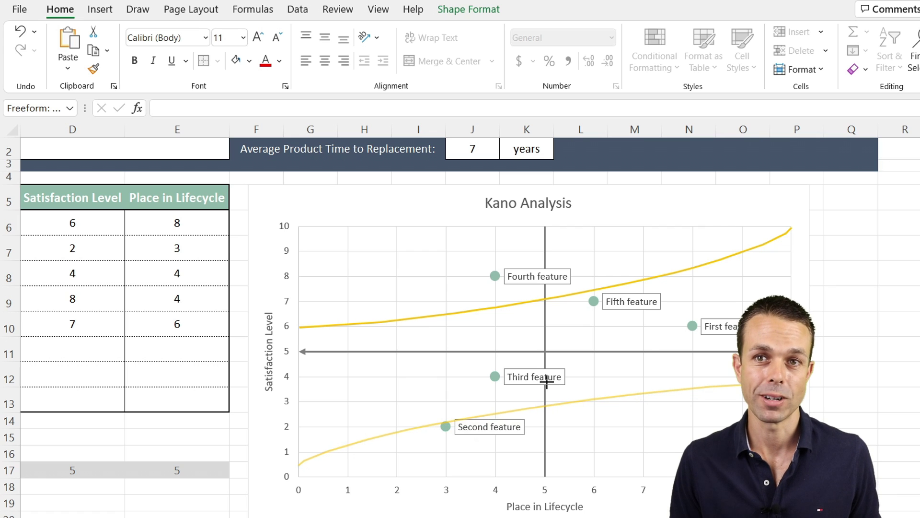
{"action": "double_click", "coordinate": [547, 382]}
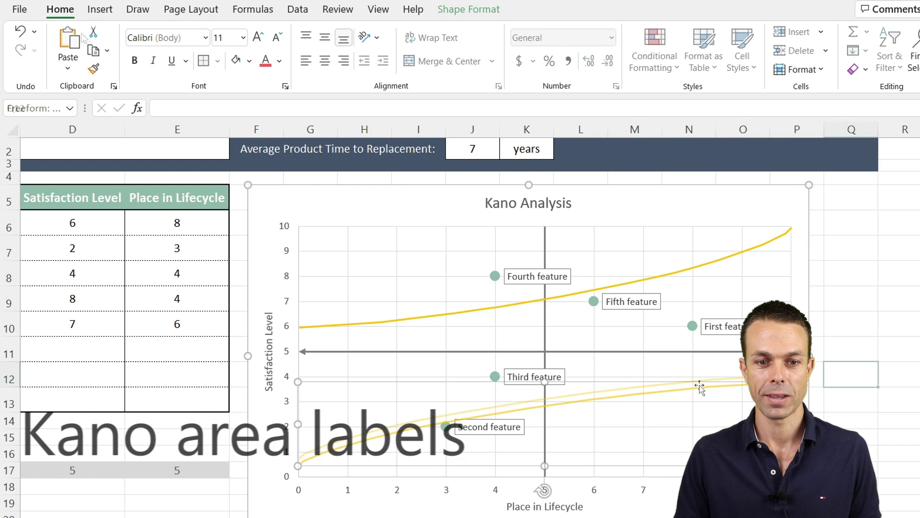
{"action": "left_click", "coordinate": [850, 374]}
Step: Insert a text box reading "Delighters" above the upper curve near the vertical axis, in bold italic
{"action": "left_click", "coordinate": [100, 9]}
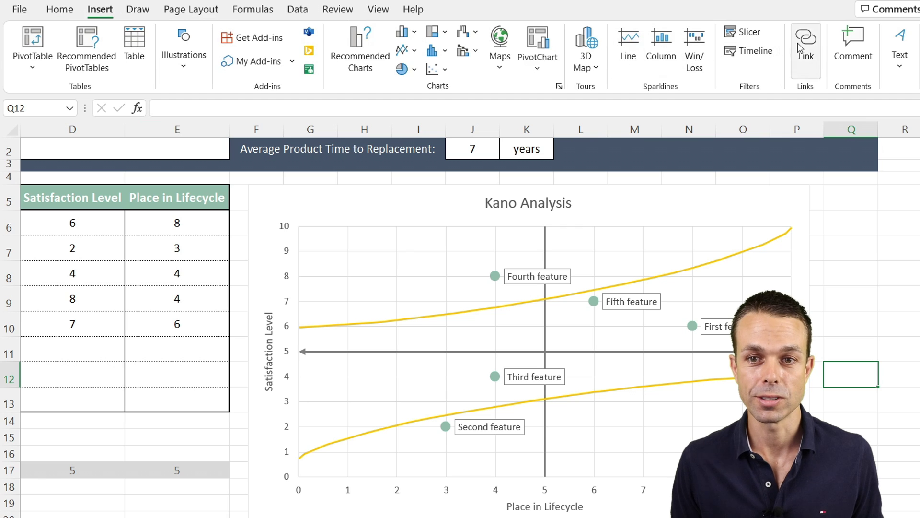
{"action": "left_click", "coordinate": [904, 67]}
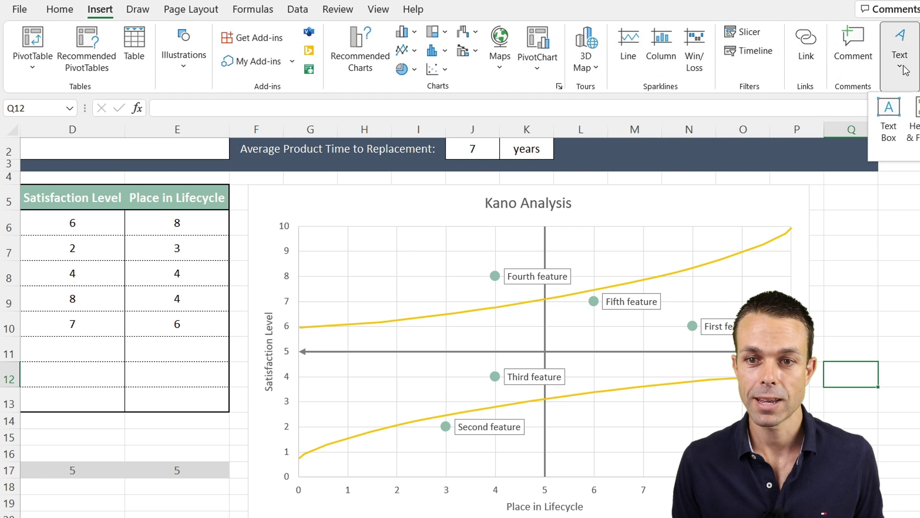
{"action": "left_click", "coordinate": [889, 109]}
{"action": "left_click_drag", "start_coordinate": [302, 211], "coordinate": [387, 242]}
{"action": "type", "text": "Delighters"}
{"action": "key", "text": "Escape"}
{"action": "key", "text": "ctrl+b"}
{"action": "key", "text": "ctrl+i"}
Step: Duplicate the label for the other two areas, naming them "Satisfiers" between the curves and "Must-haves" below the lower curve
{"action": "key", "text": "ctrl+d"}
{"action": "left_click_drag", "start_coordinate": [374, 221], "coordinate": [365, 359]}
{"action": "double_click", "coordinate": [336, 369]}
{"action": "type", "text": "Satisf"}
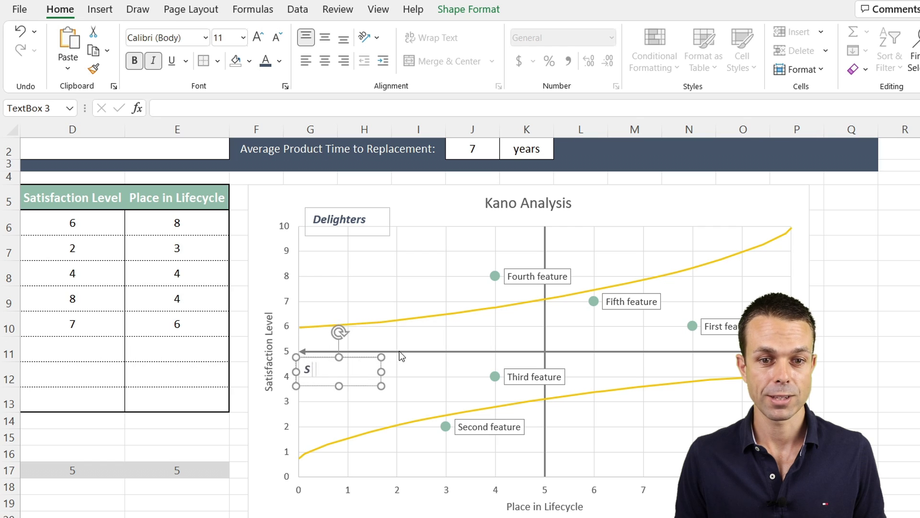
{"action": "type", "text": "iers"}
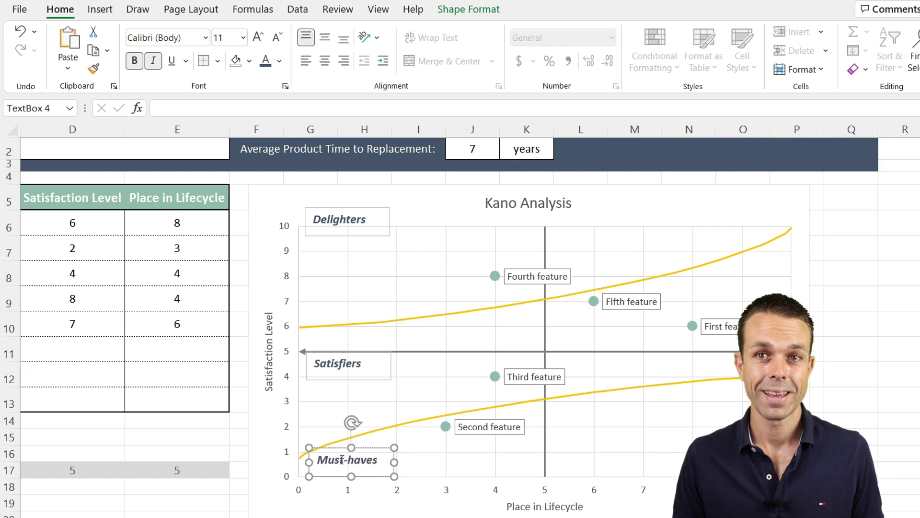
Step: Remove the outlines from the Kano area label text boxes
{"action": "right_click", "coordinate": [373, 451]}
{"action": "left_click", "coordinate": [451, 475]}
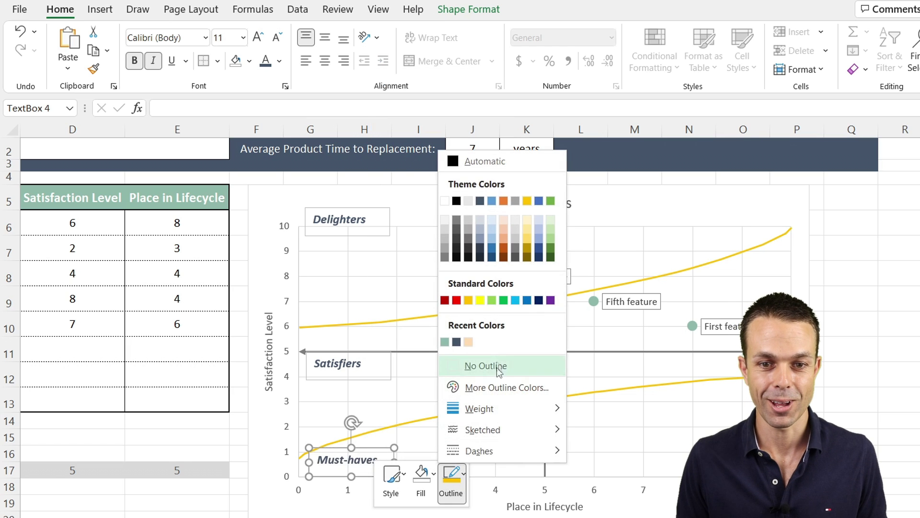
{"action": "left_click", "coordinate": [482, 365]}
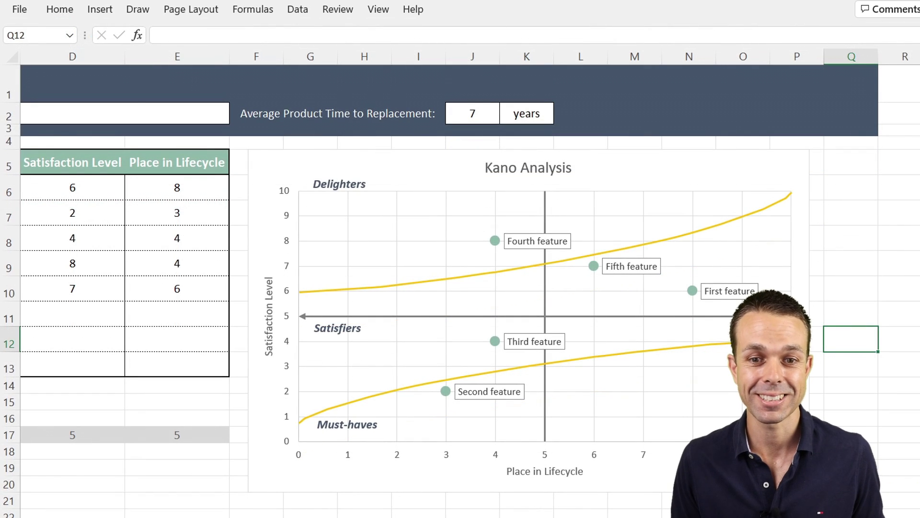
{"action": "scroll", "coordinate": [671, 392], "scroll_direction": "left", "scroll_amount": 2}
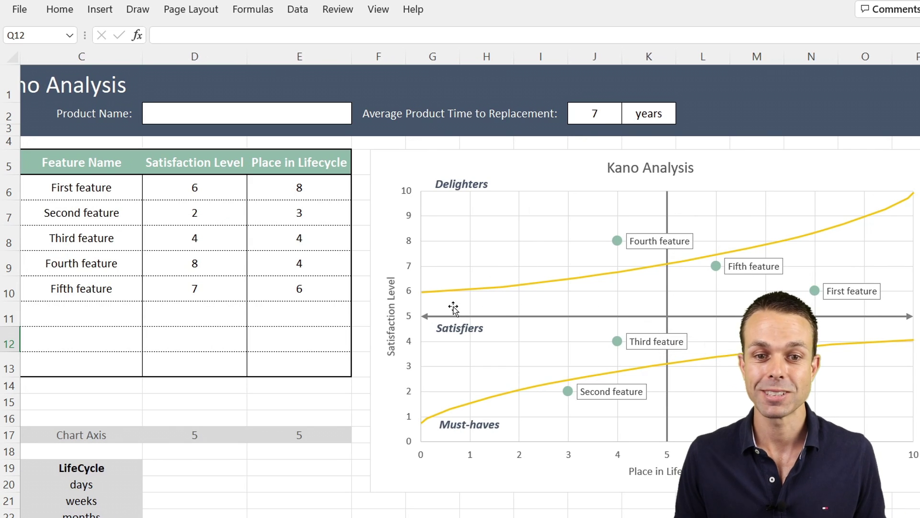
{"action": "scroll", "coordinate": [460, 288], "scroll_direction": "left", "scroll_amount": 2}
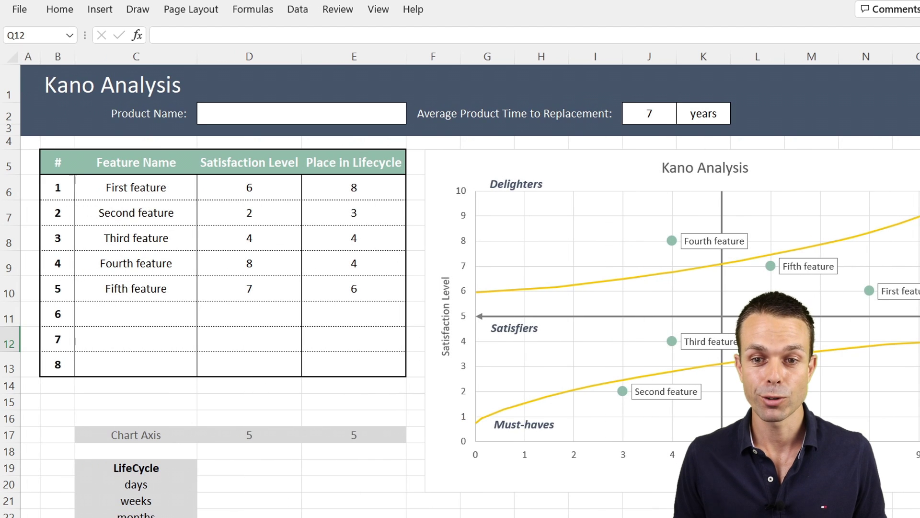